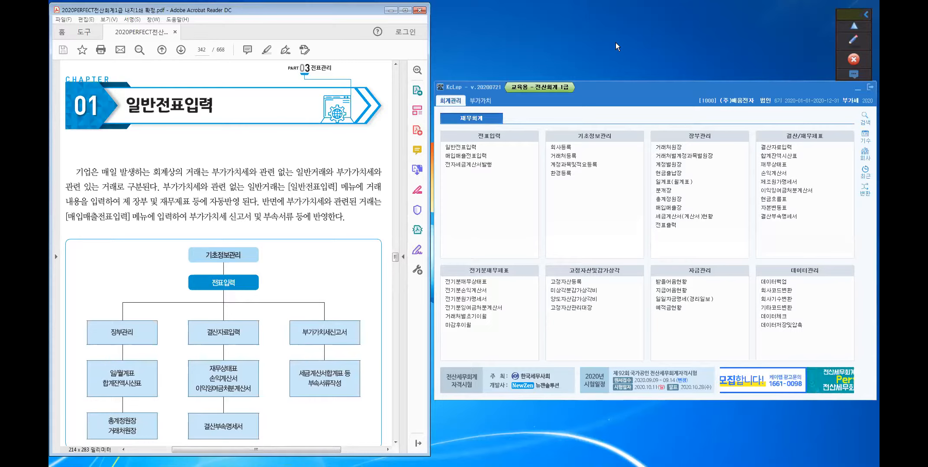
Step: Write a red pen note above the chapter title linking the underlined 전산세무2급 to 일반 and 매입매출, with "업무" in quotation marks below
click(854, 40)
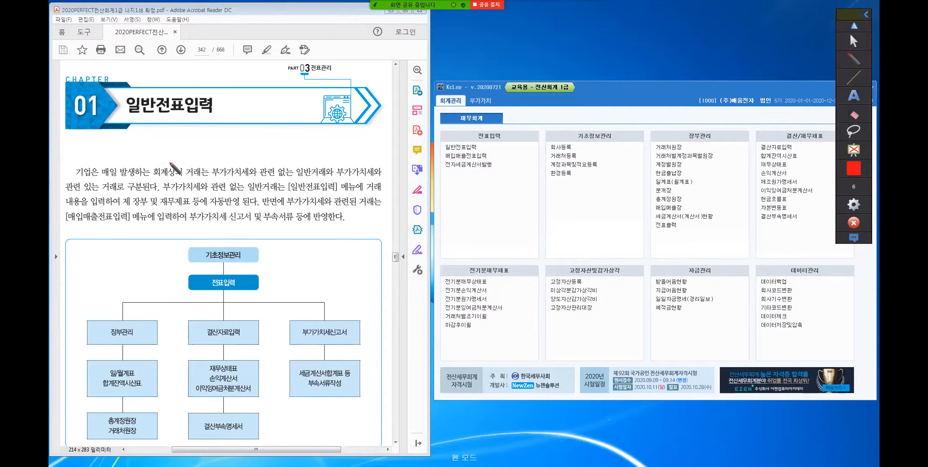
mouse_move(100, 59)
mouse_down()
mouse_move(111, 71)
mouse_move(119, 64)
mouse_up()
mouse_move(120, 57)
mouse_down()
mouse_move(121, 69)
mouse_move(137, 70)
mouse_move(164, 43)
mouse_move(184, 52)
mouse_up()
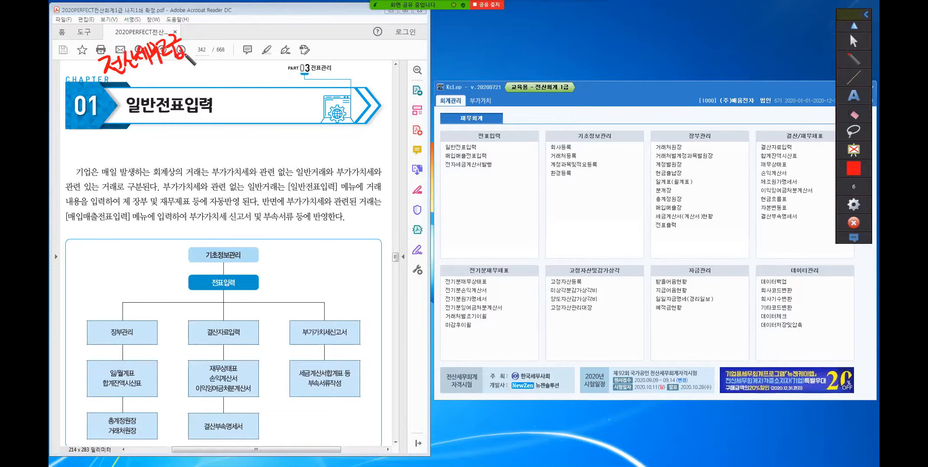
drag(117, 91, 197, 55)
mouse_move(212, 26)
mouse_down()
mouse_move(229, 44)
mouse_move(249, 26)
mouse_move(209, 56)
mouse_move(220, 69)
mouse_move(256, 69)
mouse_move(253, 61)
mouse_move(275, 48)
mouse_move(271, 61)
mouse_move(285, 40)
mouse_move(300, 57)
mouse_up()
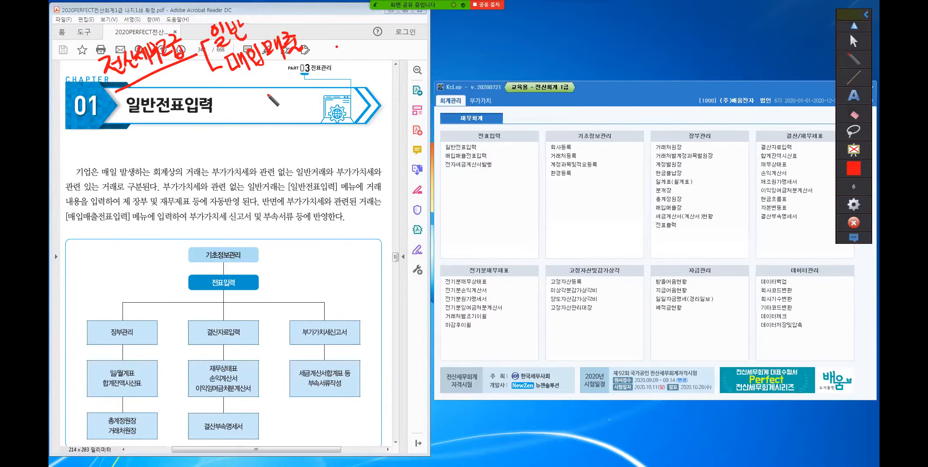
mouse_move(280, 77)
mouse_down()
mouse_move(309, 100)
mouse_move(305, 78)
mouse_move(315, 78)
mouse_move(319, 97)
mouse_up()
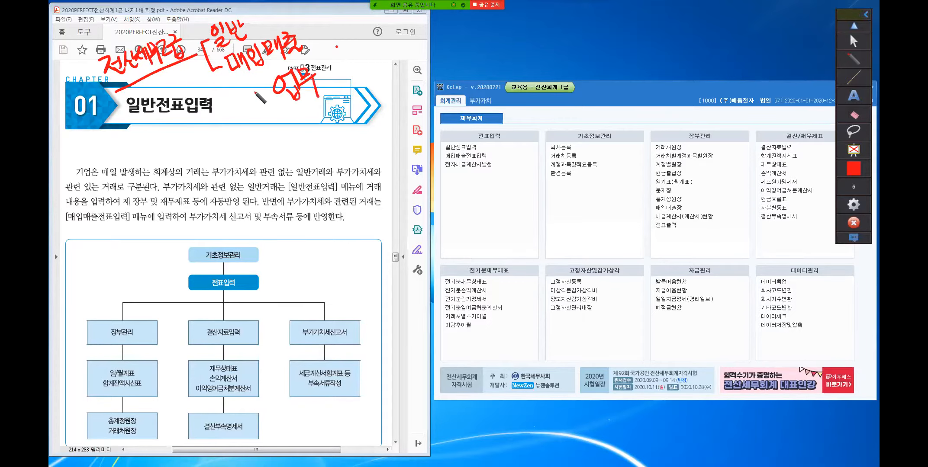
drag(260, 79, 266, 86)
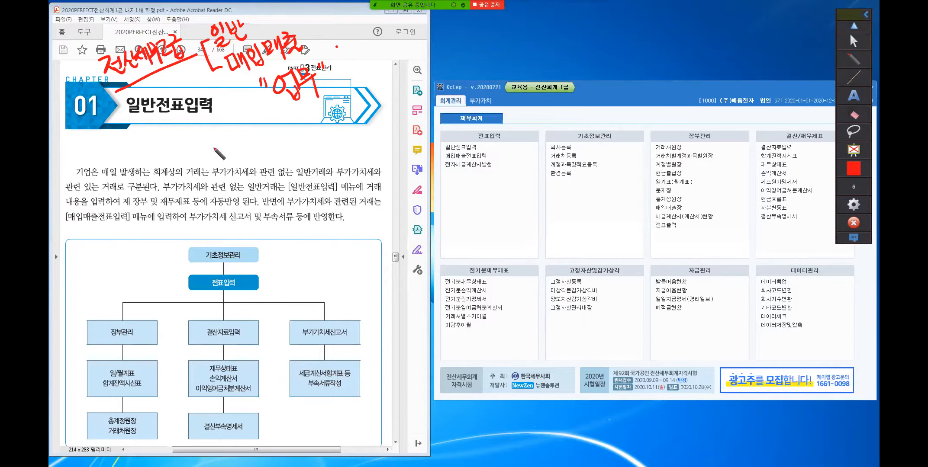
Step: Mark 일반전표입력 in the chapter title and underline 부가가치세와 관련 없는 and [일반전표입력] in the introductory paragraph
drag(125, 112, 192, 112)
mouse_move(163, 190)
mouse_down()
mouse_move(231, 190)
mouse_move(275, 170)
mouse_up()
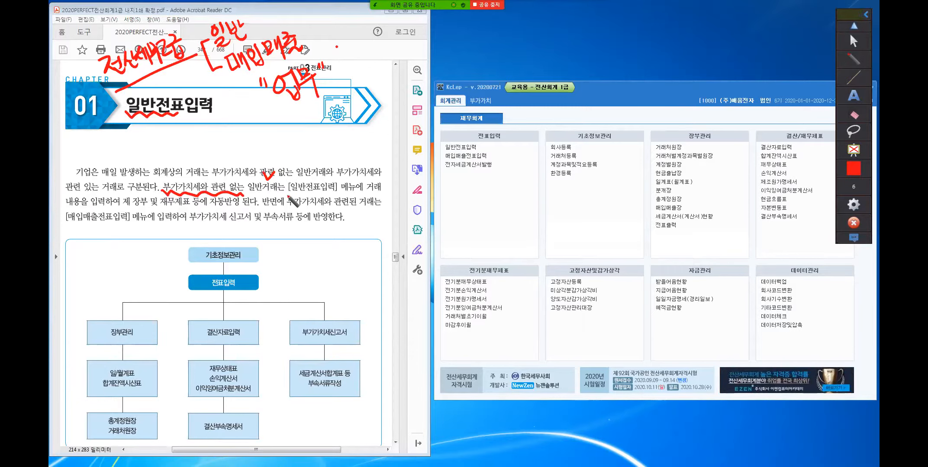
drag(289, 193, 337, 192)
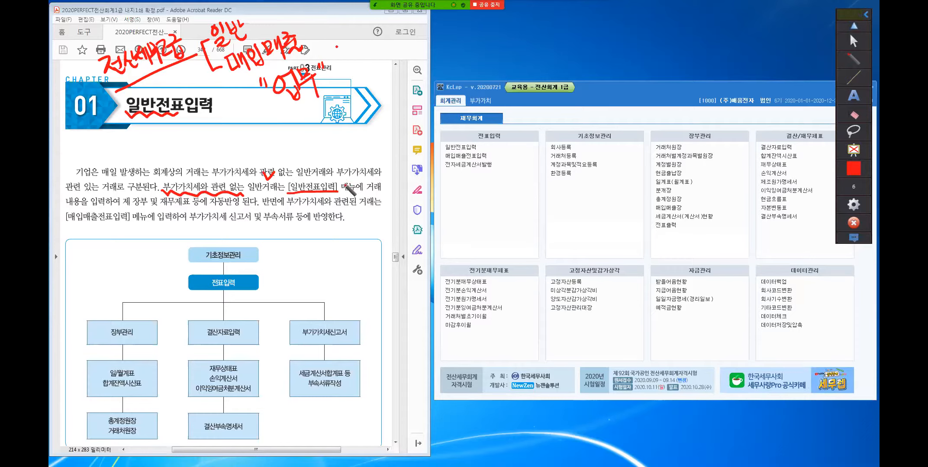
Step: Branch the flowchart's 전표입력 box into 일 and 매 in red, and add a check mark at 장부관리
mouse_move(276, 261)
mouse_down()
mouse_move(247, 280)
mouse_move(272, 291)
mouse_up()
drag(289, 255, 311, 299)
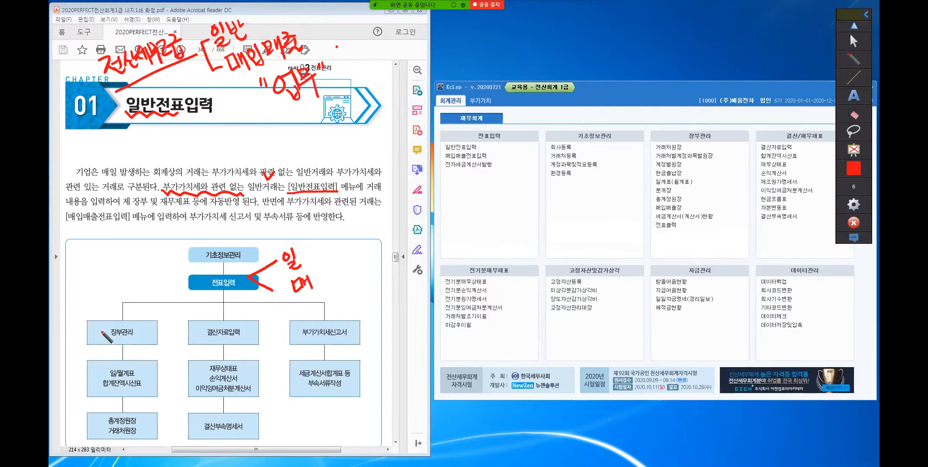
drag(102, 325, 111, 323)
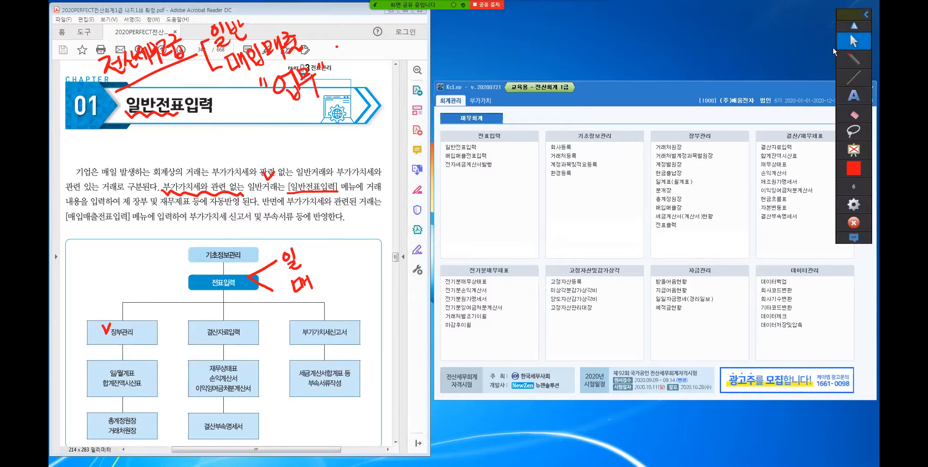
Step: Clear all the red pen annotations from the textbook page
click(339, 291)
scroll(339, 291, down, 4)
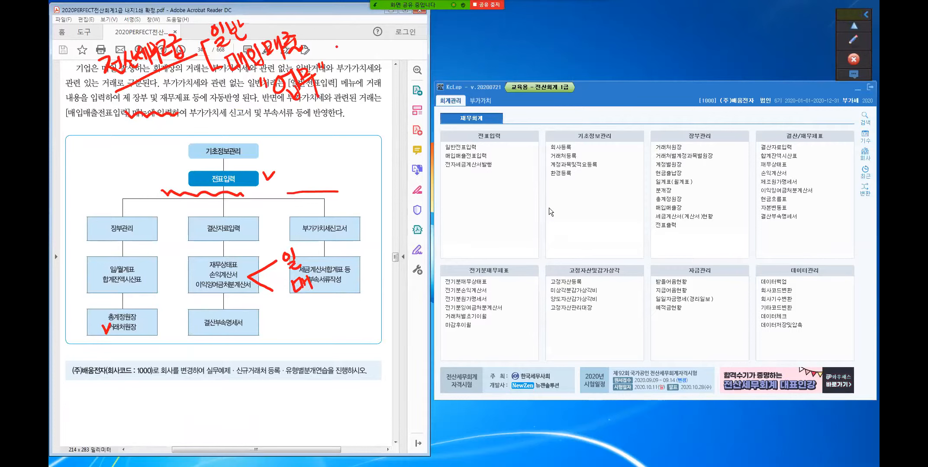
click(855, 39)
mouse_move(858, 121)
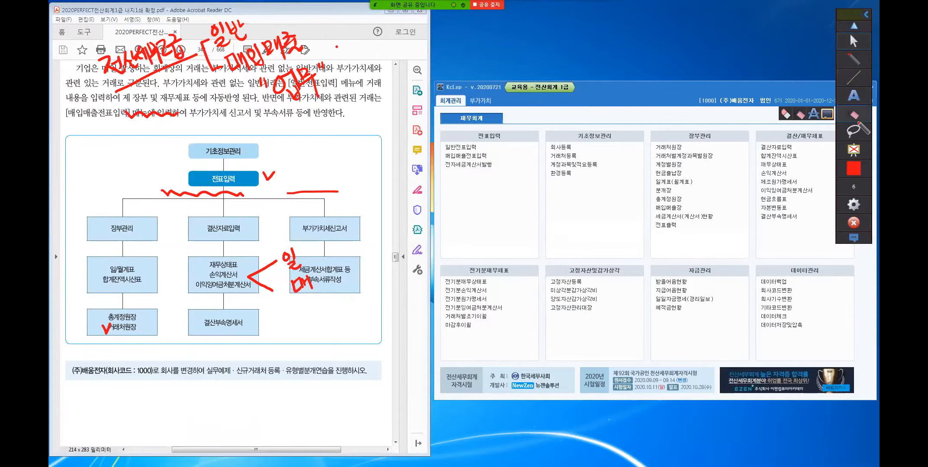
click(827, 115)
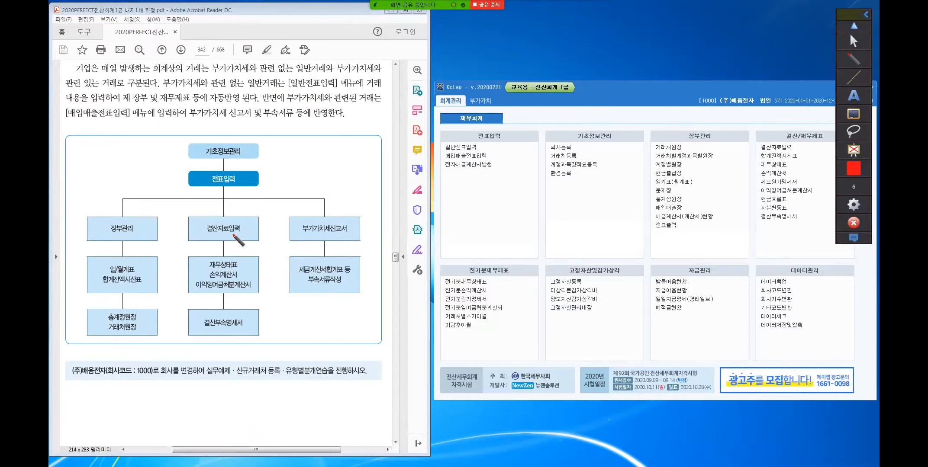
Step: Write 12/31 above 결산자료입력 and draw an arrow labelled 수정전 to it from 합계잔액시산표
drag(231, 206, 256, 216)
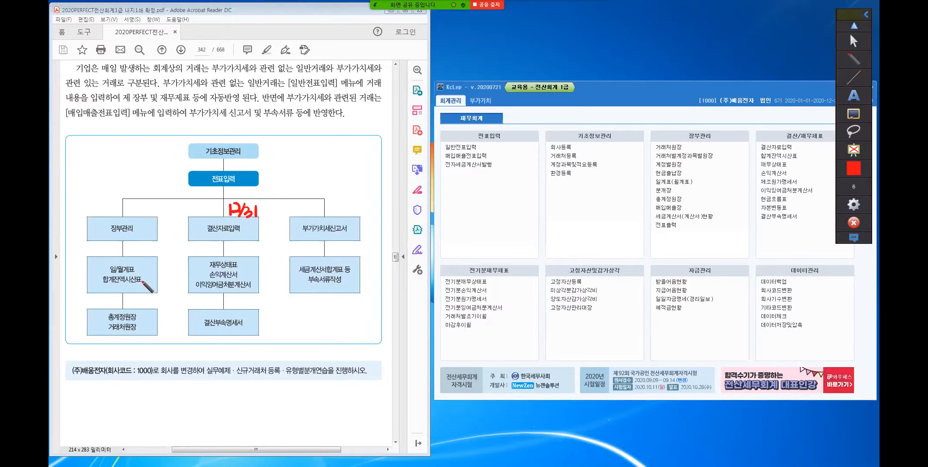
mouse_move(144, 279)
mouse_down()
mouse_move(154, 278)
mouse_move(158, 245)
mouse_move(190, 223)
mouse_up()
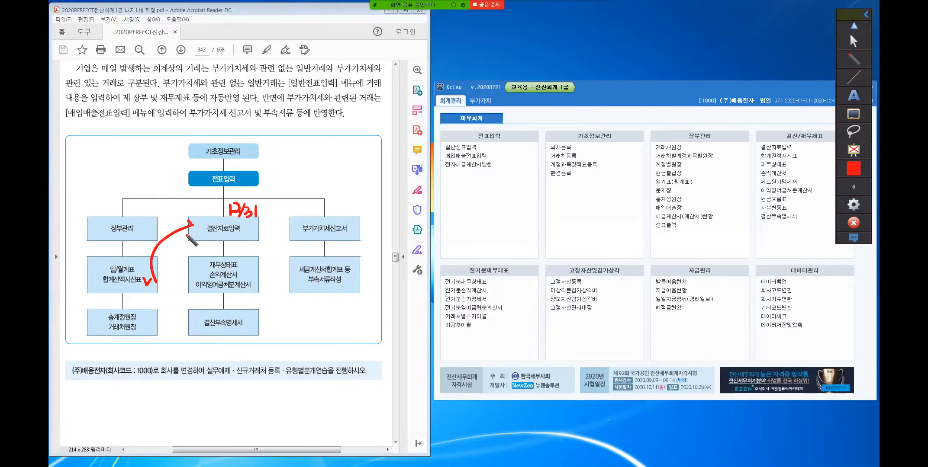
mouse_move(163, 249)
mouse_down()
mouse_move(158, 257)
mouse_move(171, 258)
mouse_up()
mouse_move(168, 259)
mouse_down()
mouse_move(170, 269)
mouse_move(195, 248)
mouse_up()
drag(196, 241, 200, 256)
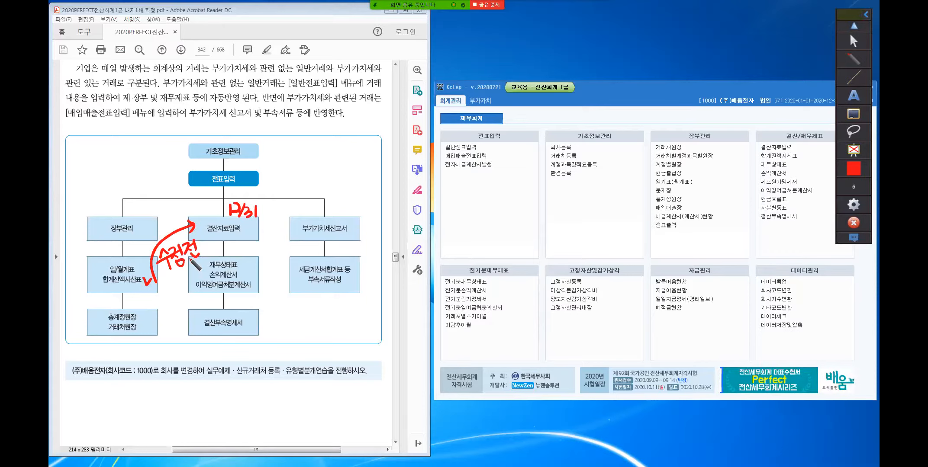
Step: Check off the financial statements and 결산부속명세서 in the flowchart, write 당기 beneath, and underline 이익잉여금처분계산서
mouse_move(245, 259)
mouse_down()
mouse_move(255, 256)
mouse_move(264, 280)
mouse_up()
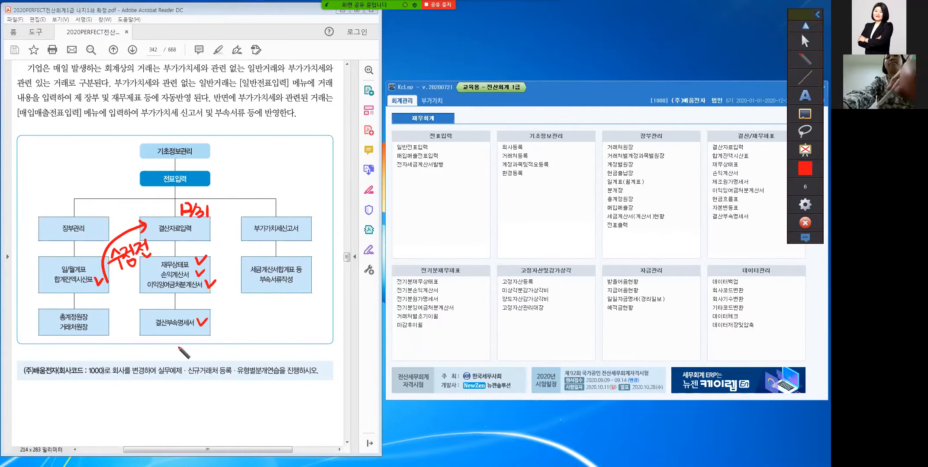
mouse_move(227, 344)
mouse_down()
mouse_move(237, 338)
mouse_move(190, 352)
mouse_up()
mouse_move(190, 346)
mouse_down()
mouse_move(190, 353)
mouse_move(211, 351)
mouse_up()
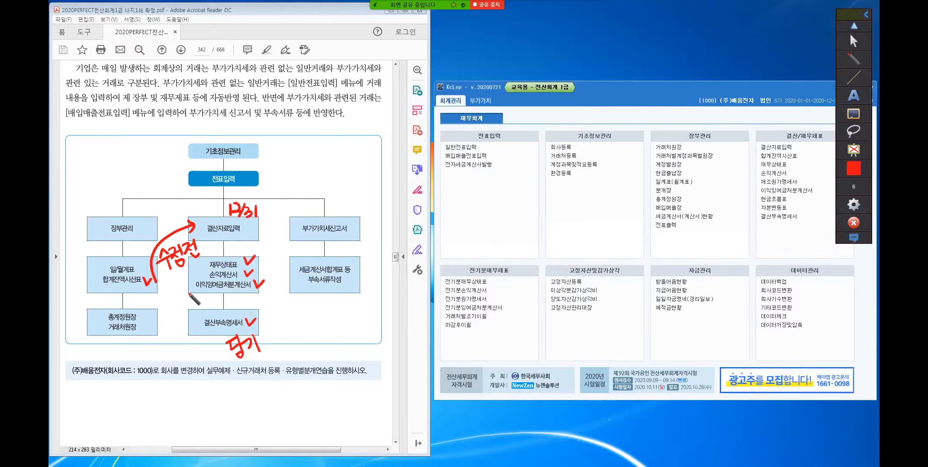
drag(193, 289, 251, 291)
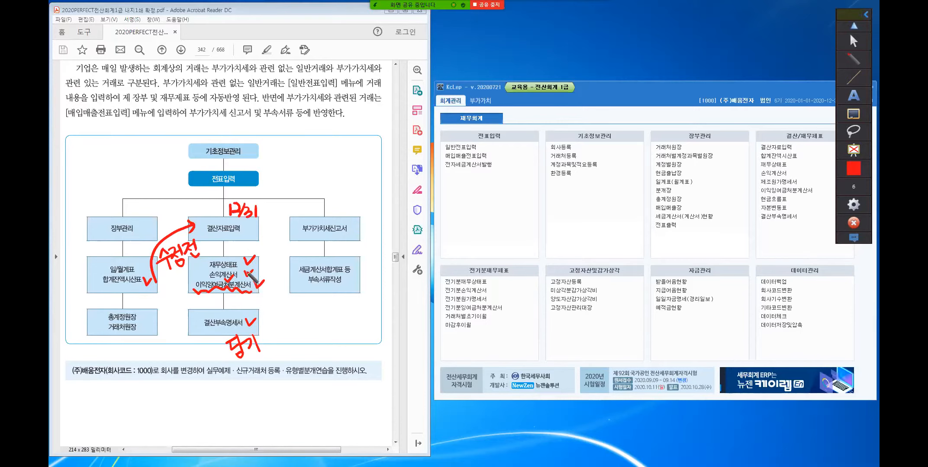
Step: Branch 전표입력 into 일 and 매, draw an arrow from 매 to 부가가치세신고서, and circle the 세금계산서합계표 등 부속서류작성 box
drag(259, 177, 277, 158)
mouse_move(281, 153)
mouse_down()
mouse_move(288, 165)
mouse_move(276, 188)
mouse_move(296, 178)
mouse_move(300, 190)
mouse_up()
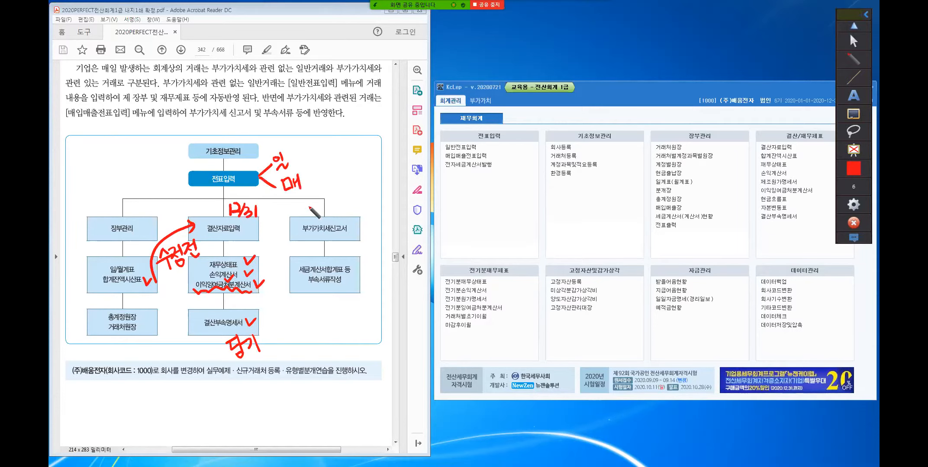
click(310, 178)
mouse_move(310, 179)
mouse_down()
mouse_move(340, 215)
mouse_move(347, 206)
mouse_up()
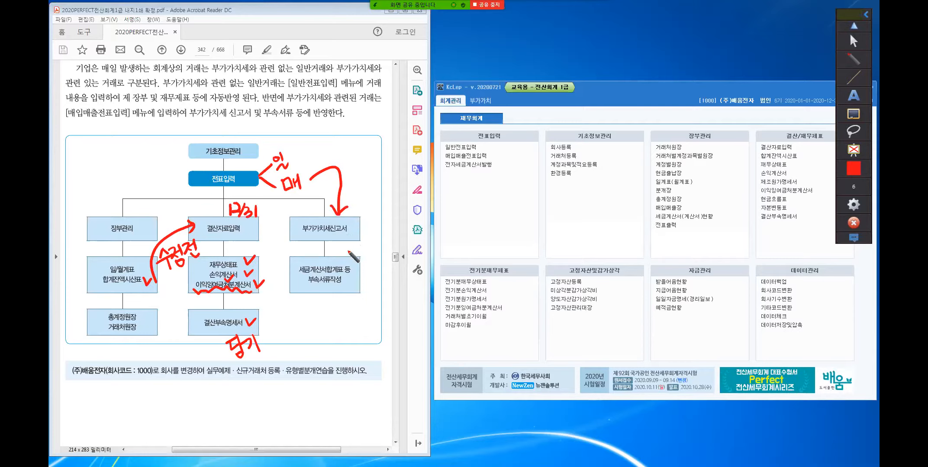
mouse_move(351, 295)
mouse_down()
mouse_move(322, 249)
mouse_move(351, 297)
mouse_up()
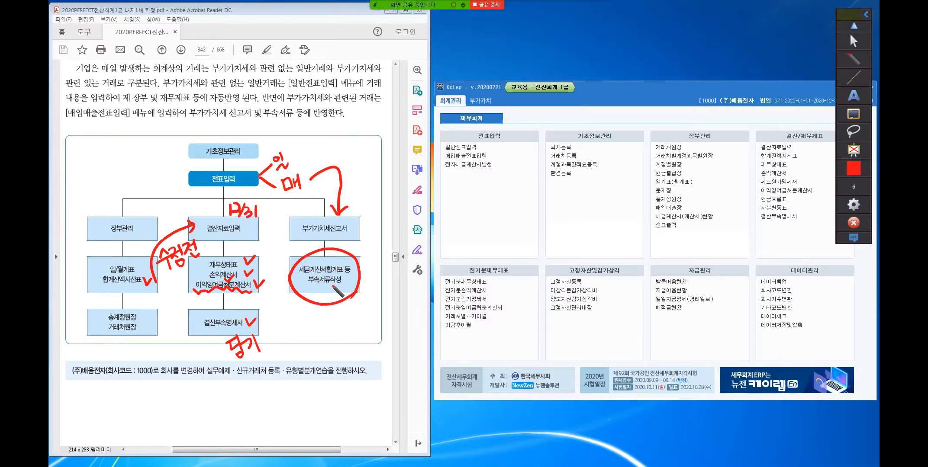
Step: Write the accounting exam level (회계) in red above the flowchart and add a check mark beside 부가가치세신고서
drag(317, 126, 321, 129)
mouse_move(316, 133)
mouse_down()
mouse_move(344, 130)
mouse_move(347, 139)
mouse_move(361, 115)
mouse_move(371, 122)
mouse_up()
drag(362, 125, 369, 133)
drag(363, 129, 368, 128)
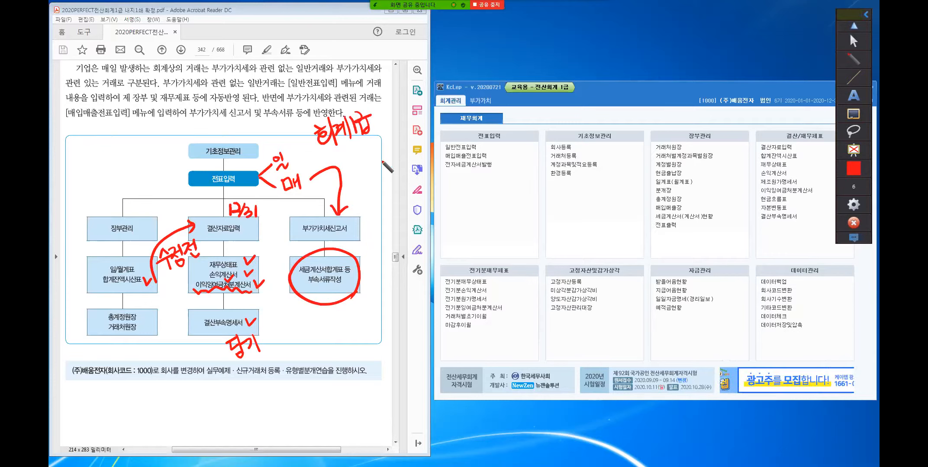
drag(358, 226, 368, 222)
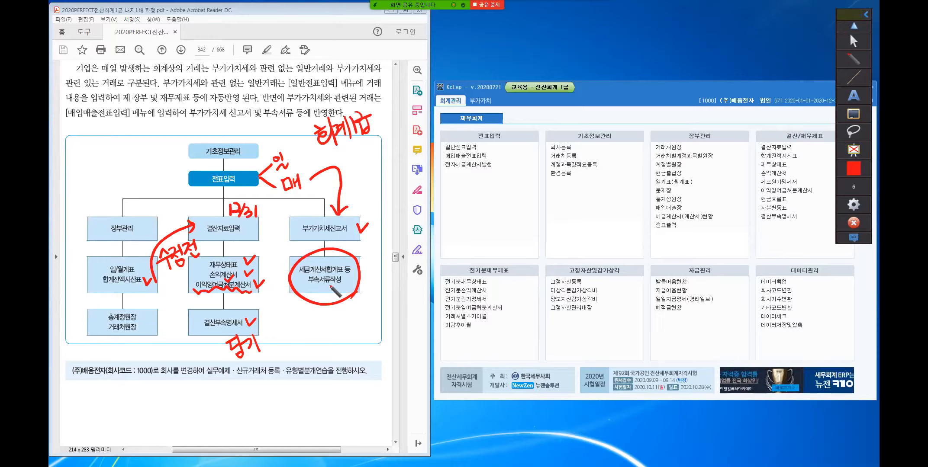
Step: Underline 부속서류작성 inside the circled box and write 필수 beside it
drag(305, 286, 354, 285)
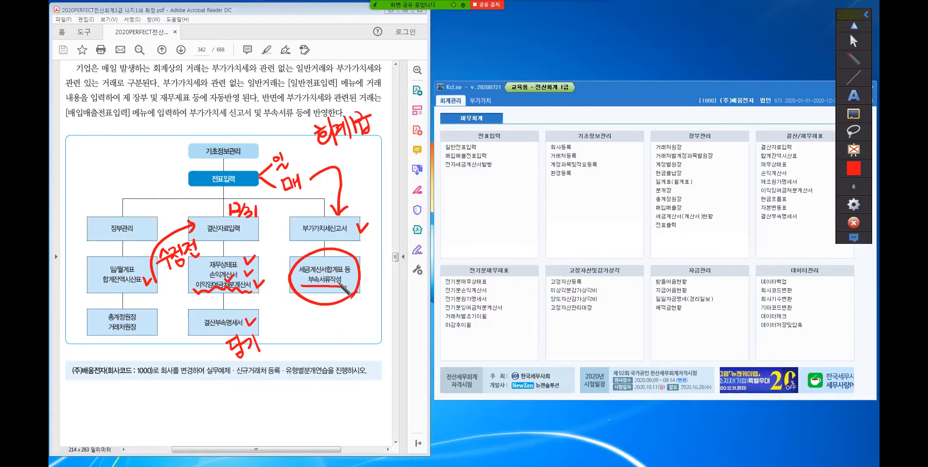
mouse_move(366, 269)
mouse_down()
mouse_move(379, 267)
mouse_move(370, 278)
mouse_up()
mouse_move(375, 268)
mouse_down()
mouse_move(380, 285)
mouse_move(392, 277)
mouse_move(396, 285)
mouse_up()
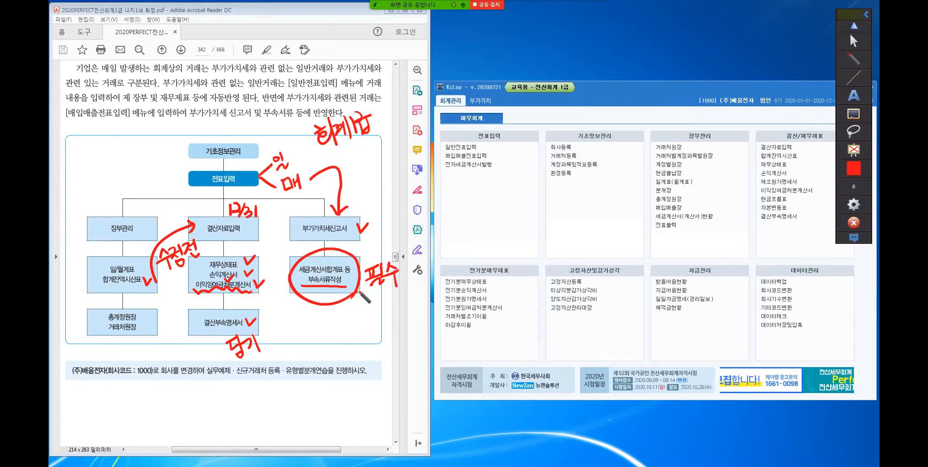
Step: Write 세무 2/1급 in red below the 필수 note
mouse_move(357, 310)
mouse_down()
mouse_move(350, 329)
mouse_move(363, 329)
mouse_up()
mouse_move(368, 309)
mouse_down()
mouse_move(369, 328)
mouse_move(383, 317)
mouse_up()
drag(368, 322, 386, 320)
mouse_move(379, 321)
mouse_down()
mouse_move(381, 331)
mouse_move(408, 323)
mouse_move(416, 304)
mouse_move(419, 316)
mouse_up()
drag(422, 295, 432, 300)
mouse_move(421, 302)
mouse_down()
mouse_move(436, 299)
mouse_move(426, 313)
mouse_up()
drag(432, 301, 433, 313)
drag(426, 308, 434, 306)
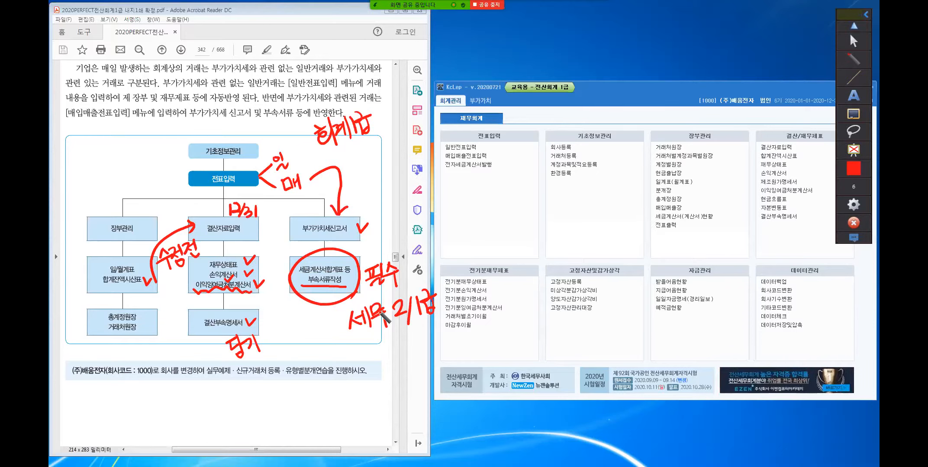
Step: Clear the red annotations and go to the 출금거래 입력하기 section on page 345 of the textbook
click(853, 116)
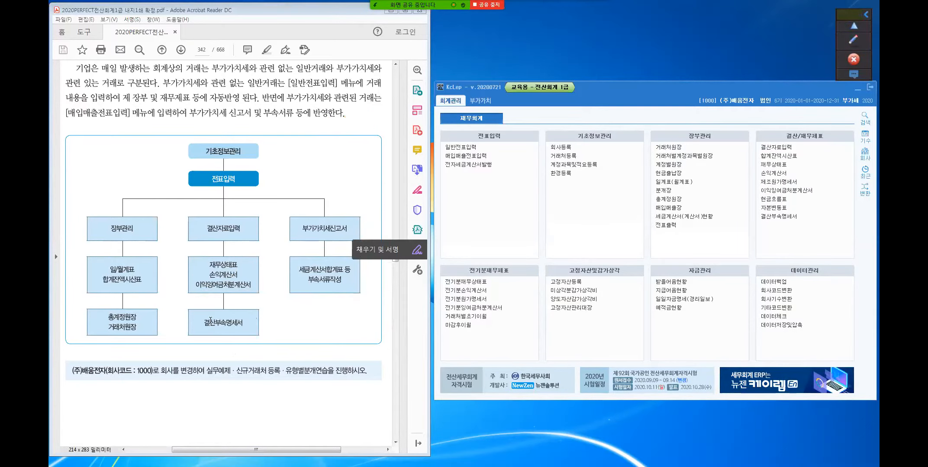
scroll(294, 337, down, 10)
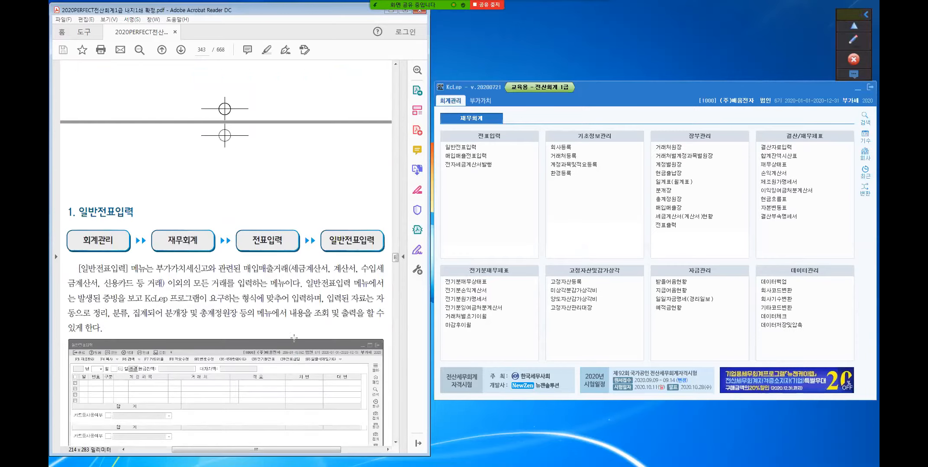
scroll(293, 337, down, 3)
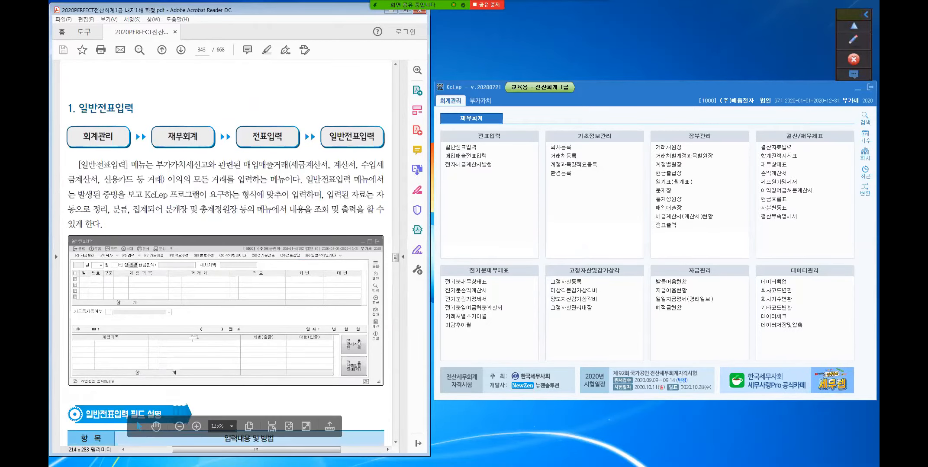
scroll(192, 340, down, 6)
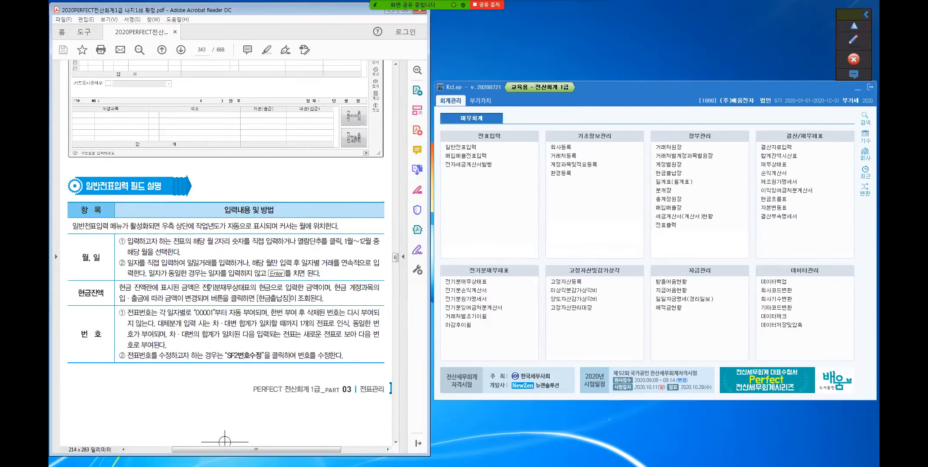
scroll(209, 288, down, 15)
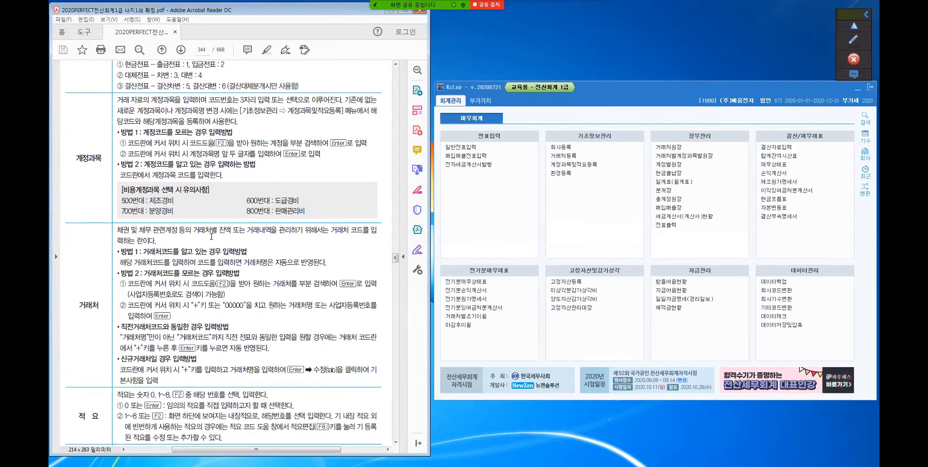
scroll(211, 237, down, 6)
scroll(212, 237, down, 18)
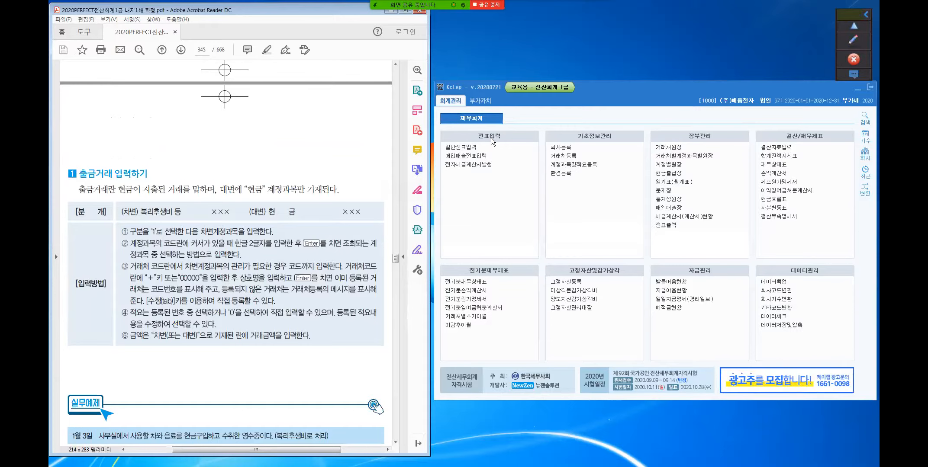
Step: Open the 일반전표입력 window in KcLep and place it beside the textbook, over the KcLep main menu
click(467, 148)
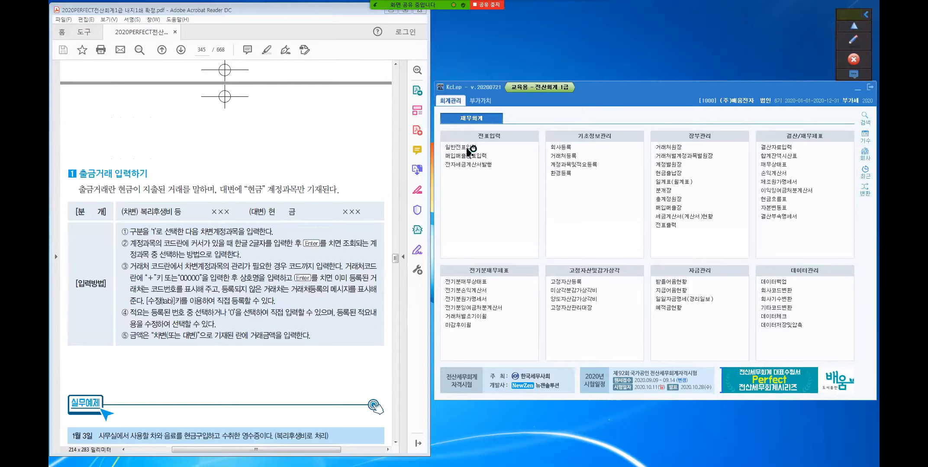
key(ctrl)
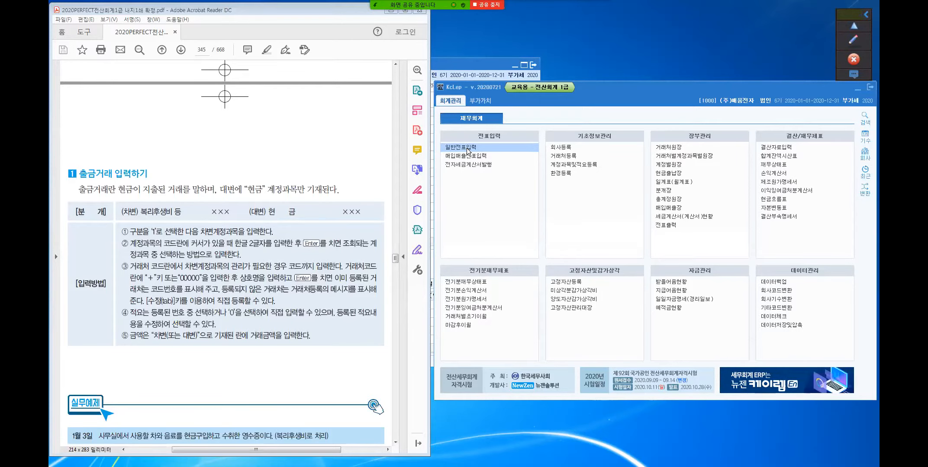
click(478, 64)
drag(295, 64, 635, 107)
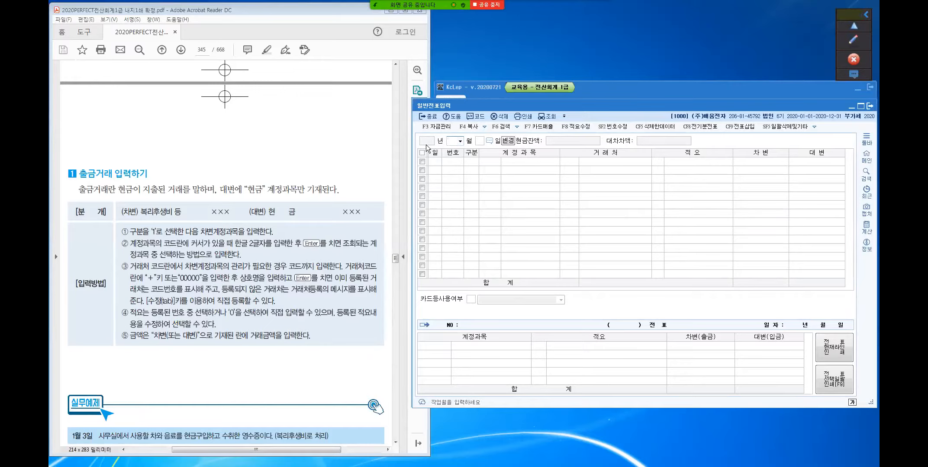
Step: Set the voucher date to month 01 of 2020 and day 1
key(ctrl)
key(ctrl)
key(ctrl)
key(ctrl)
key(ctrl)
click(460, 141)
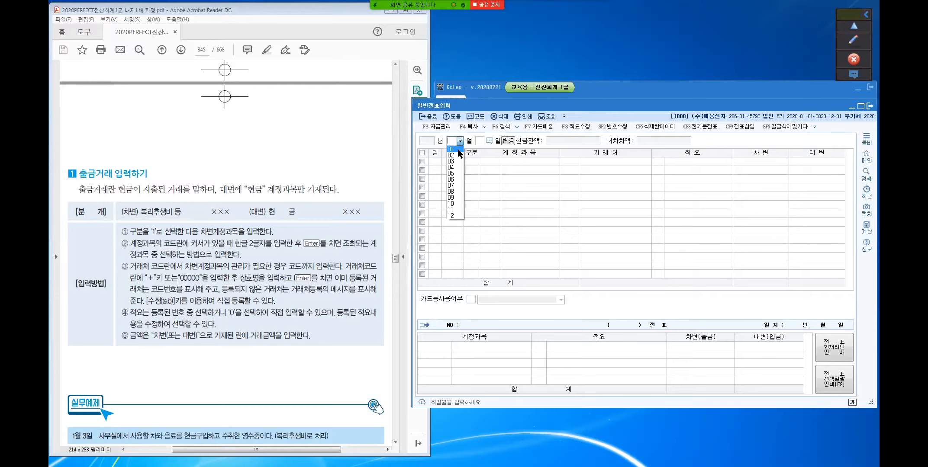
click(457, 149)
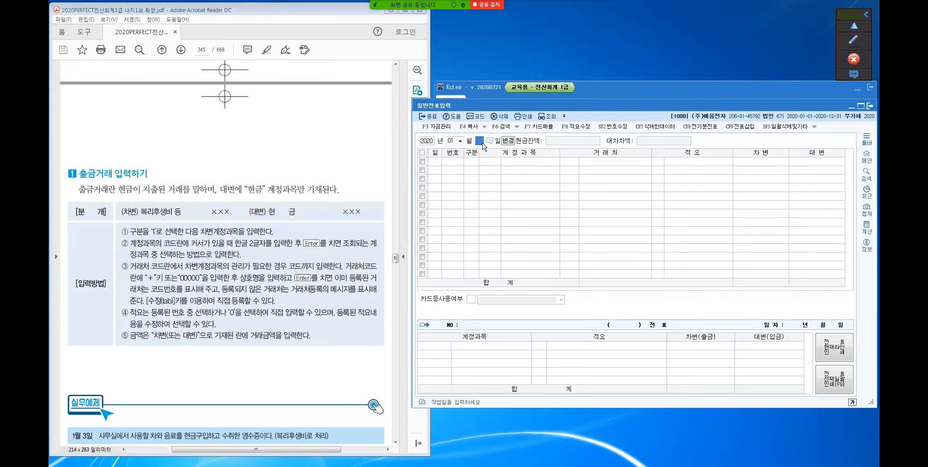
text(1)
key(Return)
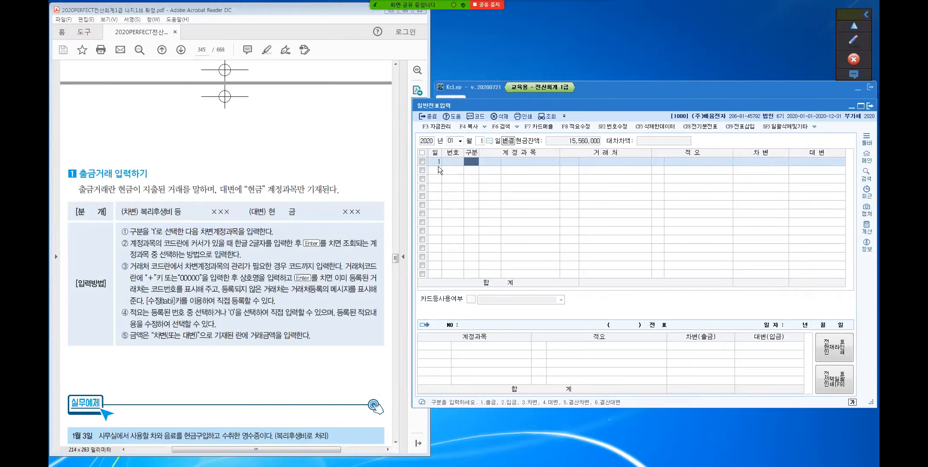
Step: Clear the day from the voucher date and load the entry grid for all of month 01
key(ctrl)
click(478, 142)
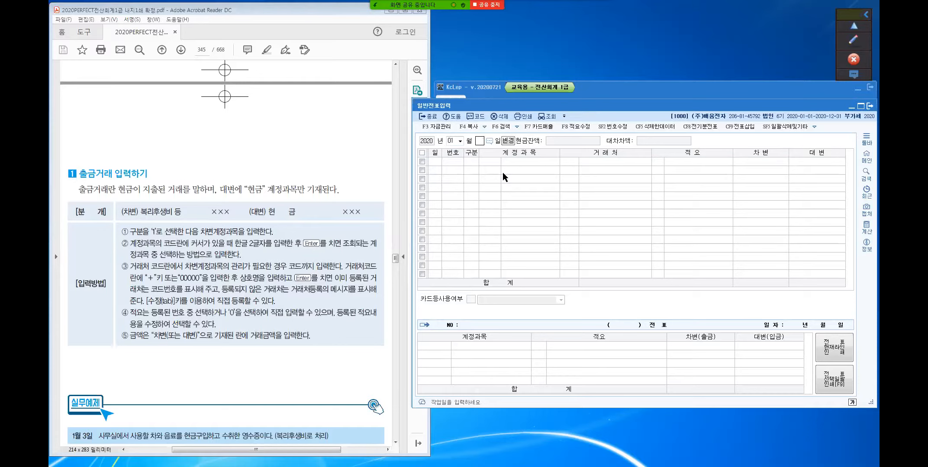
key(Return)
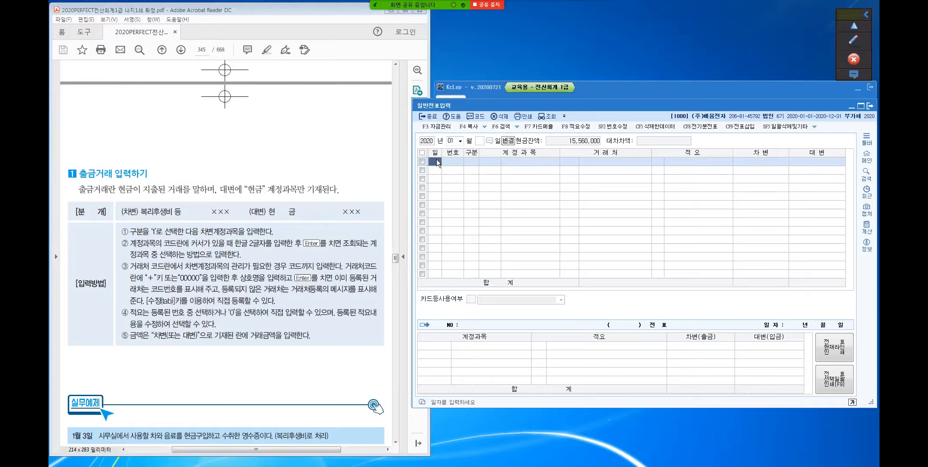
Step: Restrict the entry to day 1 once more, and clear the day again to return to whole-month entry
click(478, 141)
text(1)
key(Return)
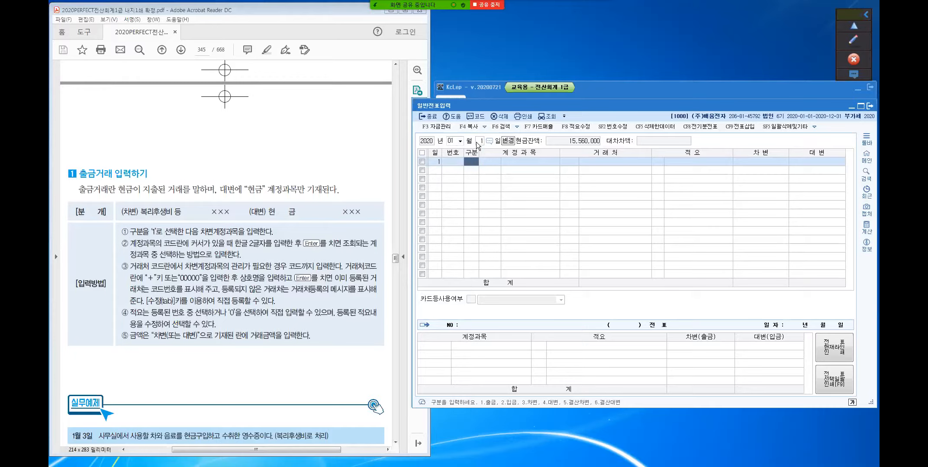
click(477, 144)
click(481, 144)
key(BackSpace)
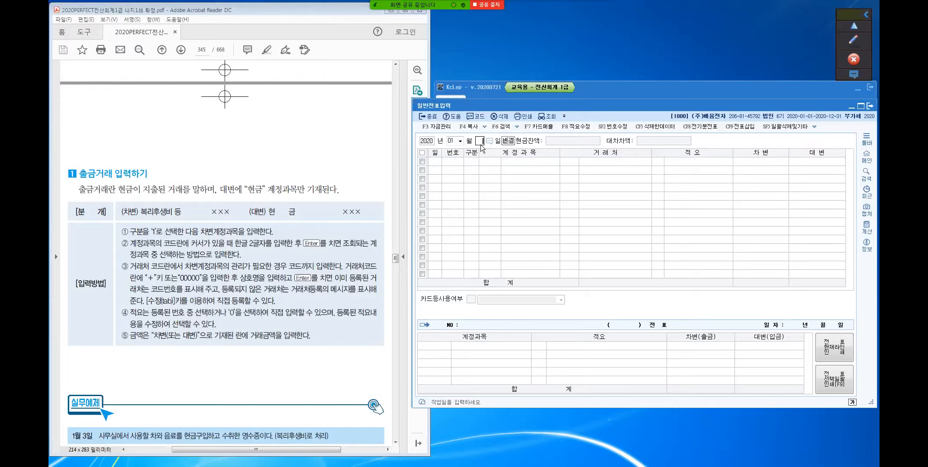
key(Return)
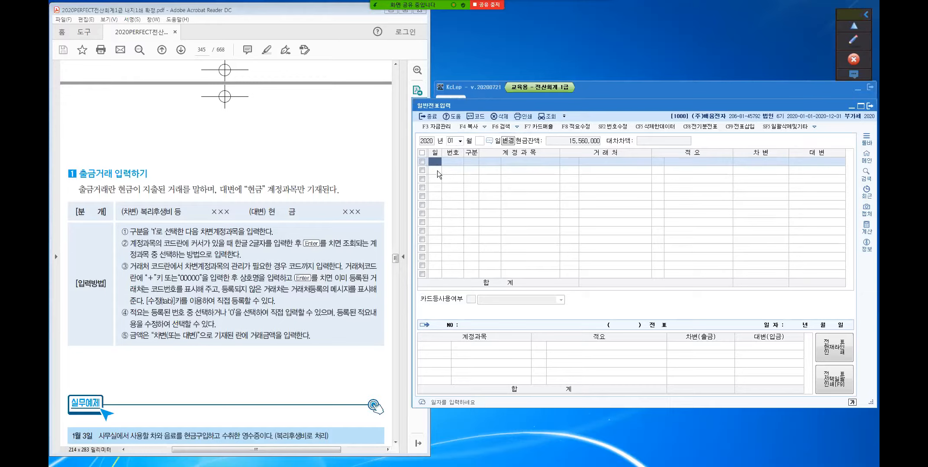
Step: Switch the voucher period to the month-range layout and back to the single-month layout
key(ctrl)
key(ctrl)
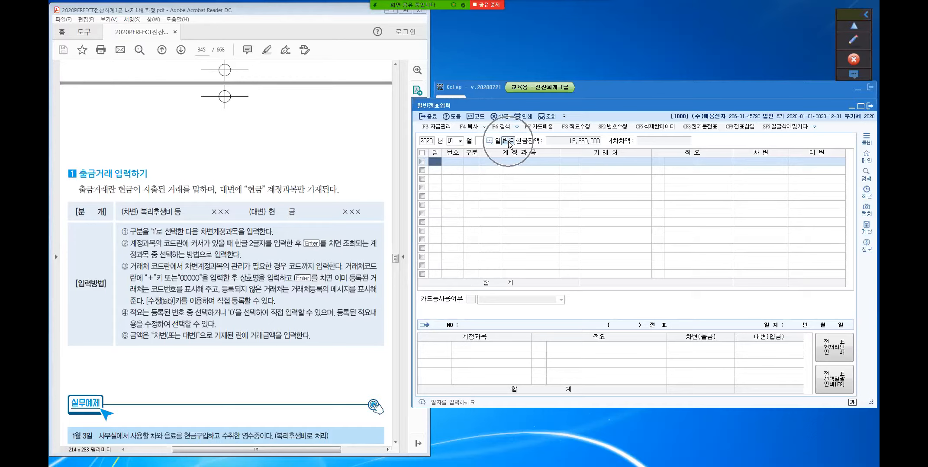
click(508, 142)
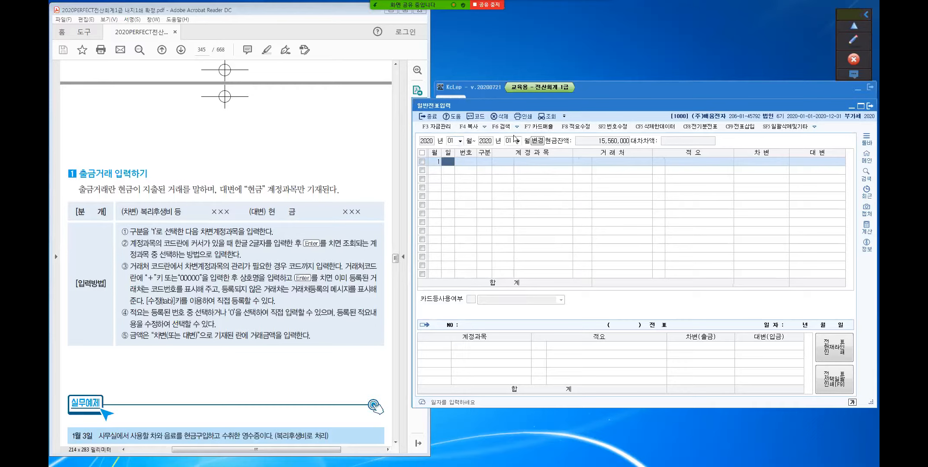
click(537, 141)
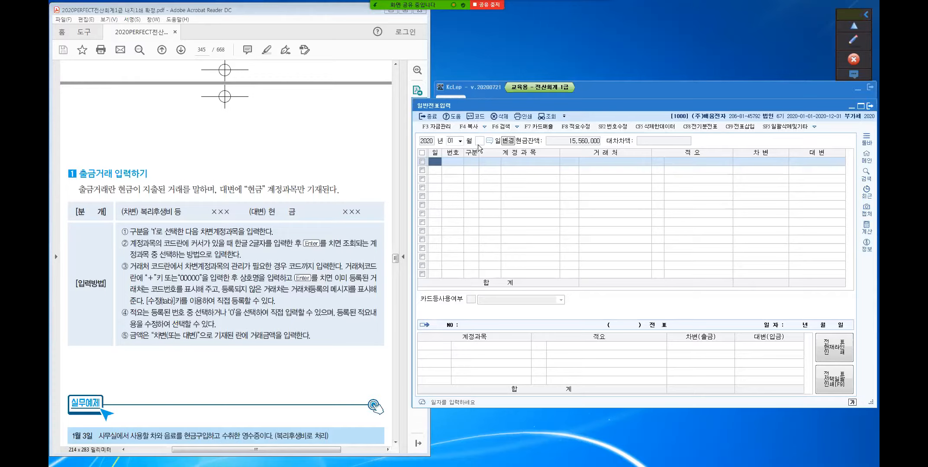
Step: Enter 1 as the day of the first voucher line and go to its 구분 cell
key(ctrl+equal)
text(1)
key(Return)
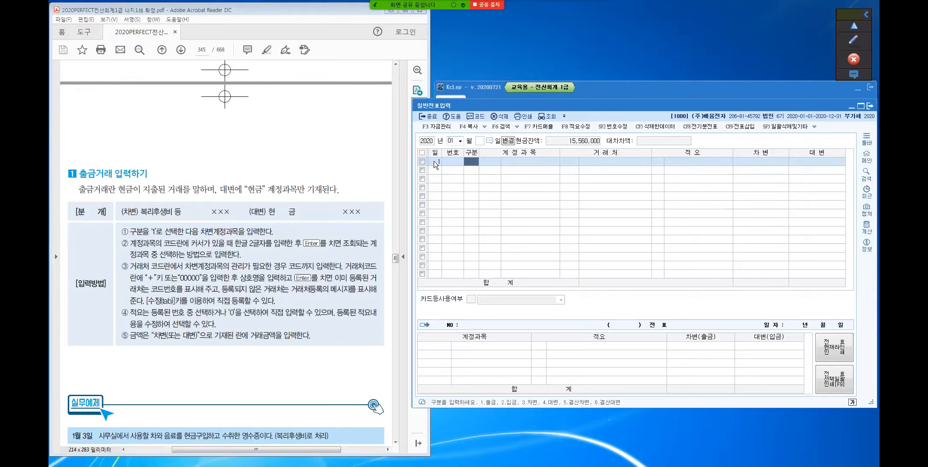
click(474, 158)
Step: View the 결산/재무제표 group in the KcLep main menu and return to the 일반전표입력 window
click(672, 93)
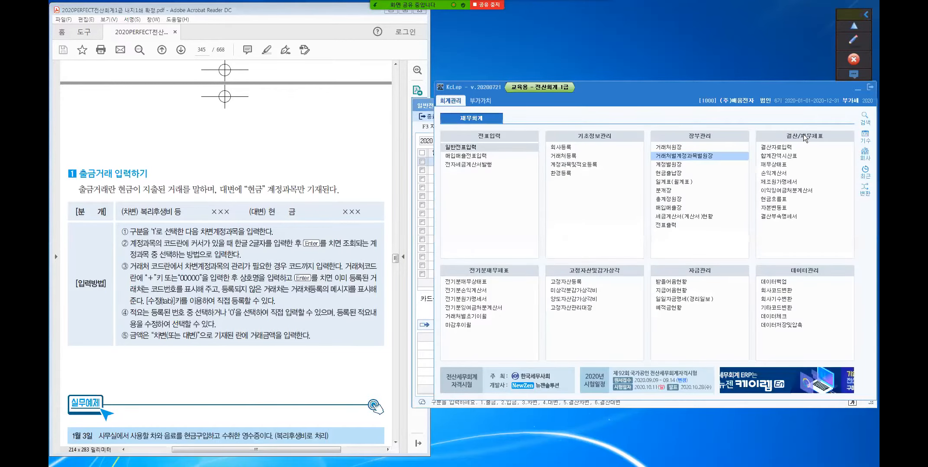
click(778, 148)
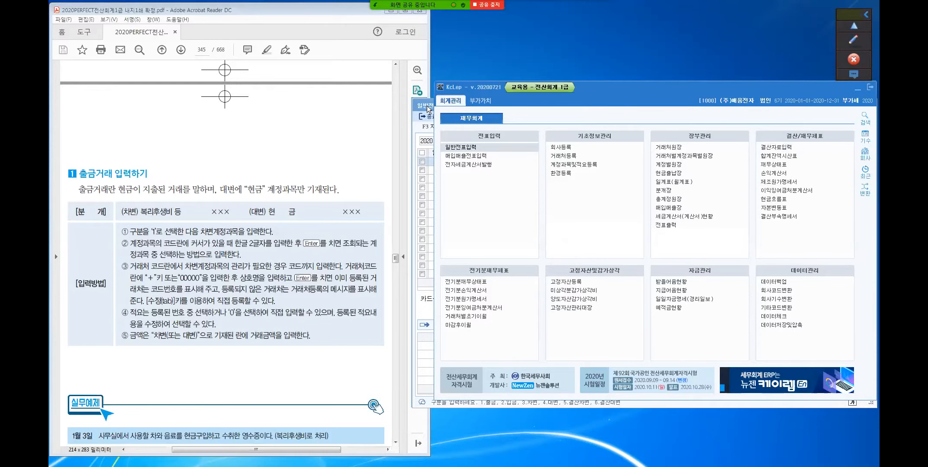
click(606, 404)
click(586, 406)
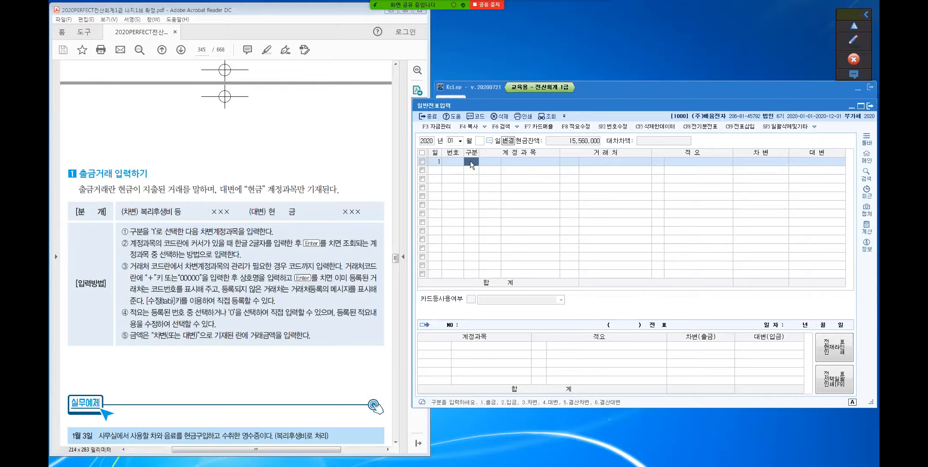
Step: Set the line's 구분 to 출금 and search the account codes for 복리, leaving the list without choosing
text(1)
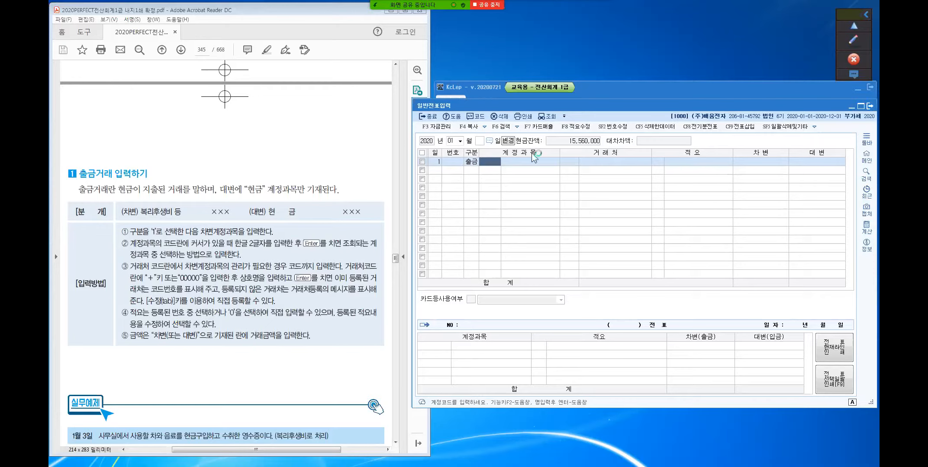
click(495, 165)
text(HR)
key(Return)
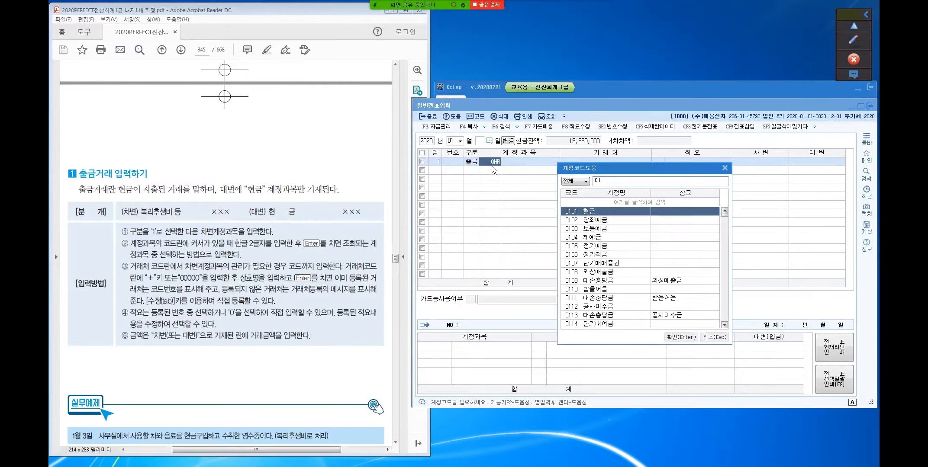
key(Escape)
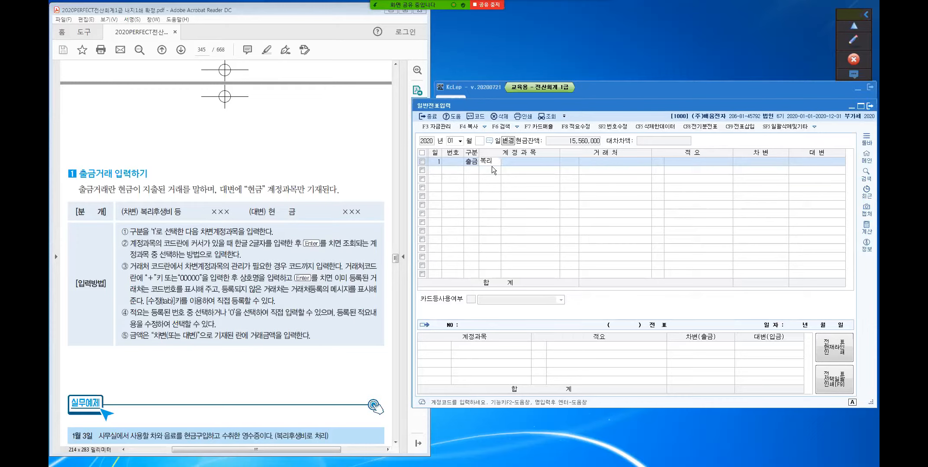
key(Return)
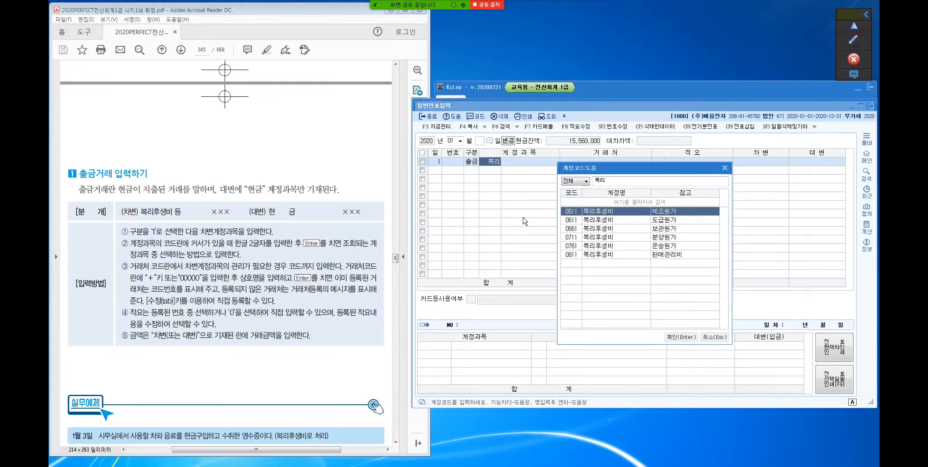
key(Escape)
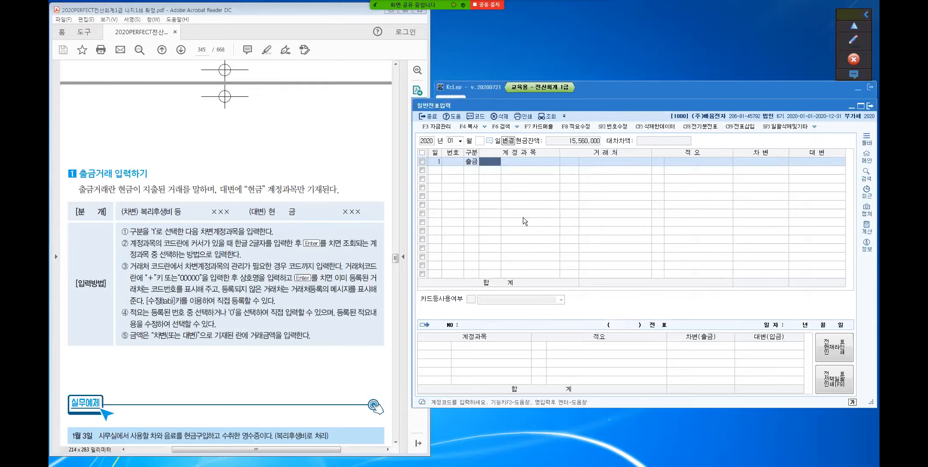
Step: Enter account code 0811 복리후생비 on the 출금 line and move on to its 거래처 code
text(0811)
key(Return)
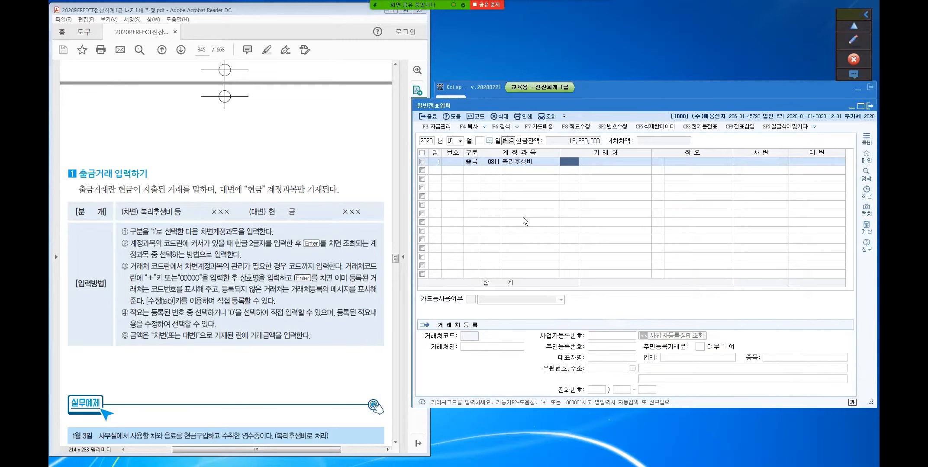
click(494, 162)
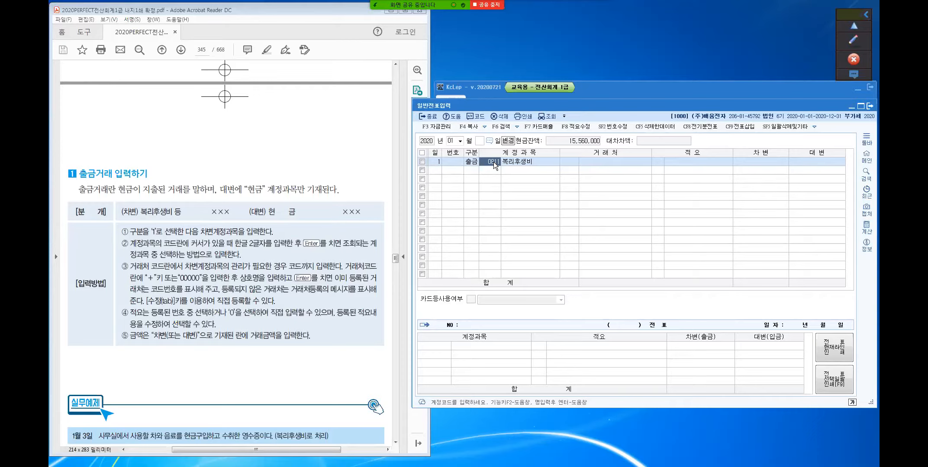
key(Return)
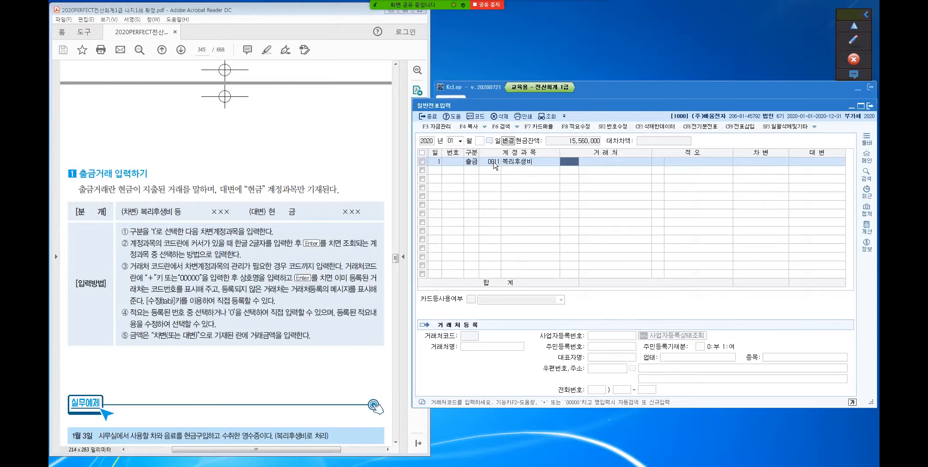
Step: Look through the 거래처 list, search it for 지성 and assign 00102 (주)지성 to the line
key(F2)
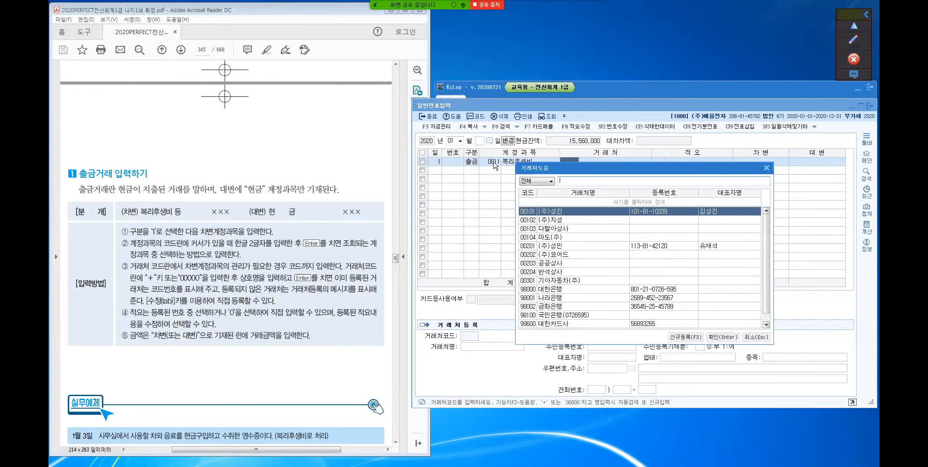
key(Escape)
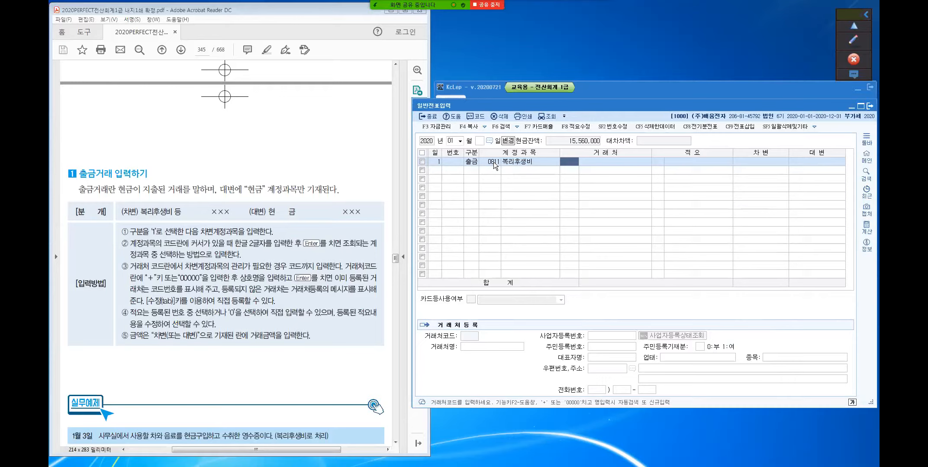
text(징서)
key(BackSpace)
key(BackSpace)
key(BackSpace)
key(BackSpace)
text(지성)
key(Return)
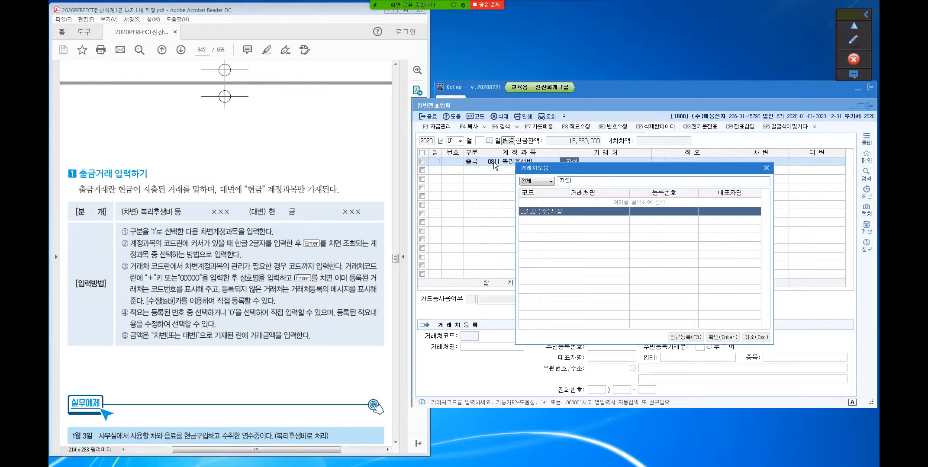
key(Return)
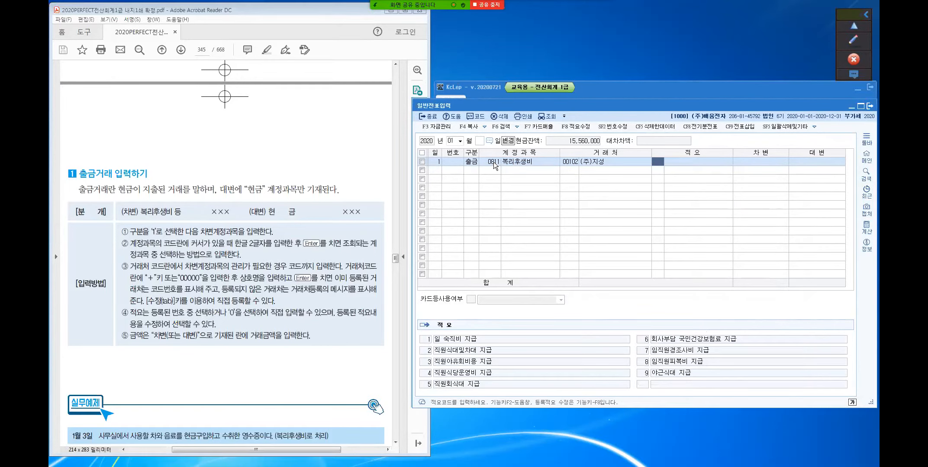
Step: Remove the (주)지성 code and name from the line's 거래처
key(shift+Tab)
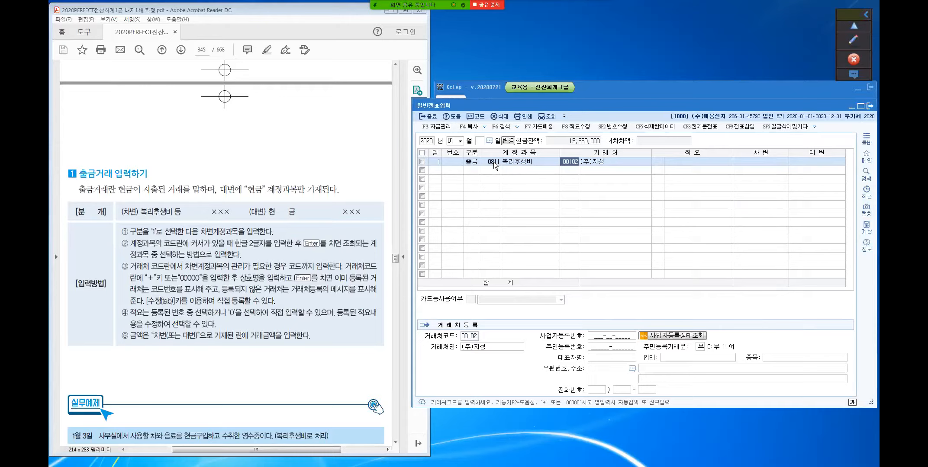
key(BackSpace)
key(Return)
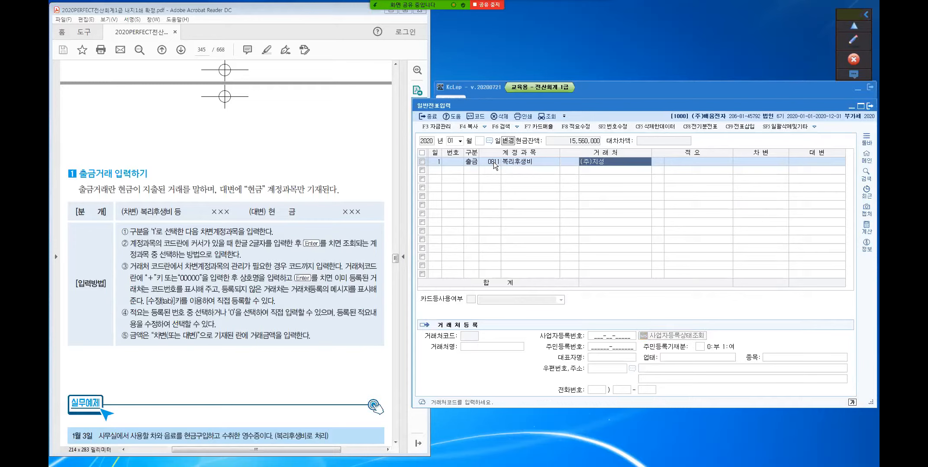
key(Return)
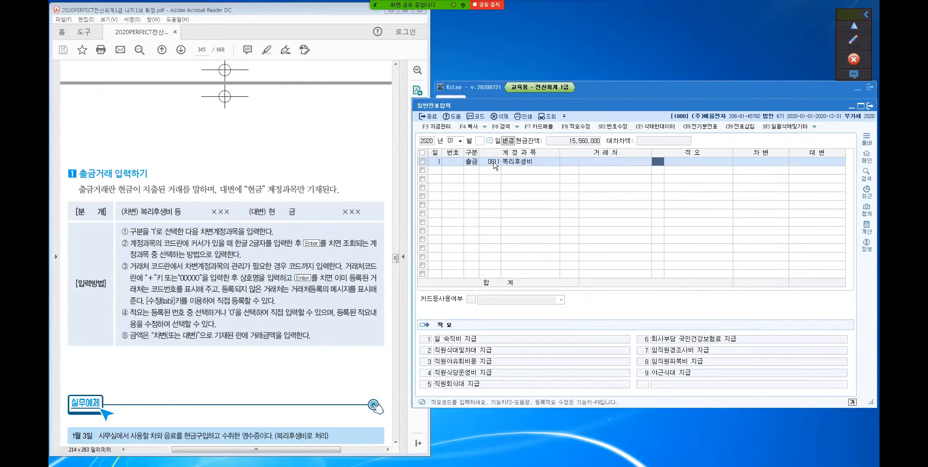
Step: Start a new 거래처 with code 00000 and the name 용인, and cancel its registration
key(Left)
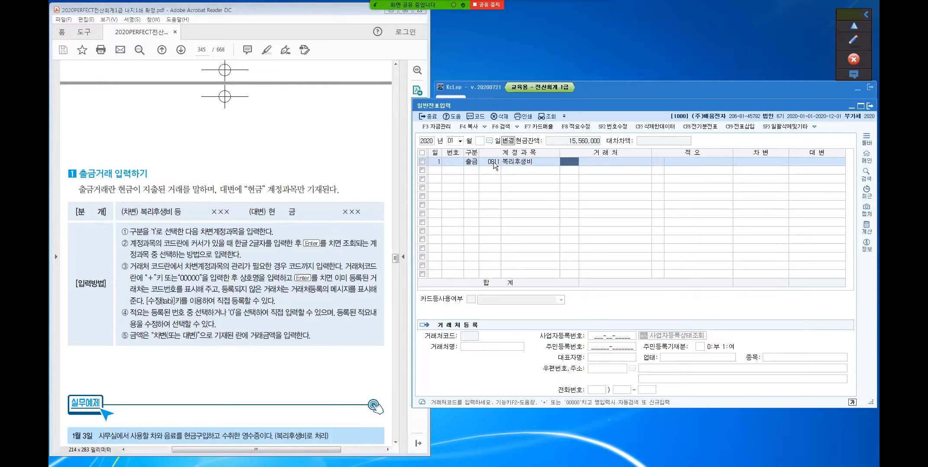
key(plus)
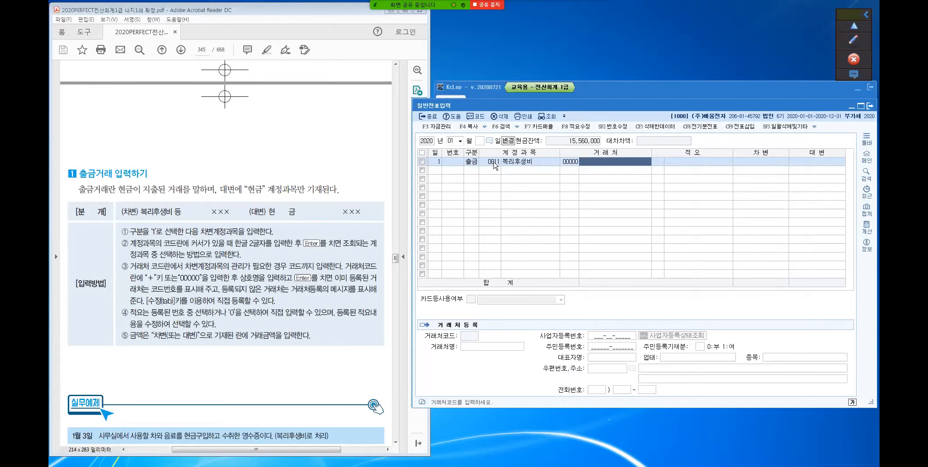
text(용인)
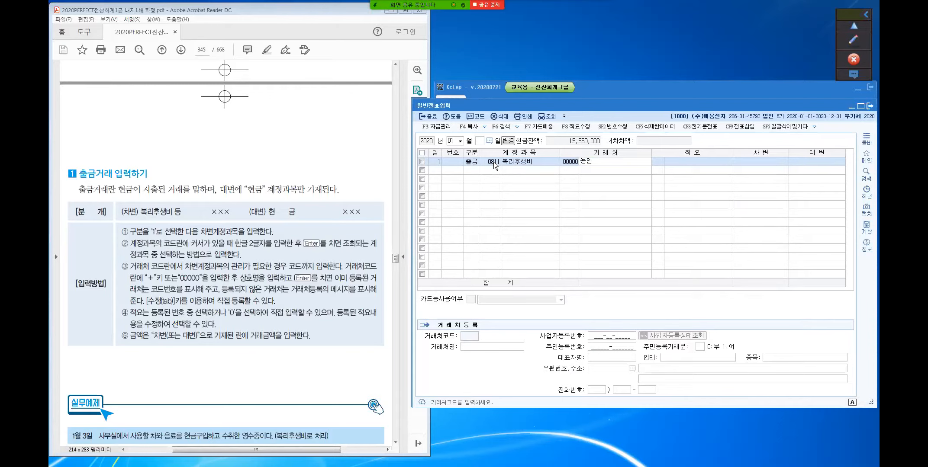
key(Return)
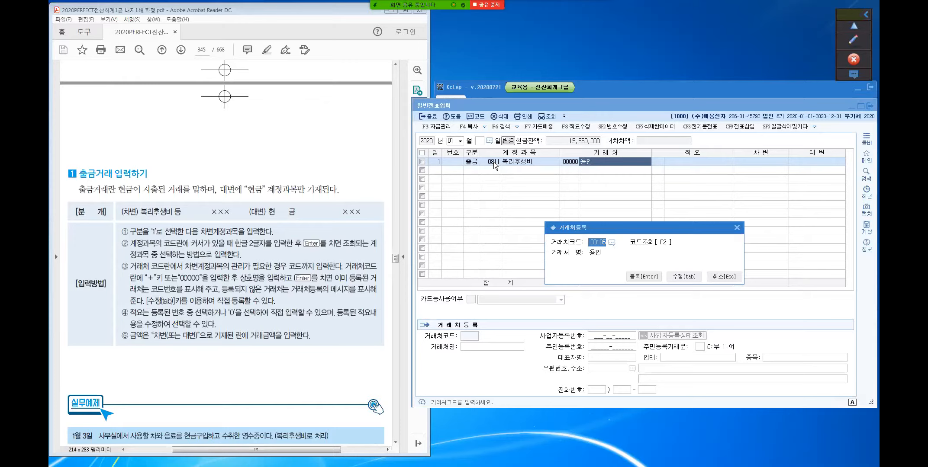
click(724, 276)
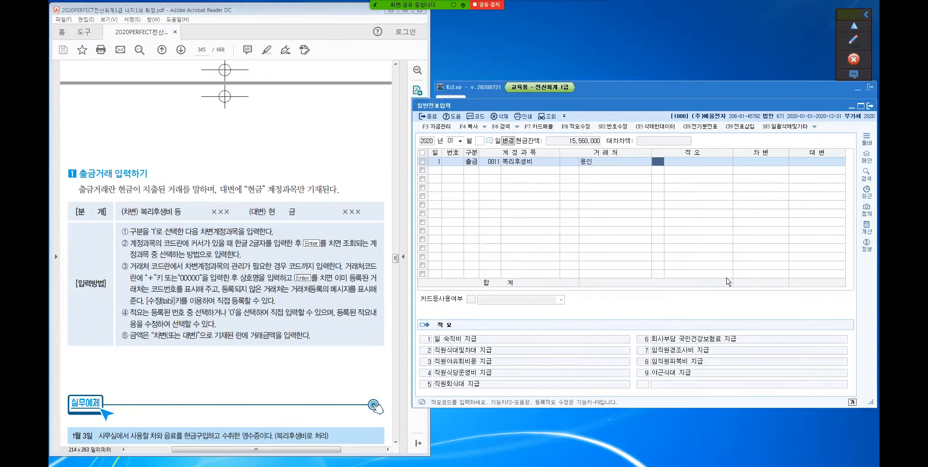
Step: Clear the name 용인 from the line's 거래처 and return to its empty code cell
click(575, 161)
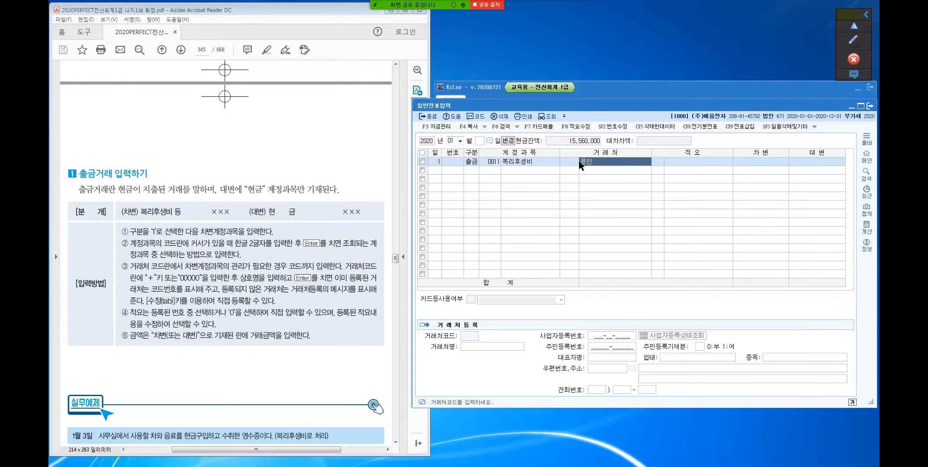
click(579, 161)
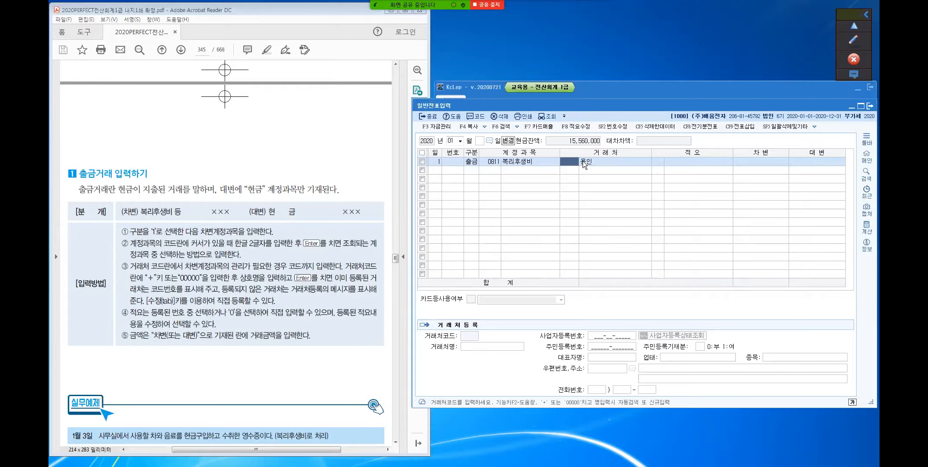
click(583, 161)
key(BackSpace)
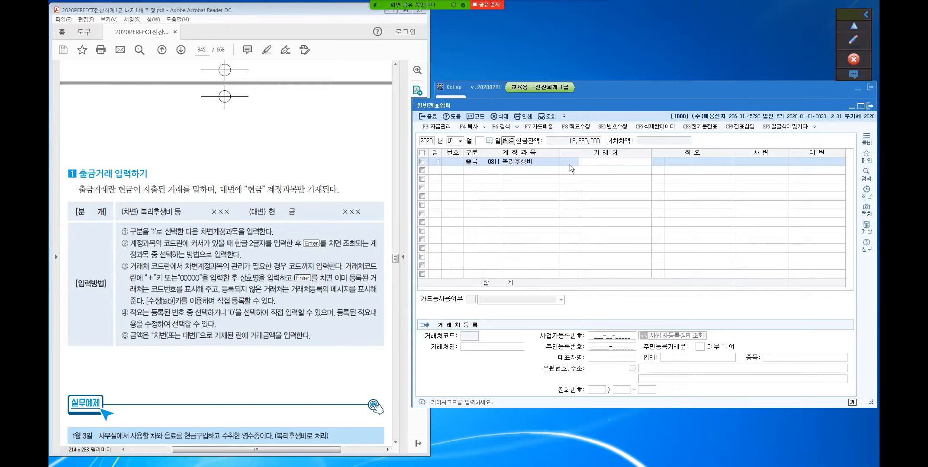
click(570, 164)
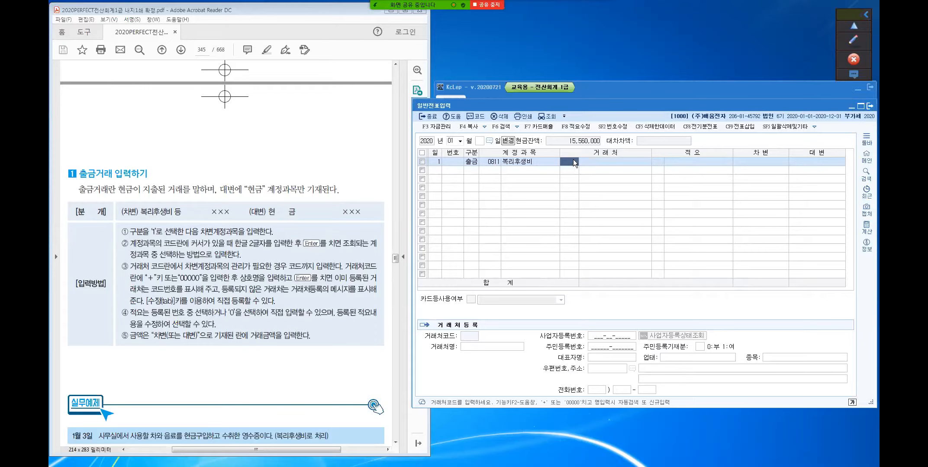
Step: Look over the 장부관리 and 결산/재무제표 items in the main KcLep window and return to 일반전표입력
click(628, 89)
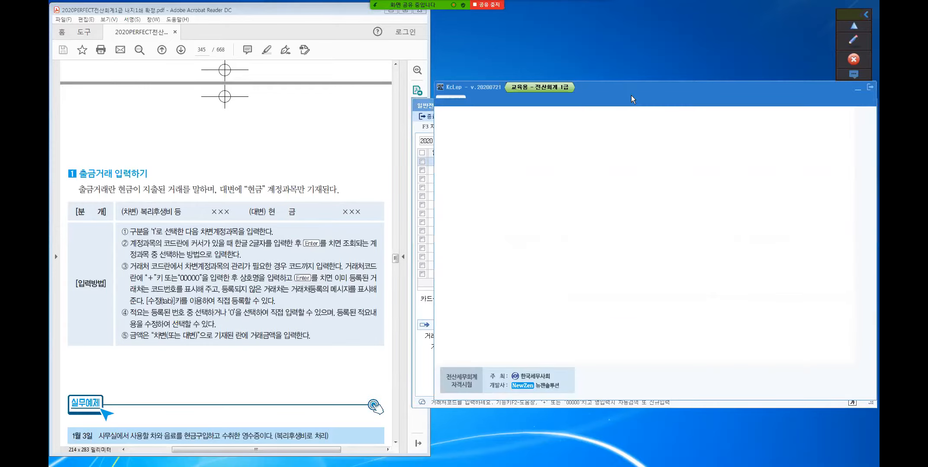
key(ctrl)
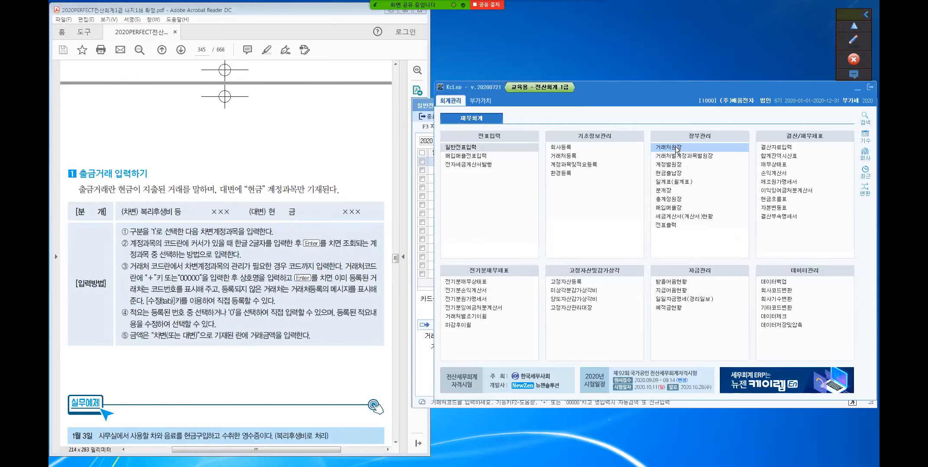
click(781, 215)
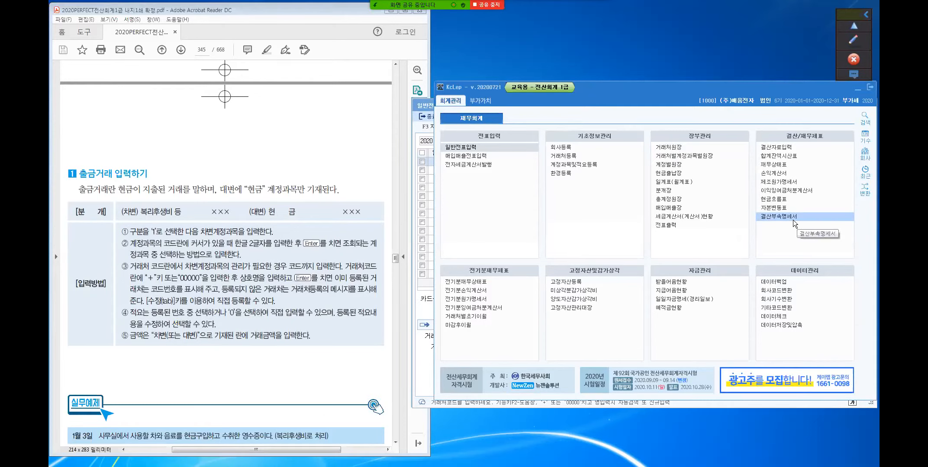
click(426, 111)
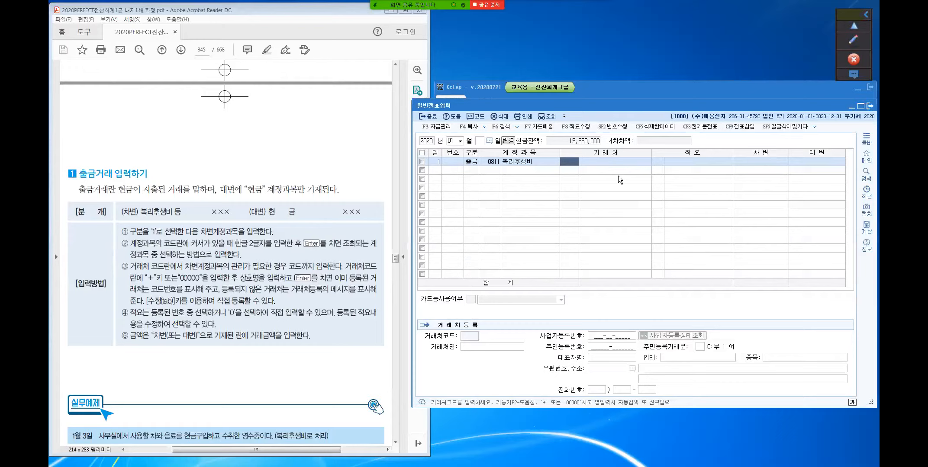
Step: Leave the 거래처 code blank and enter only the name 용인 on the line
key(Return)
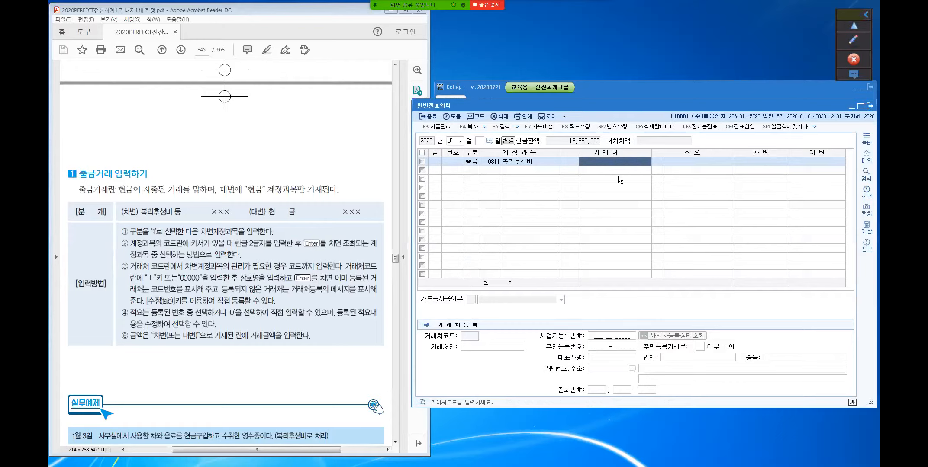
text(용인)
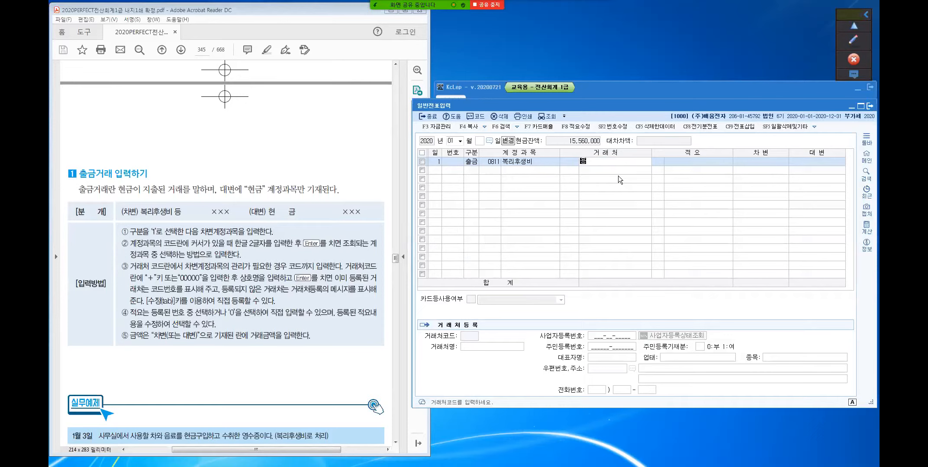
key(Return)
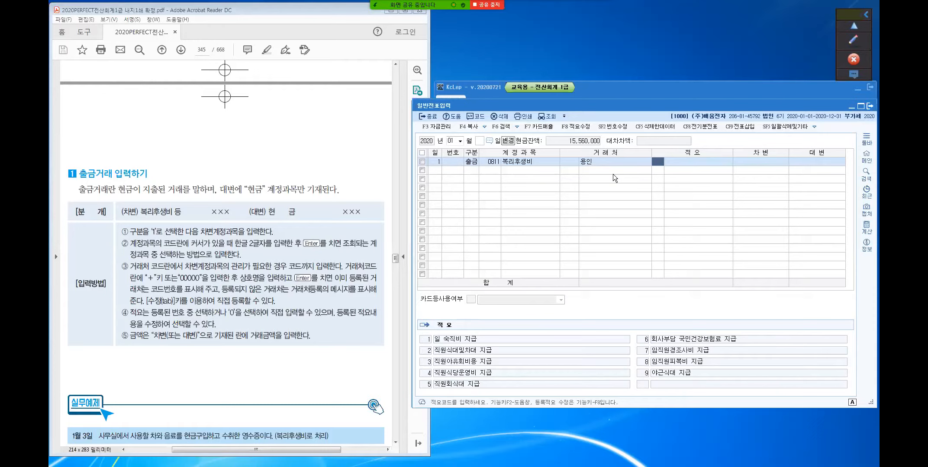
Step: Check the line's 거래처 code and name, and look through the 적요 code list without choosing an entry
click(598, 166)
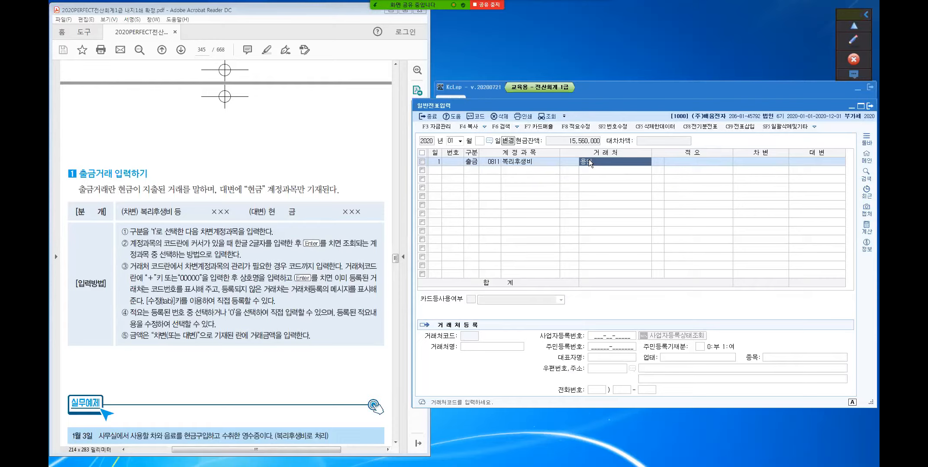
click(566, 162)
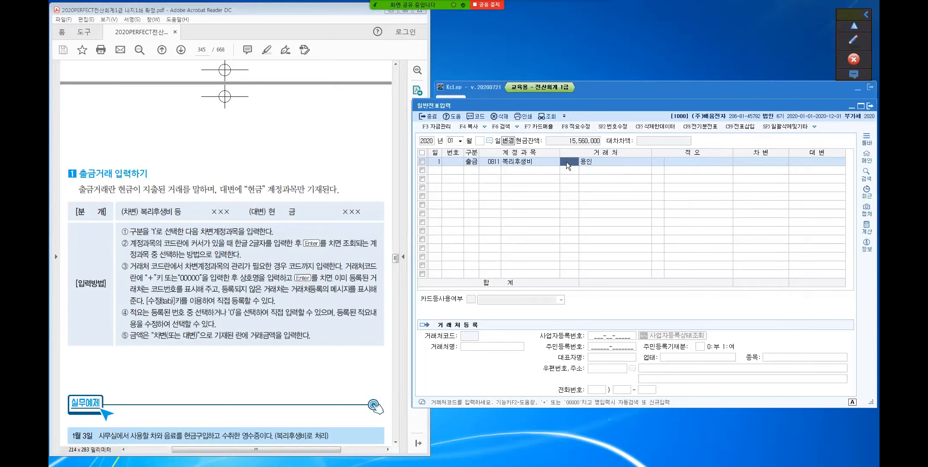
click(607, 164)
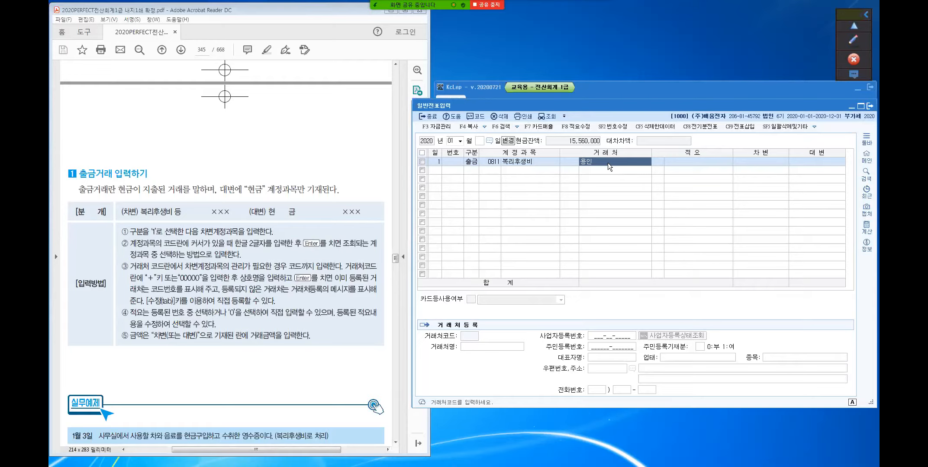
key(Return)
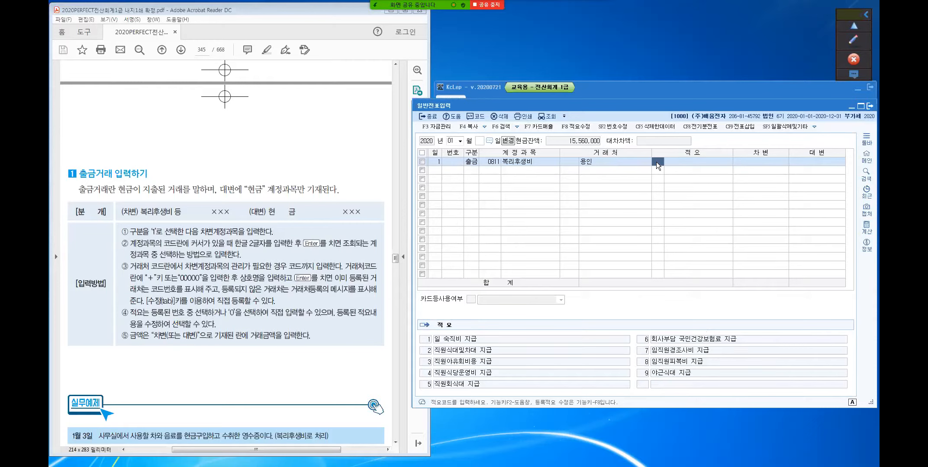
key(F2)
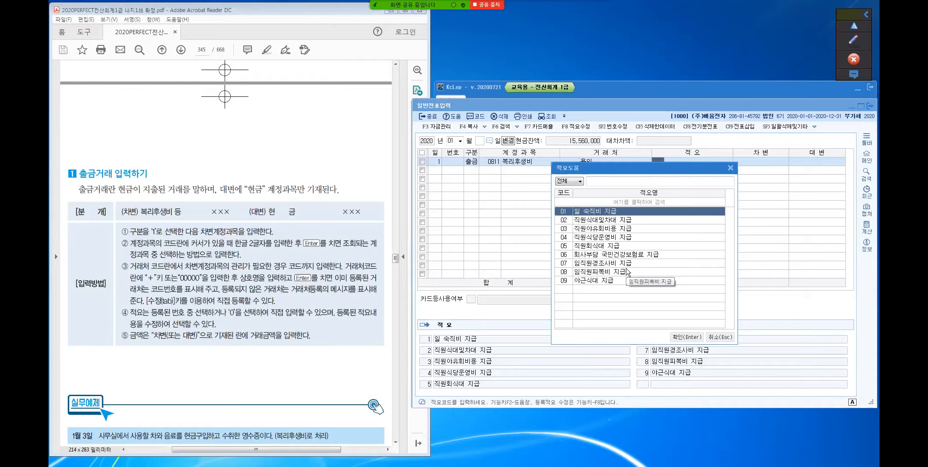
click(719, 338)
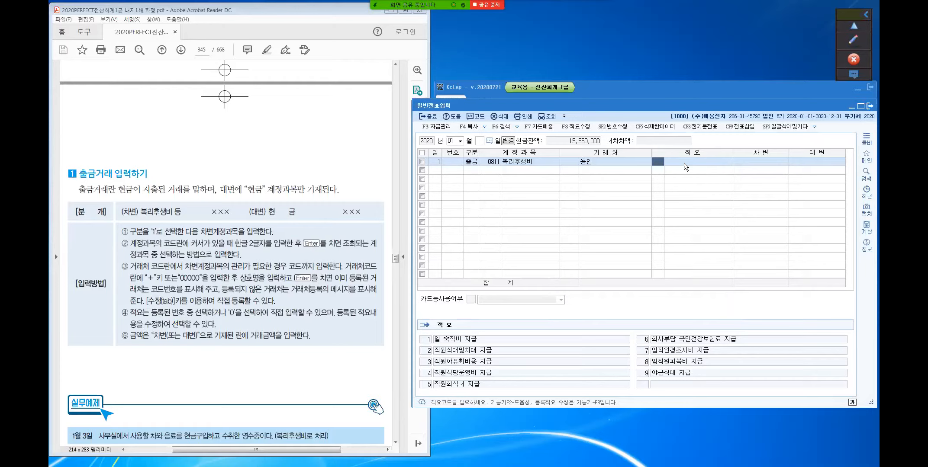
Step: Leave the 적요 code blank and enter the description 영업부 회식대 directly
key(Return)
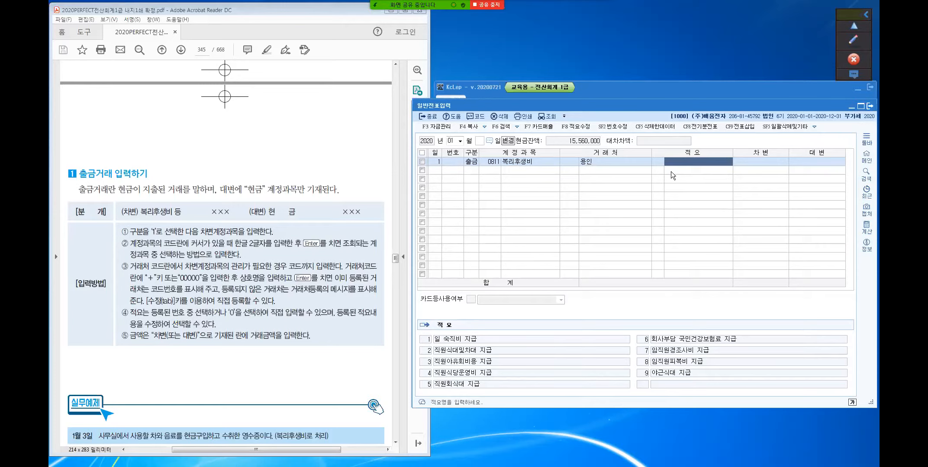
text(영업부 호)
text(식ㄷ)
text(ㅐ)
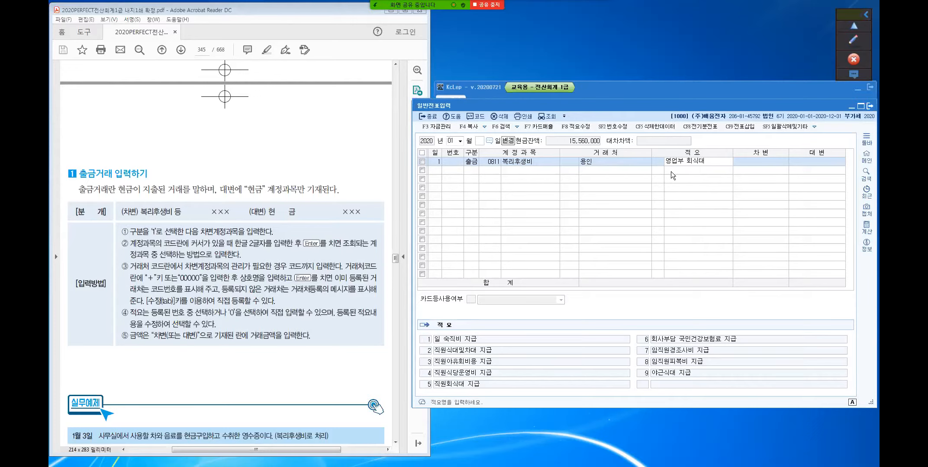
key(Return)
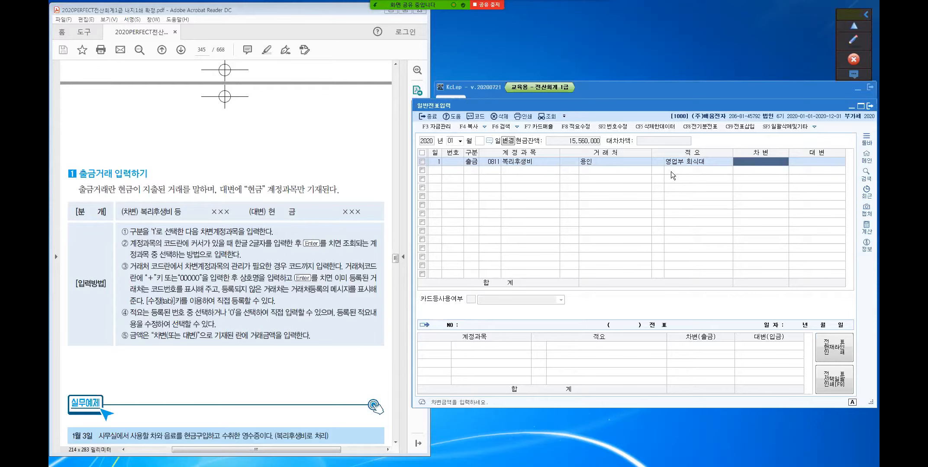
Step: Recheck the description and complete the 출금 line with a 차변 amount of 15,000
key(shift+Tab)
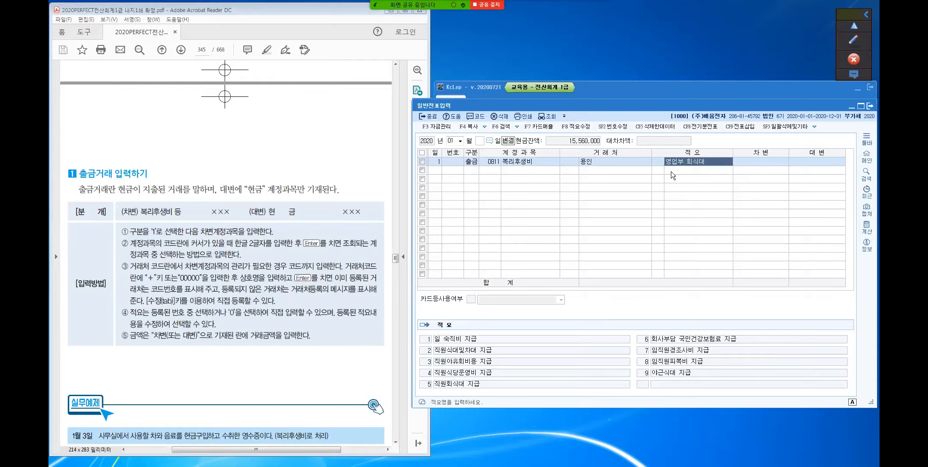
key(Return)
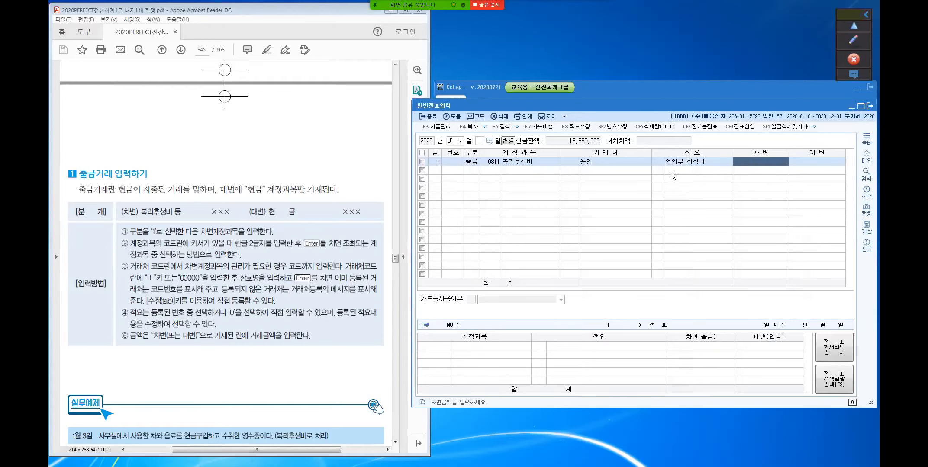
text(150000)
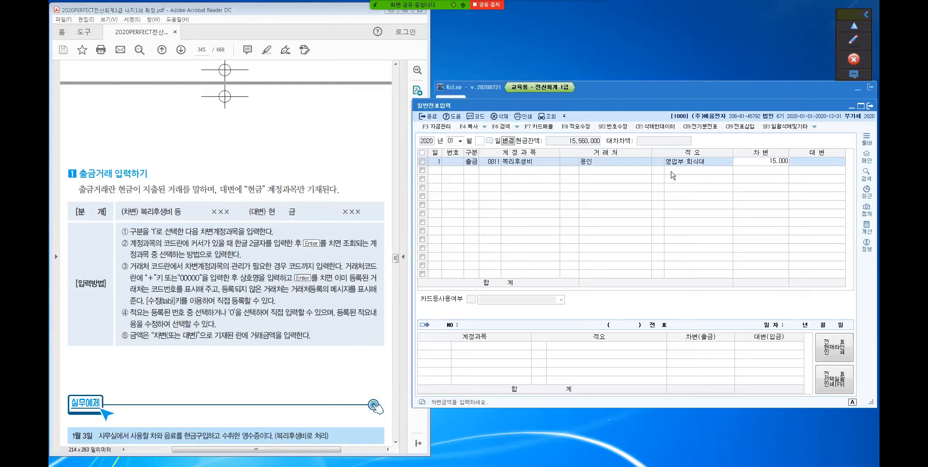
key(Return)
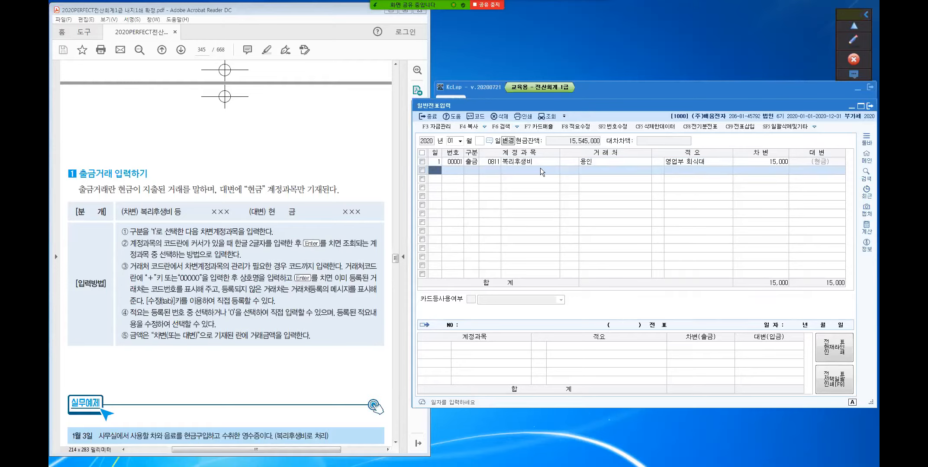
Step: Select the completed 복리후생비 출금 voucher and delete it, confirming the deletion
click(437, 159)
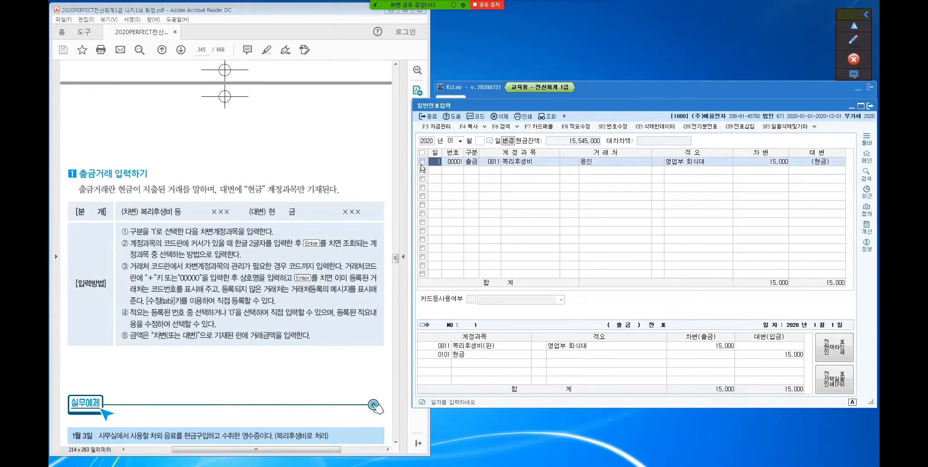
click(423, 162)
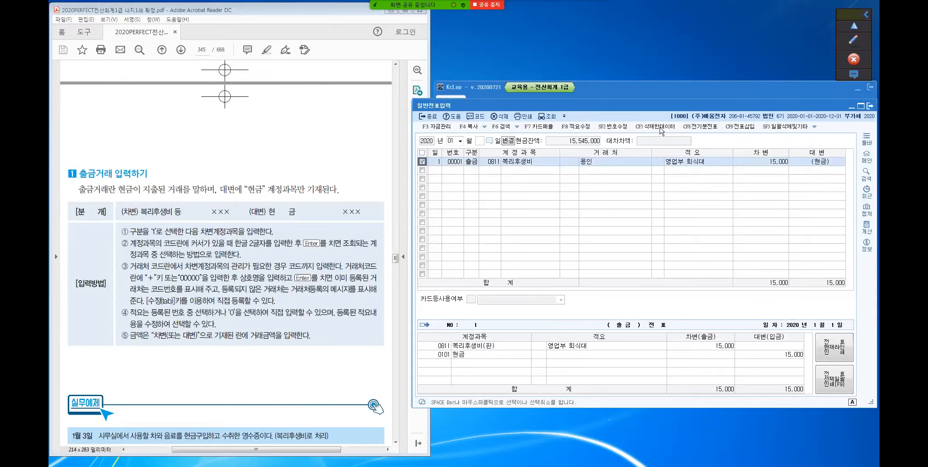
click(502, 117)
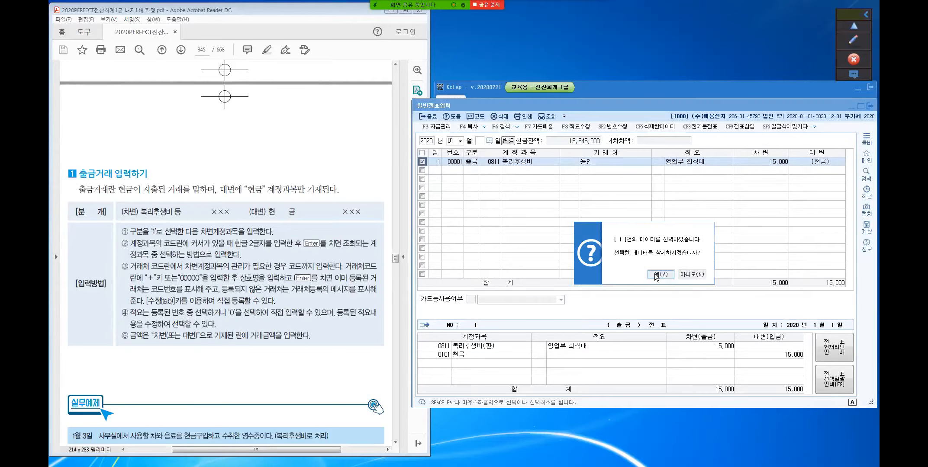
click(657, 275)
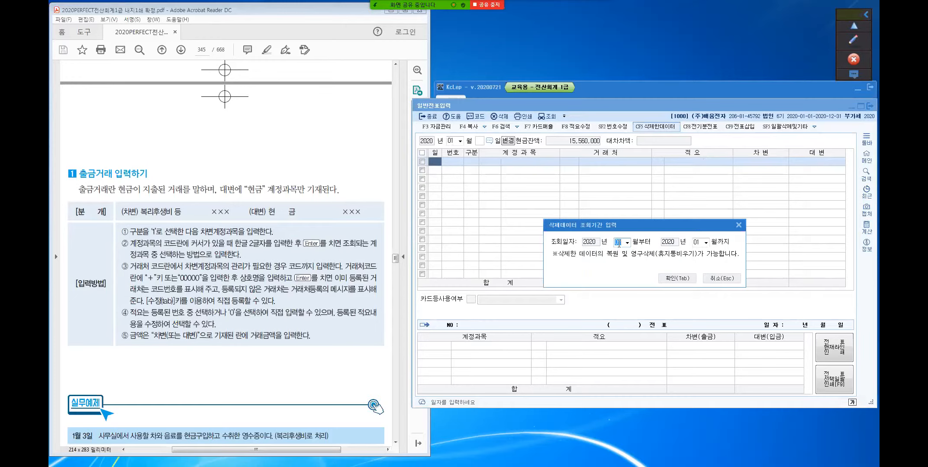
Step: Display the deleted voucher data for the period 2020-01 through 2020-12
click(705, 244)
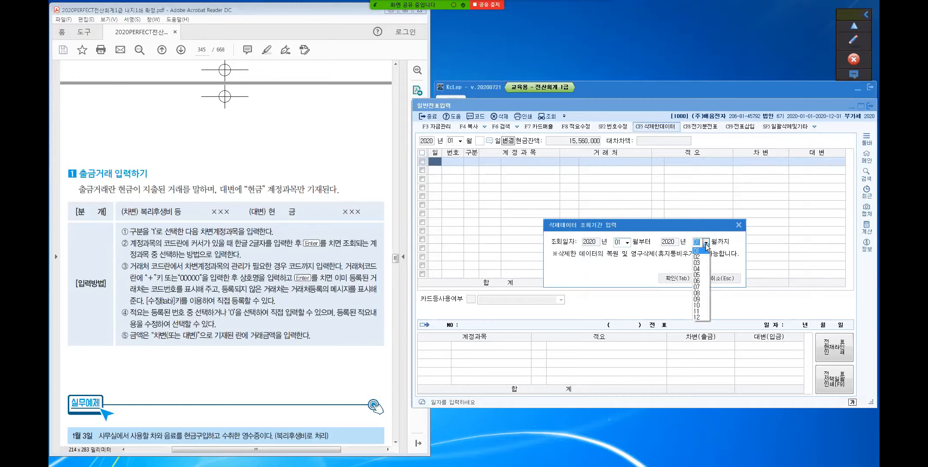
click(701, 320)
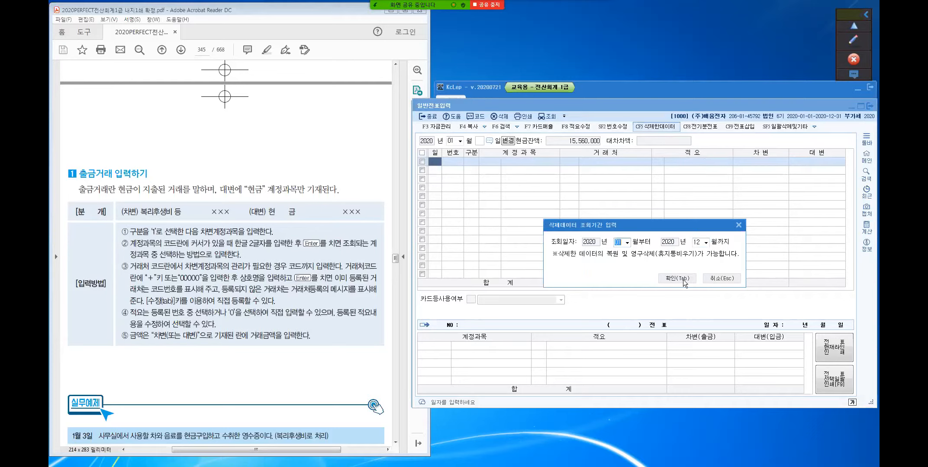
click(682, 280)
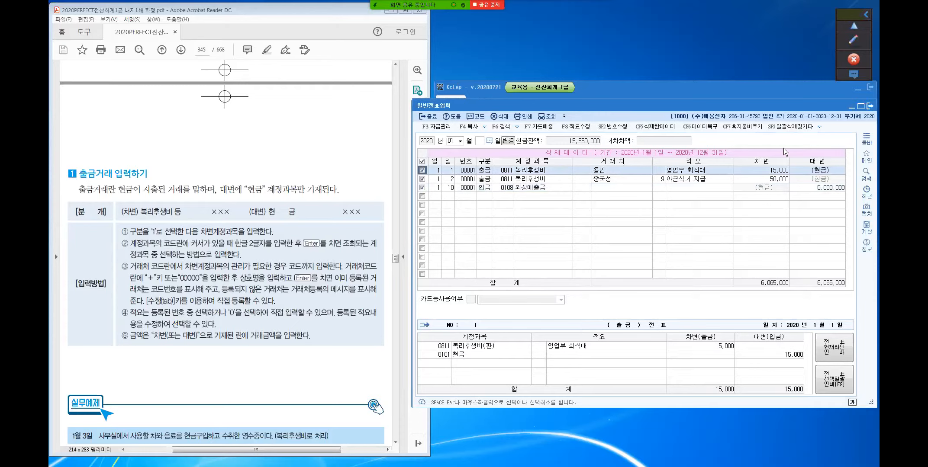
Step: Permanently erase all selected deleted vouchers with 휴지통비우기 and acknowledge the completion
click(745, 128)
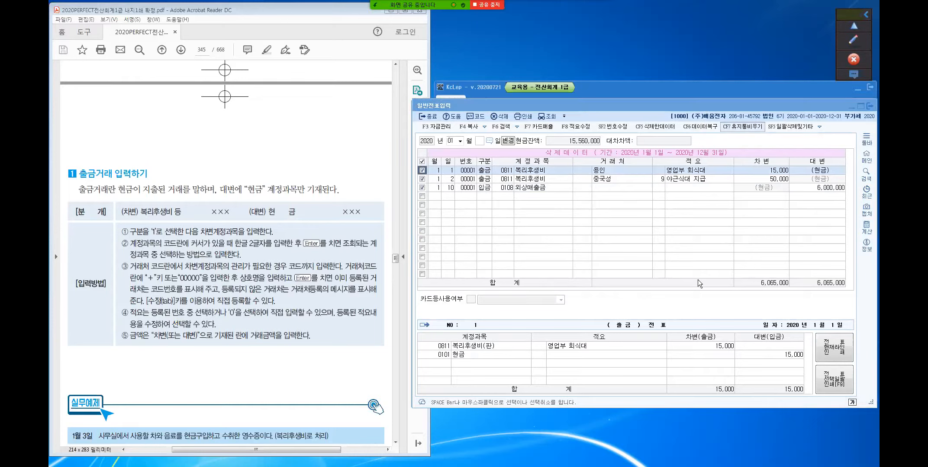
click(672, 276)
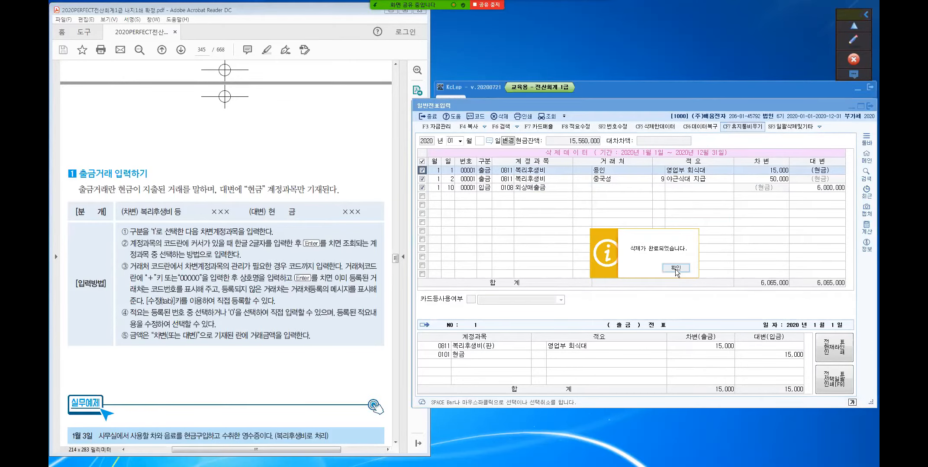
click(676, 269)
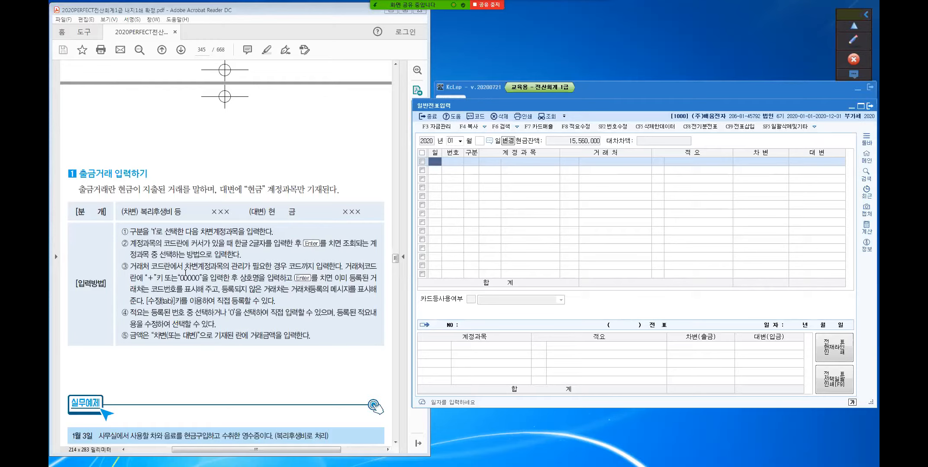
Step: Underline the cash-only 대변 rule and (대변) 현금 with the screen pen in the 출금거래 section, adding a check mark above the rule
click(201, 169)
scroll(201, 168, down, 2)
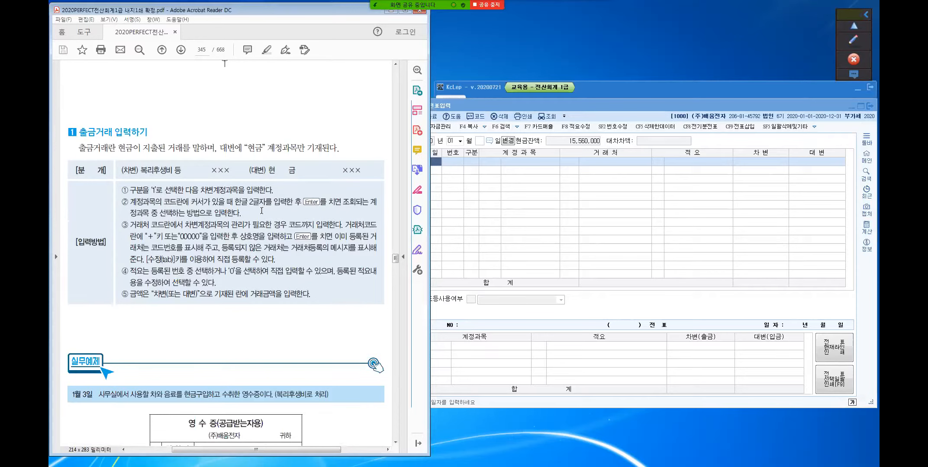
click(853, 40)
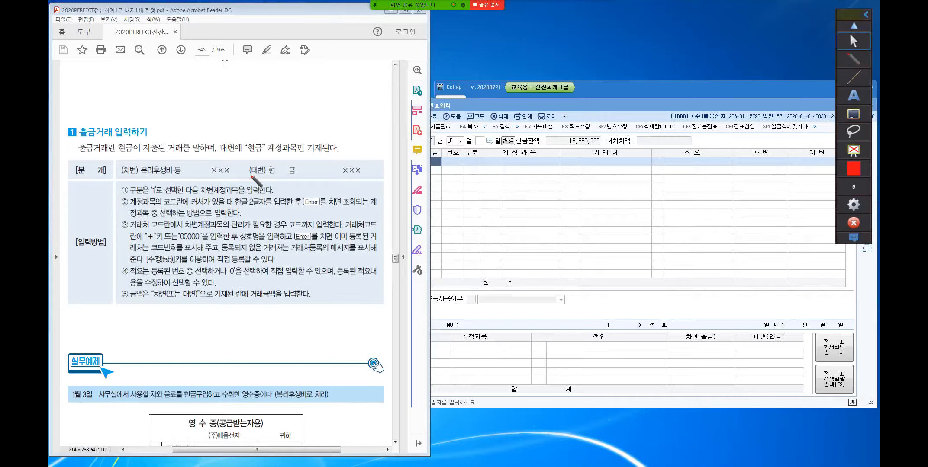
drag(251, 172, 299, 177)
drag(222, 156, 344, 154)
click(286, 125)
drag(286, 125, 303, 123)
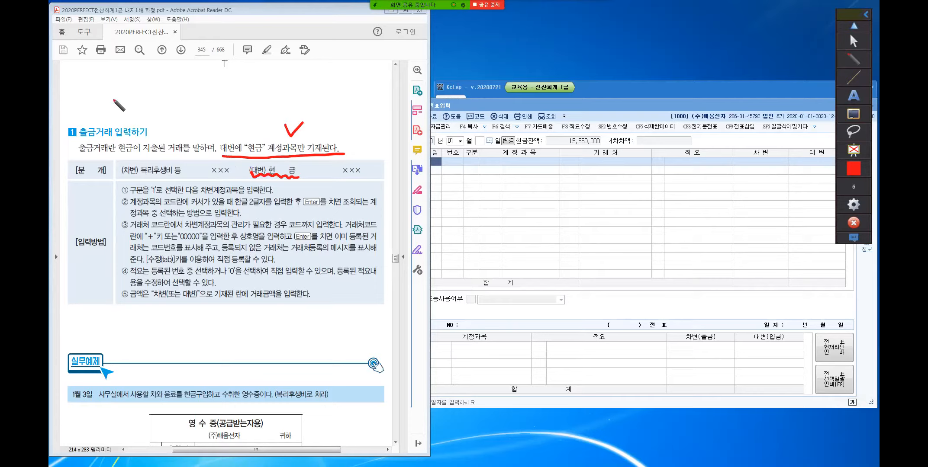
Step: Circle 출금 in the section heading and clear the pen marks by returning to mouse mode
drag(86, 112, 96, 142)
drag(86, 111, 96, 141)
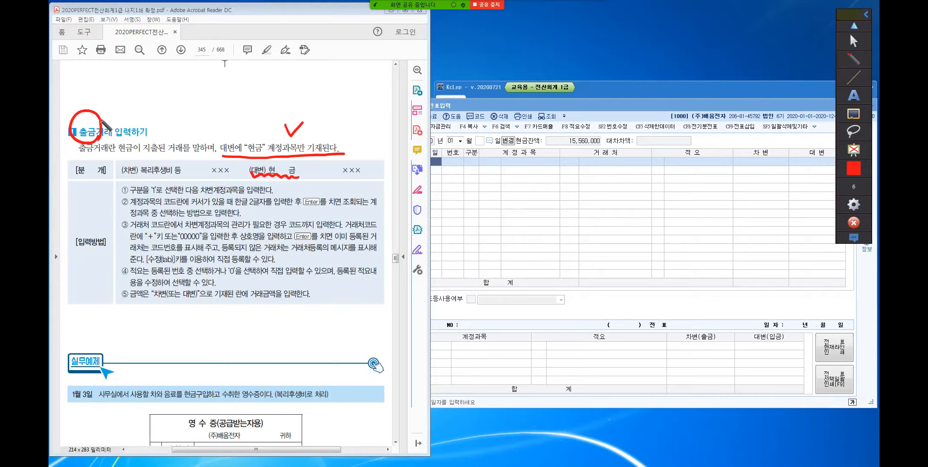
click(859, 58)
click(859, 45)
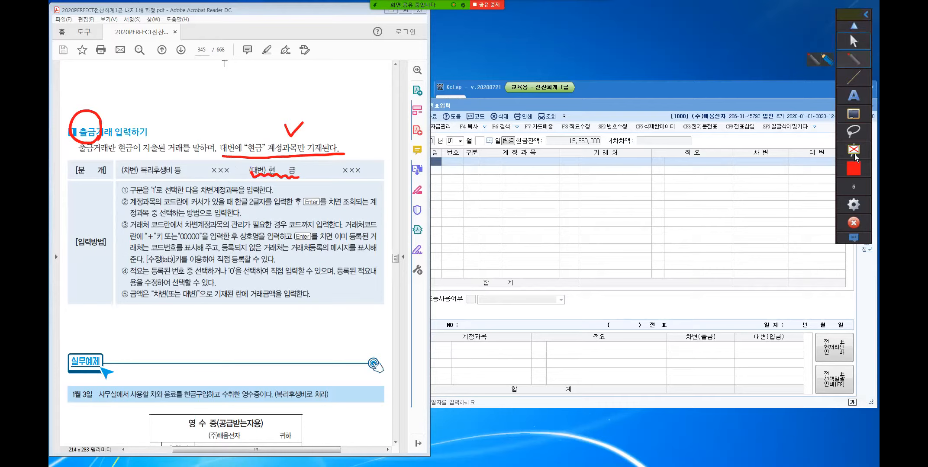
click(855, 115)
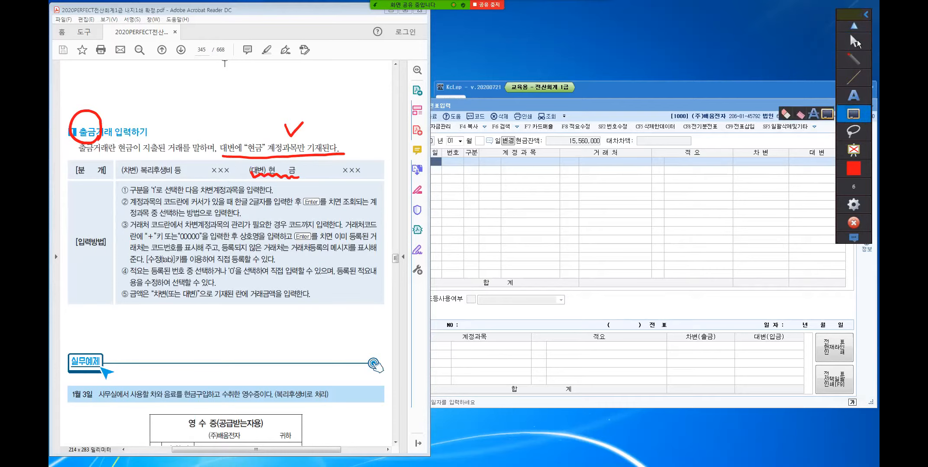
click(855, 42)
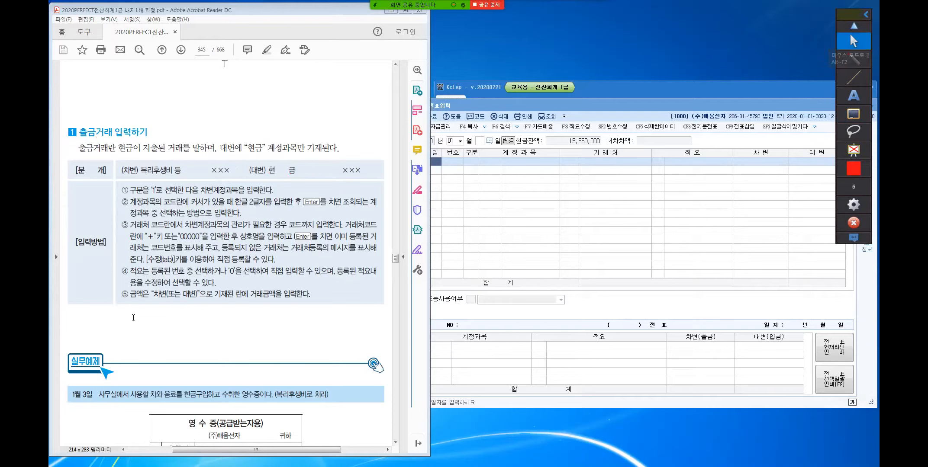
Step: Write 간이영수증 in red pen beside the January 3 receipt in the 실무예제 section
scroll(133, 317, down, 2)
scroll(133, 317, down, 3)
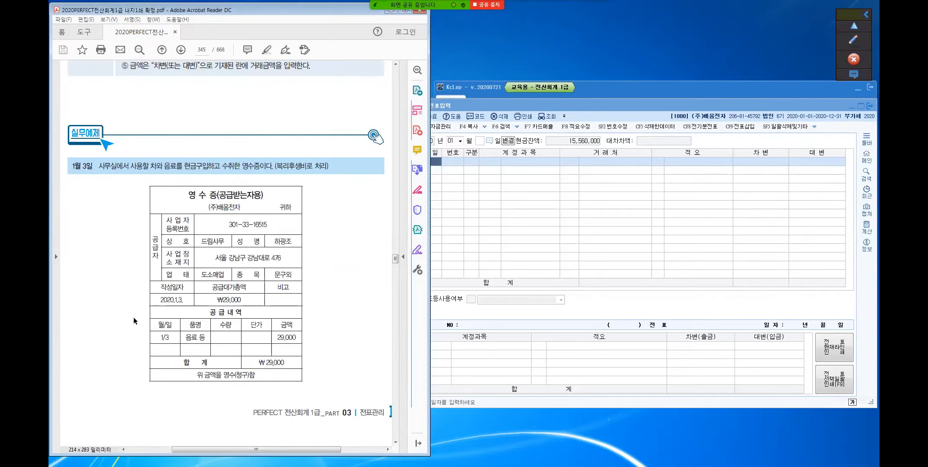
scroll(133, 318, down, 2)
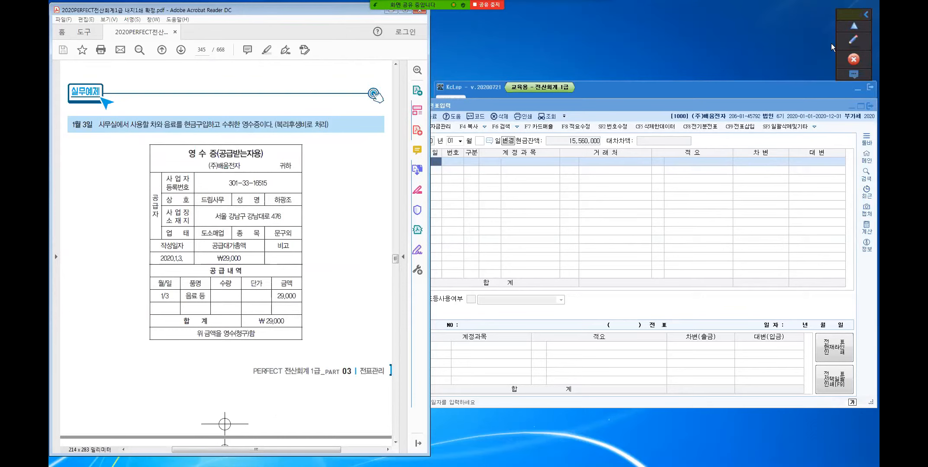
click(853, 40)
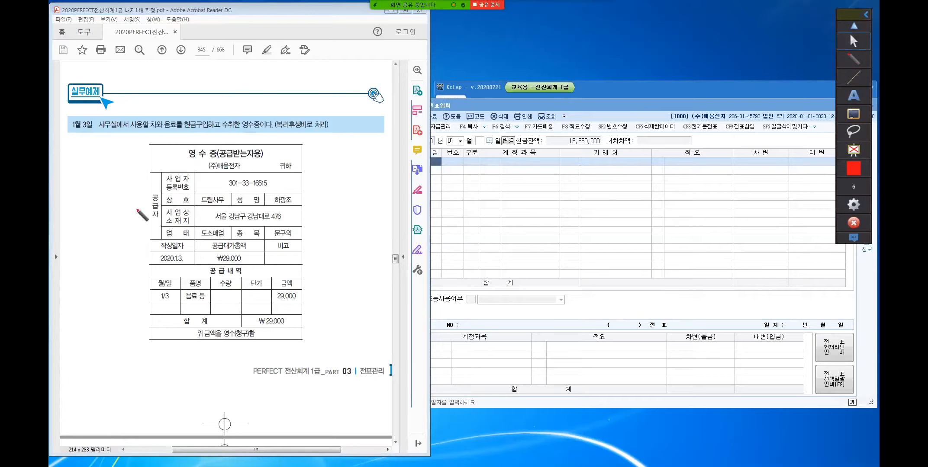
drag(306, 159, 309, 171)
drag(320, 155, 327, 175)
drag(336, 157, 335, 158)
mouse_move(344, 153)
mouse_down()
mouse_move(344, 172)
mouse_move(351, 157)
mouse_move(359, 167)
mouse_up()
mouse_move(350, 167)
mouse_down()
mouse_move(361, 172)
mouse_move(362, 158)
mouse_up()
drag(367, 153, 374, 158)
mouse_move(366, 160)
mouse_down()
mouse_move(365, 169)
mouse_move(376, 156)
mouse_up()
drag(380, 152, 388, 160)
drag(381, 165, 380, 166)
Step: Add the handwritten note ": 3만원이내" under 간이영수증
click(320, 187)
click(321, 194)
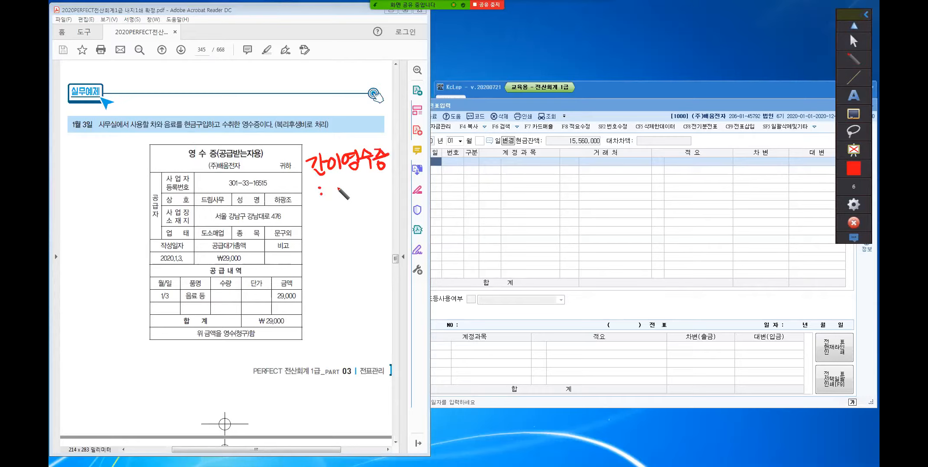
drag(338, 185, 340, 198)
drag(349, 186, 363, 201)
mouse_move(364, 190)
mouse_down()
mouse_move(389, 193)
mouse_move(407, 181)
mouse_up()
mouse_move(406, 174)
mouse_down()
mouse_move(408, 185)
mouse_move(413, 178)
mouse_up()
drag(413, 171, 414, 185)
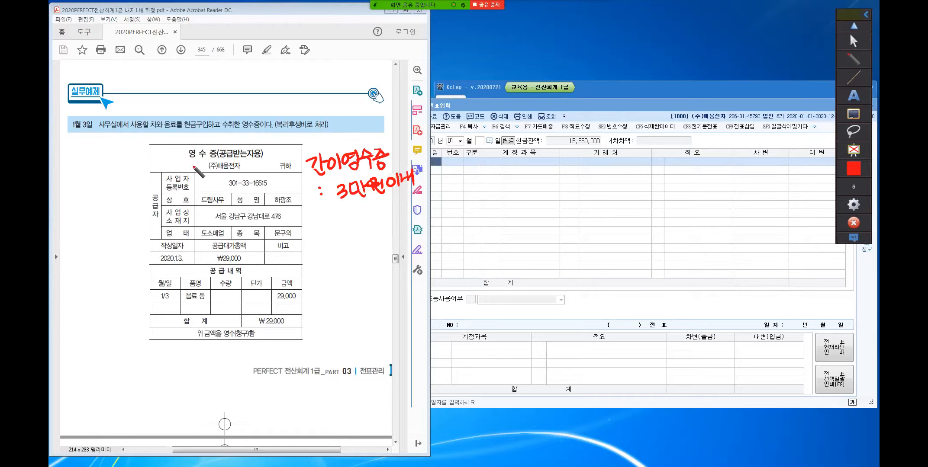
Step: Mark the receipt's recipient, supplier, date, amount and item, plus 1월 3일, 현금구입 and 복리후생비 in the example text
drag(193, 162, 200, 160)
drag(210, 189, 213, 192)
mouse_move(188, 245)
mouse_down()
mouse_move(194, 259)
mouse_move(185, 266)
mouse_up()
drag(78, 113, 80, 117)
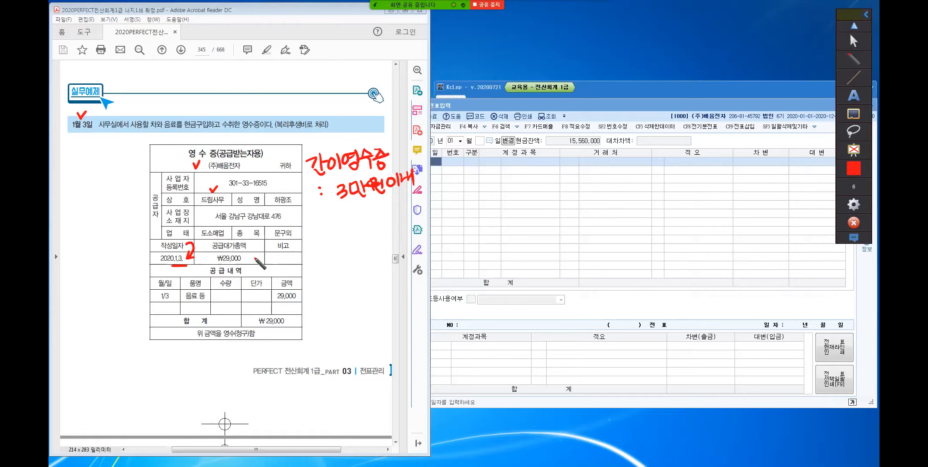
drag(249, 255, 258, 253)
drag(180, 303, 212, 305)
drag(191, 114, 198, 111)
drag(288, 112, 297, 111)
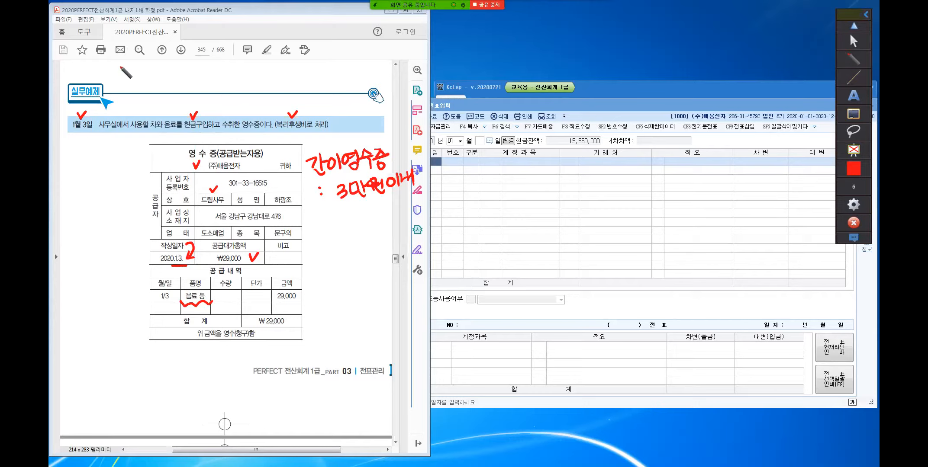
Step: Handwrite the journal entry "(차) 복후 (대) 현금" above the January 3 example
mouse_move(121, 90)
mouse_down()
mouse_move(135, 74)
mouse_move(143, 84)
mouse_move(163, 70)
mouse_move(196, 82)
mouse_move(186, 89)
mouse_up()
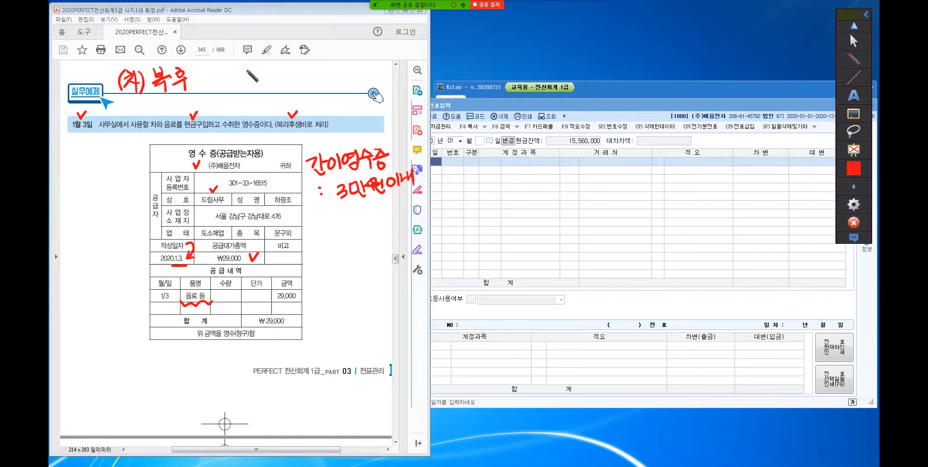
drag(250, 71, 247, 89)
drag(256, 75, 265, 90)
mouse_move(271, 71)
mouse_down()
mouse_move(272, 90)
mouse_move(286, 71)
mouse_move(288, 84)
mouse_up()
drag(298, 65, 299, 87)
drag(303, 70, 312, 76)
drag(302, 83, 311, 87)
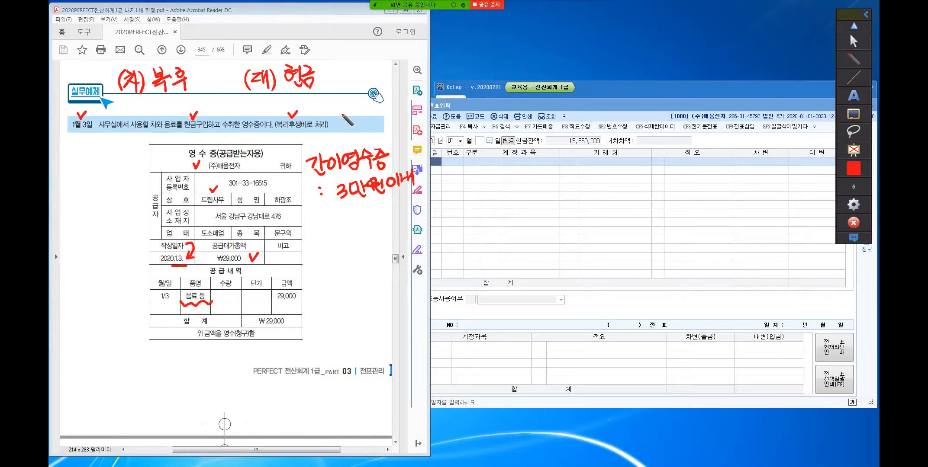
Step: Handwrite the voucher type note "구분 : 출금" beside the receipt
mouse_move(91, 161)
mouse_down()
mouse_move(101, 181)
mouse_move(111, 170)
mouse_move(126, 183)
mouse_move(126, 173)
mouse_up()
click(102, 196)
click(107, 204)
mouse_move(114, 187)
mouse_down()
mouse_move(123, 189)
mouse_move(114, 201)
mouse_up()
drag(121, 194, 137, 202)
drag(135, 179, 149, 185)
drag(137, 190, 148, 195)
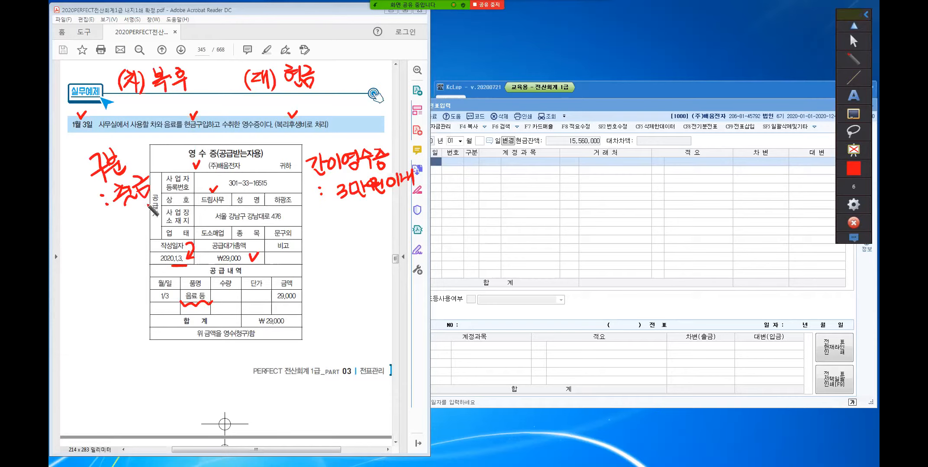
Step: Underline the handwritten (대) 현금 and write 자동생성 next to it
drag(238, 93, 330, 99)
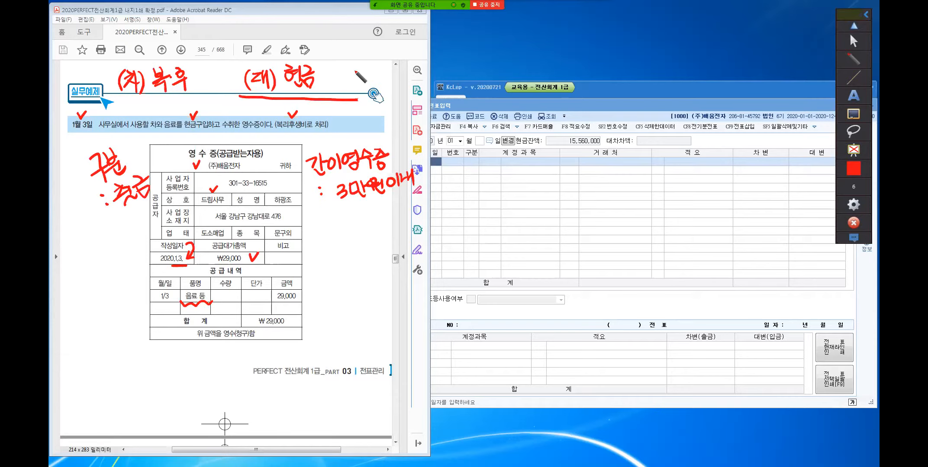
drag(354, 65, 400, 93)
mouse_move(385, 63)
mouse_down()
mouse_move(402, 82)
mouse_move(413, 65)
mouse_move(410, 78)
mouse_up()
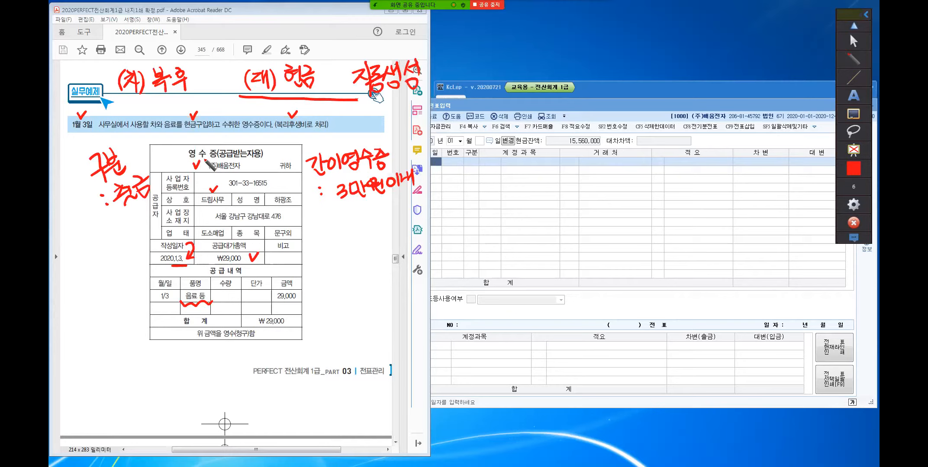
Step: Write 반대 with a check mark above (차) 복후, re-mark 현금구입, and clear all pen marks by returning to mouse mode
drag(148, 50, 157, 47)
drag(173, 41, 170, 51)
mouse_move(183, 33)
mouse_down()
mouse_move(184, 51)
mouse_move(194, 41)
mouse_move(194, 51)
mouse_up()
mouse_move(198, 33)
mouse_down()
mouse_move(199, 55)
mouse_move(212, 50)
mouse_up()
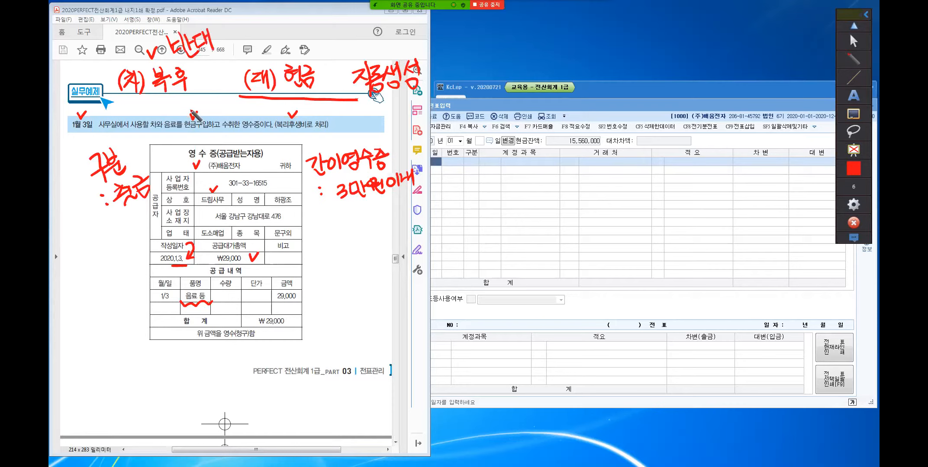
drag(191, 112, 198, 111)
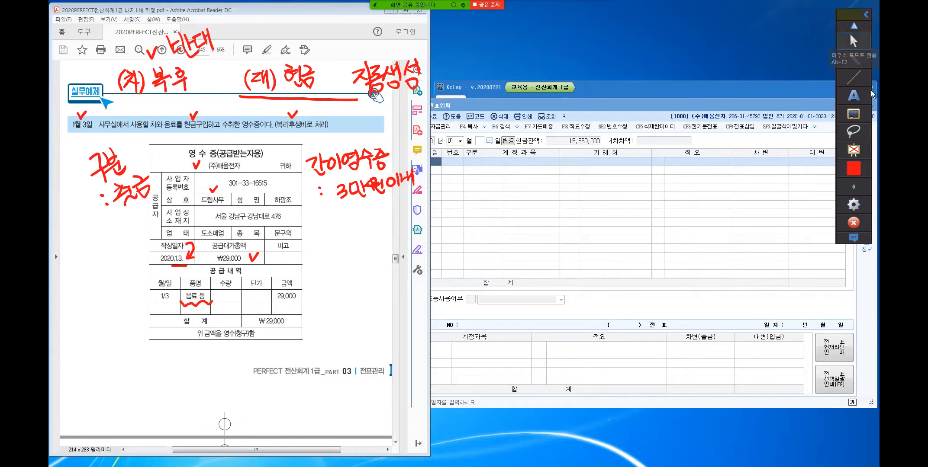
click(854, 43)
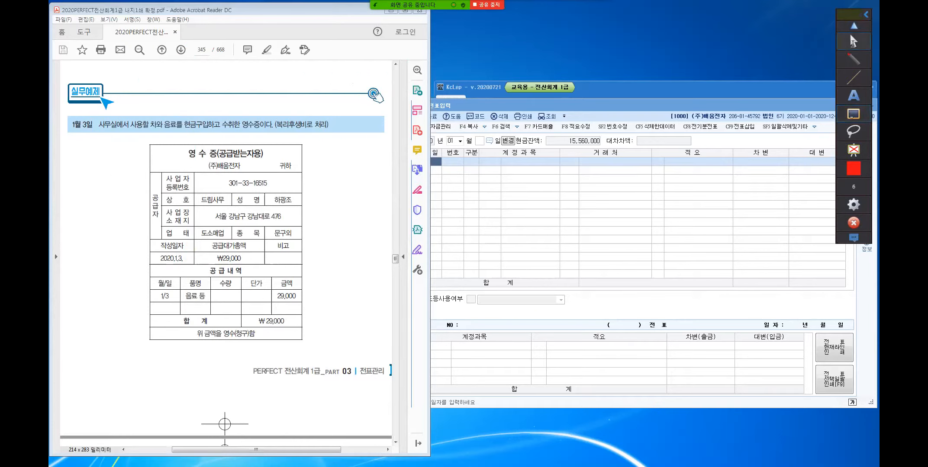
Step: In the January 3 예제 따라하기 table, underline 811 복리후생비 and draw an arrow to (대) 현금, then clear the marks
scroll(244, 347, down, 3)
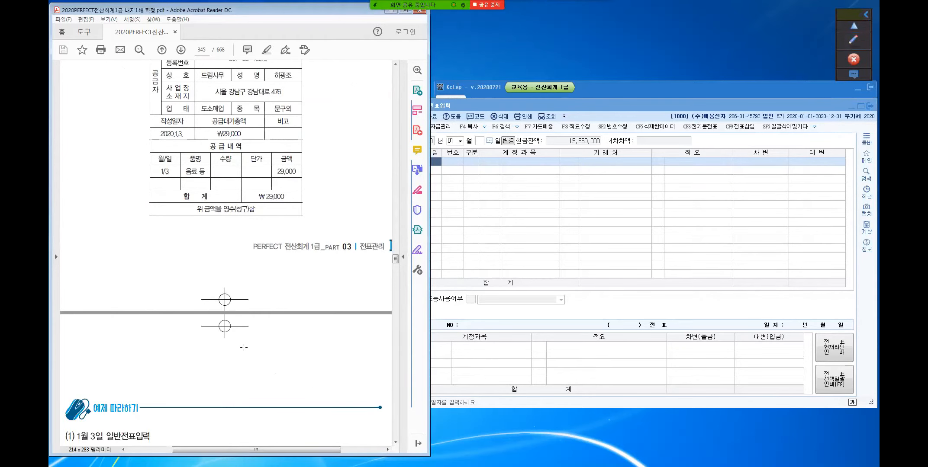
scroll(244, 348, down, 5)
scroll(205, 261, down, 2)
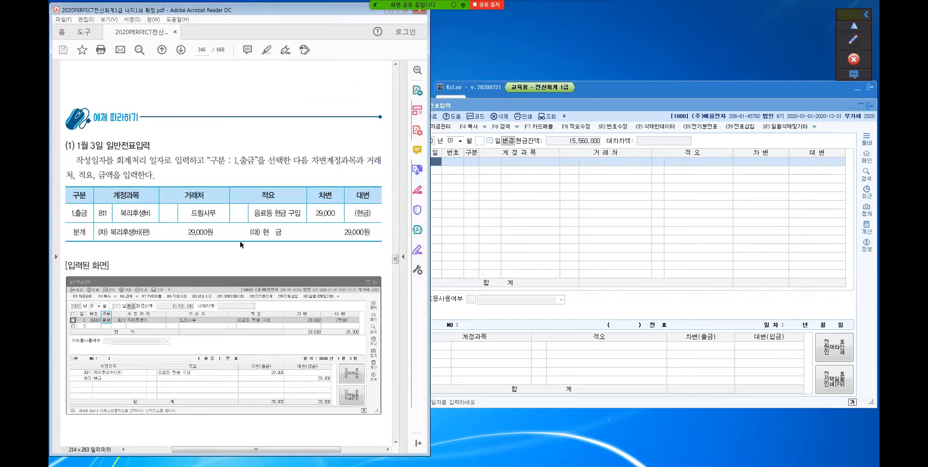
click(861, 46)
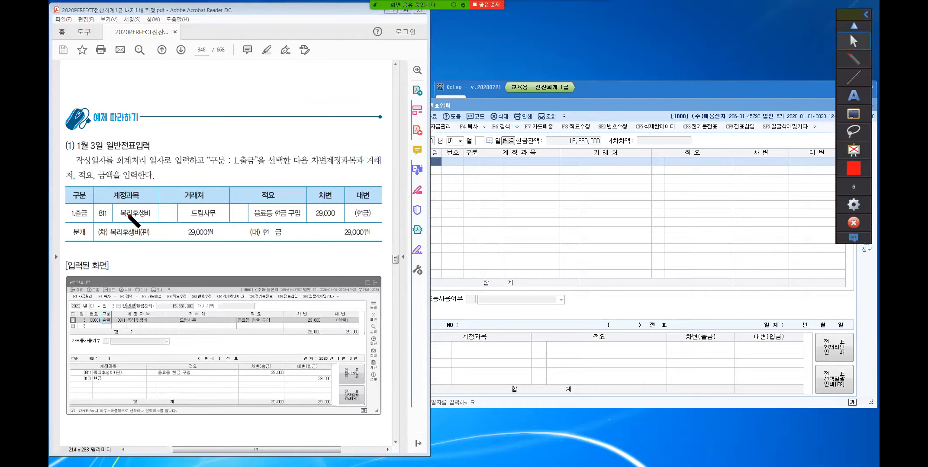
drag(94, 221, 154, 223)
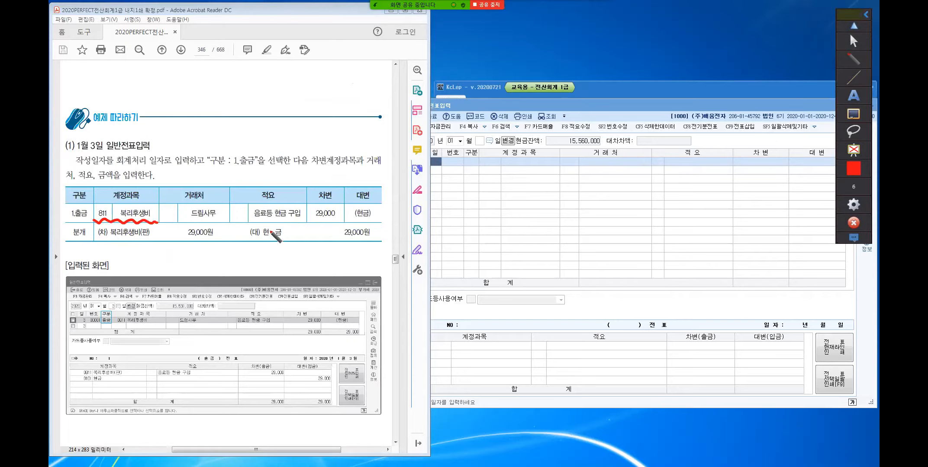
drag(245, 234, 163, 215)
drag(238, 226, 237, 239)
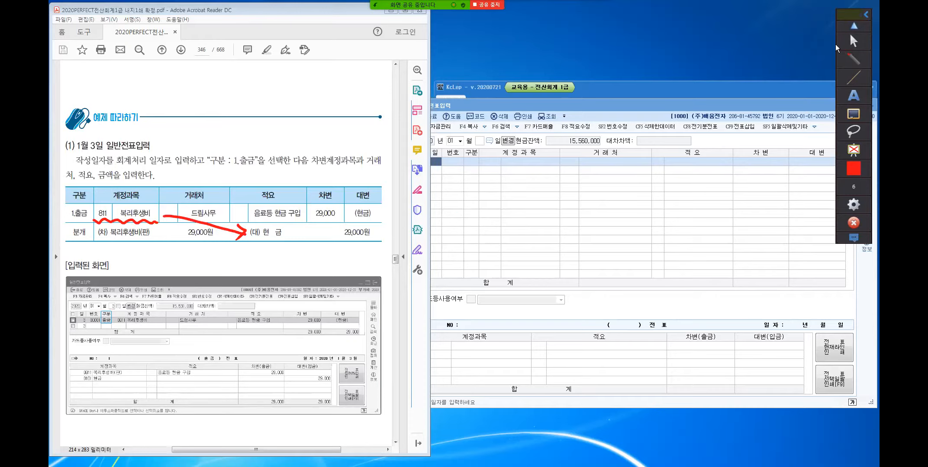
click(860, 45)
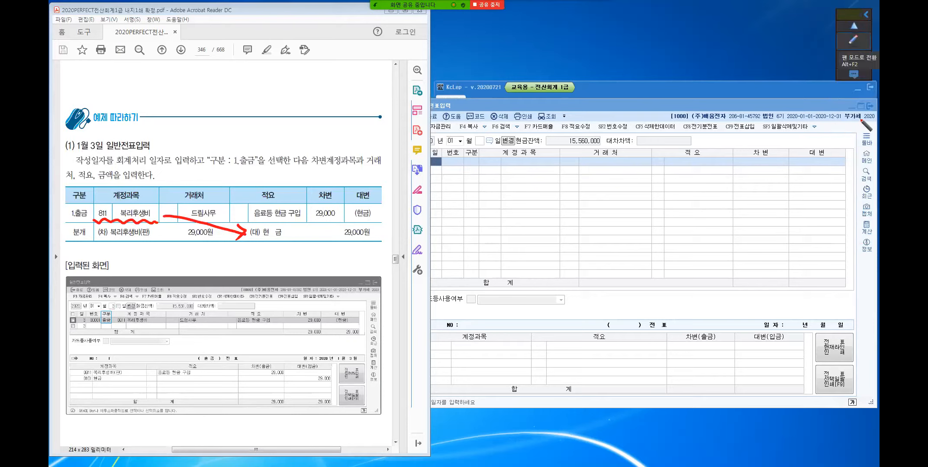
click(854, 43)
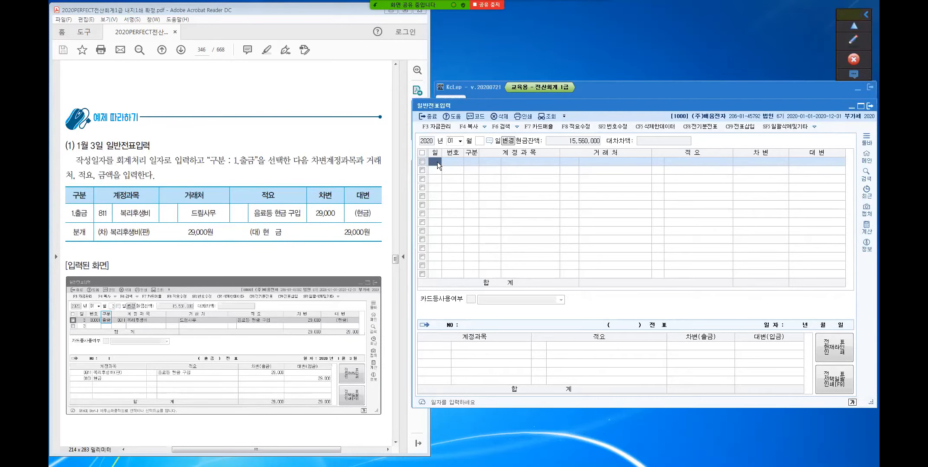
Step: Consult the January 3 receipt and start its voucher line in 일반전표입력 with day 3 and 구분 1.출금
click(209, 171)
scroll(210, 171, up, 2)
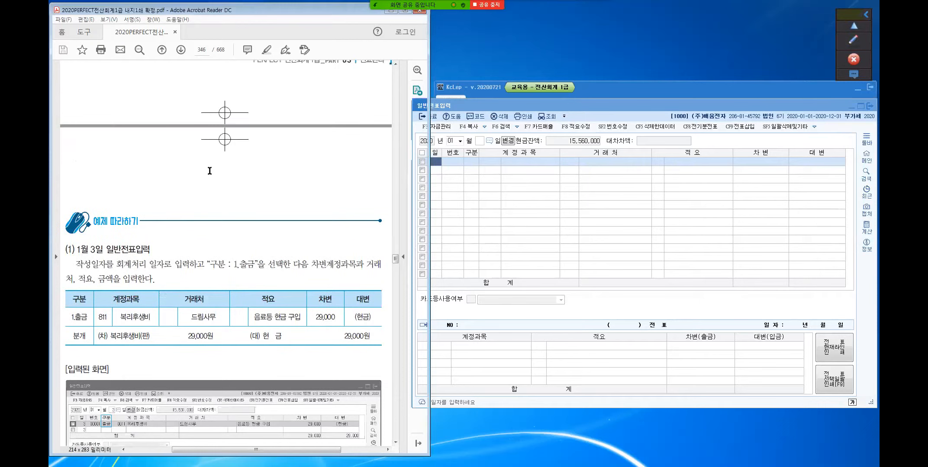
scroll(256, 175, up, 5)
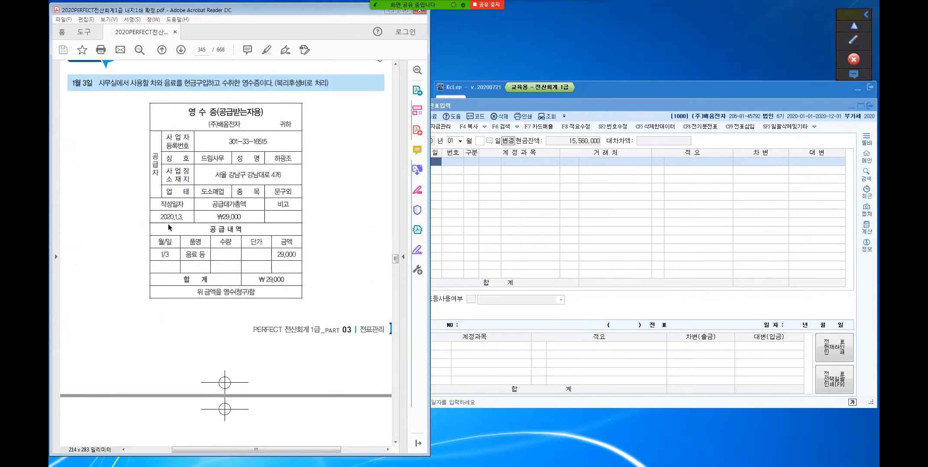
click(435, 161)
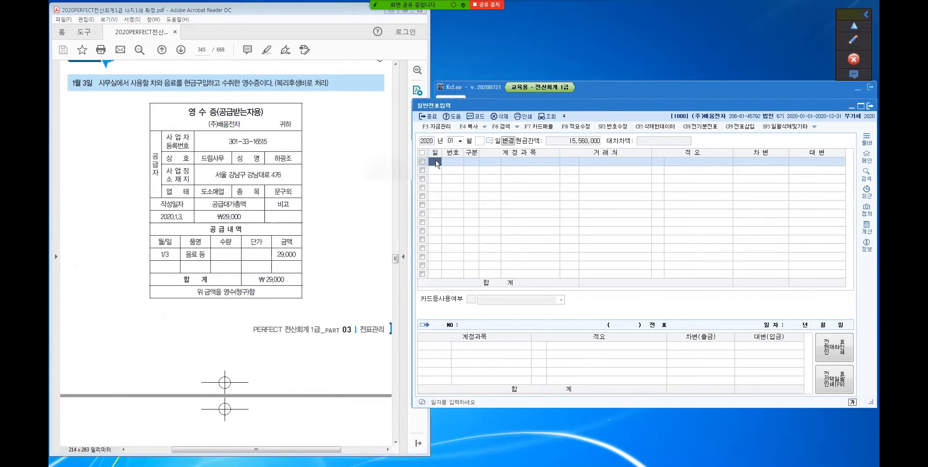
text(3)
key(Return)
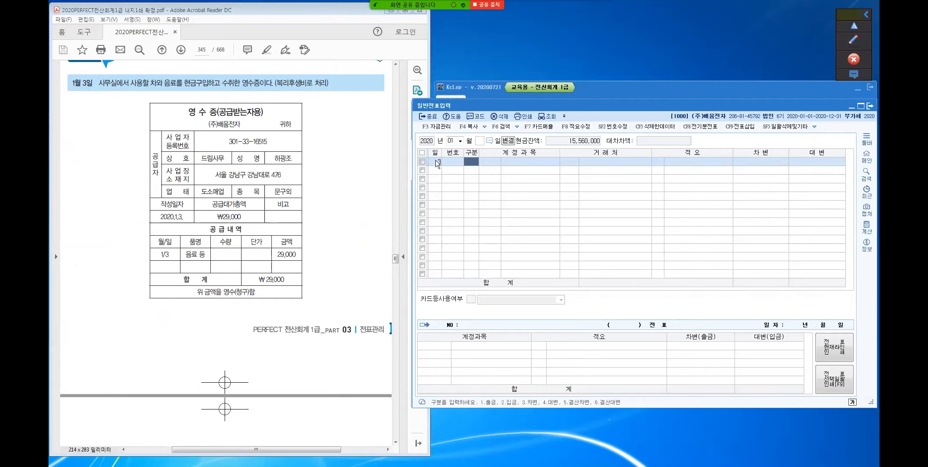
text(1)
key(Return)
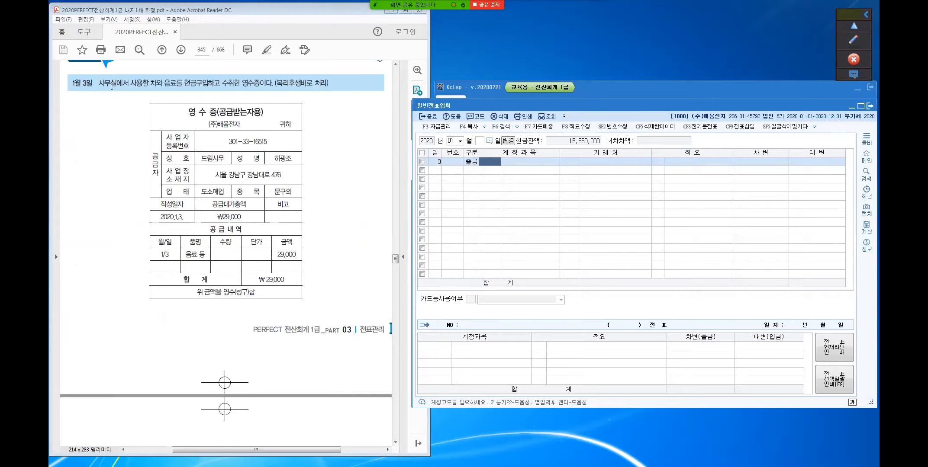
Step: Search the account codes for 복리 and assign 0811 복리후생비 (판매관리비) to the January 3 출금 line
key(ctrl)
text(복리)
key(Return)
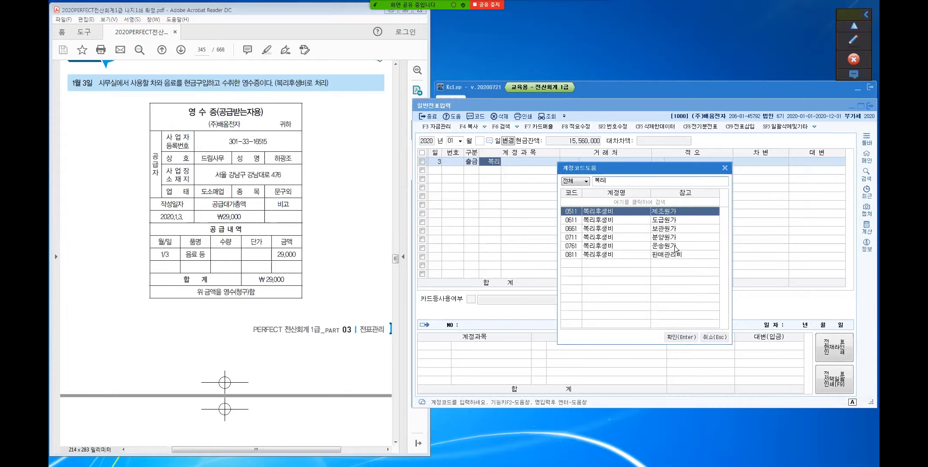
click(570, 255)
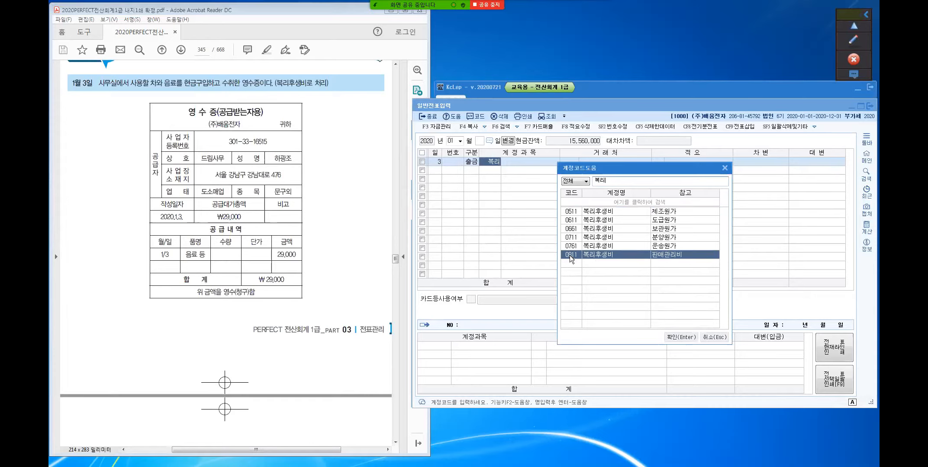
click(682, 337)
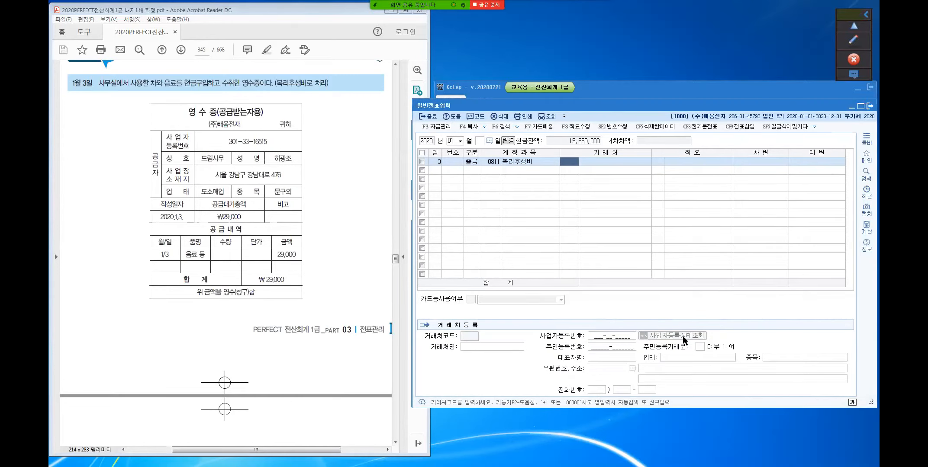
Step: Enter 드림사무 as the 거래처 name of the 출금 line, leaving its code blank
key(Return)
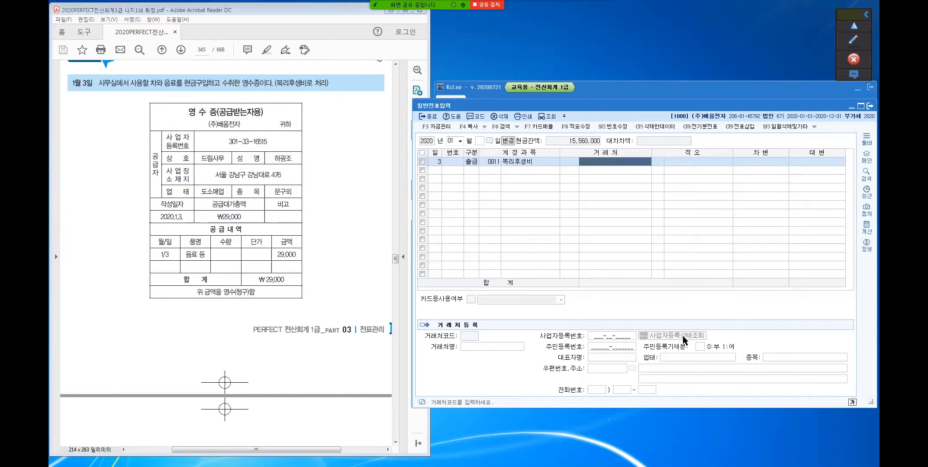
text(드림)
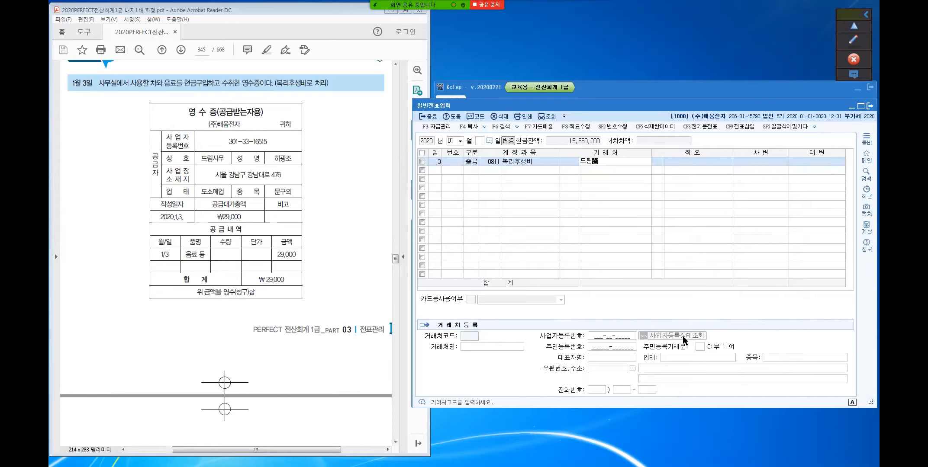
text(사무)
key(Return)
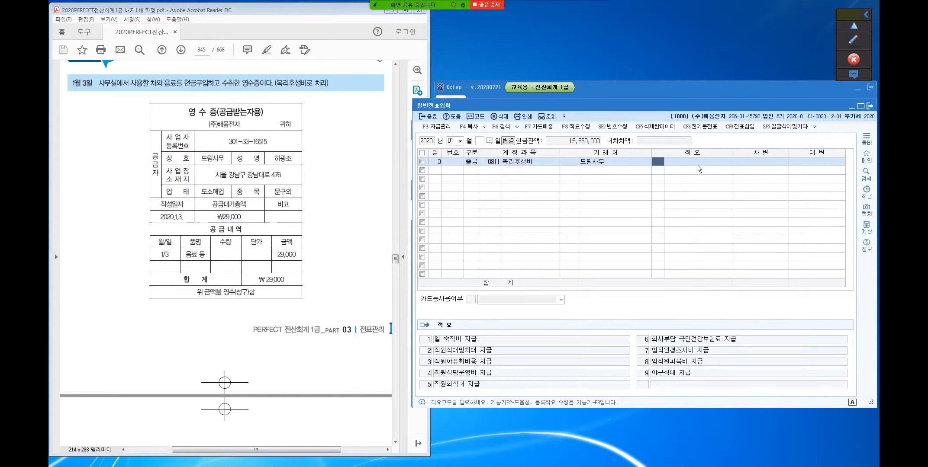
Step: Complete the 출금 line with 적요 음료등 현금구입 and 차변 29,000, and check its voucher entry
key(Return)
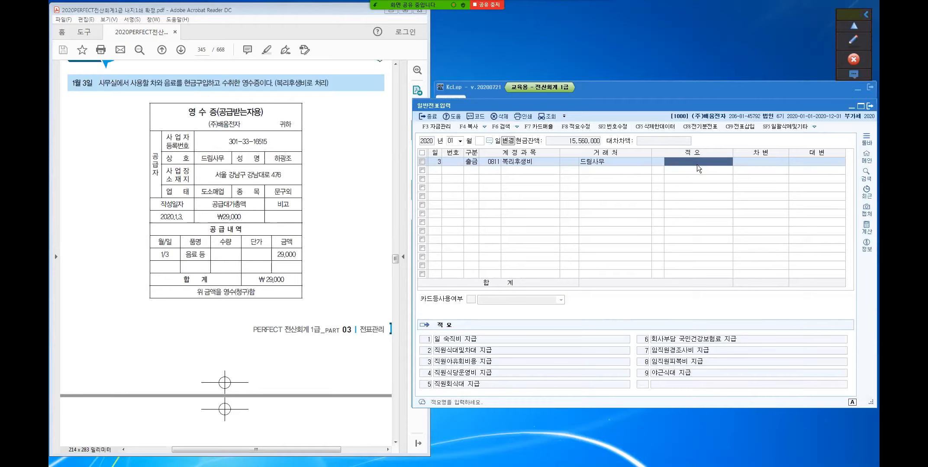
text(음료 등 현금구입)
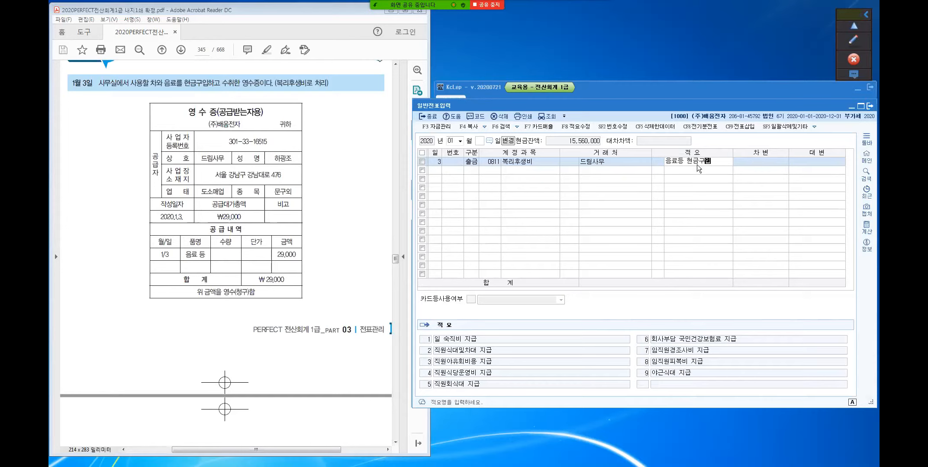
key(Return)
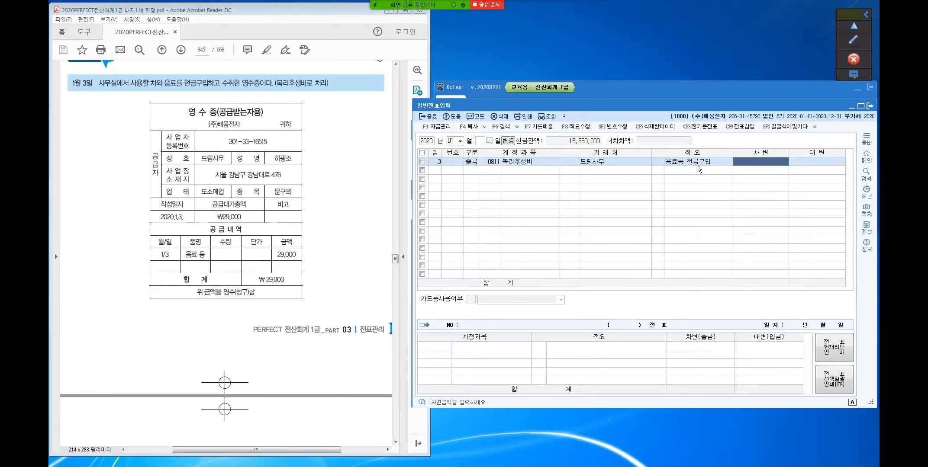
text(290000)
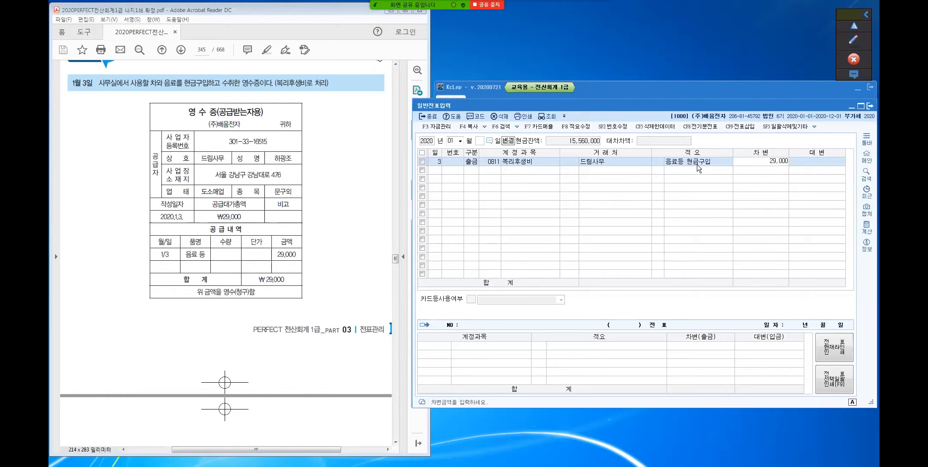
key(Return)
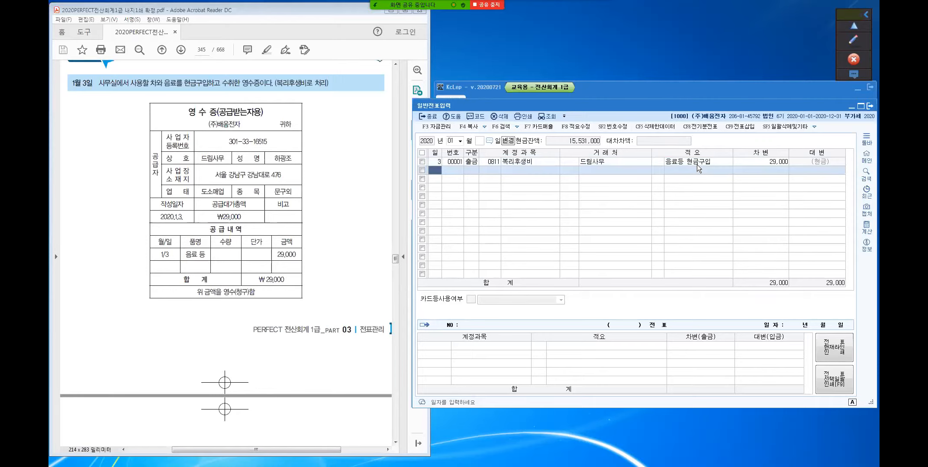
key(Up)
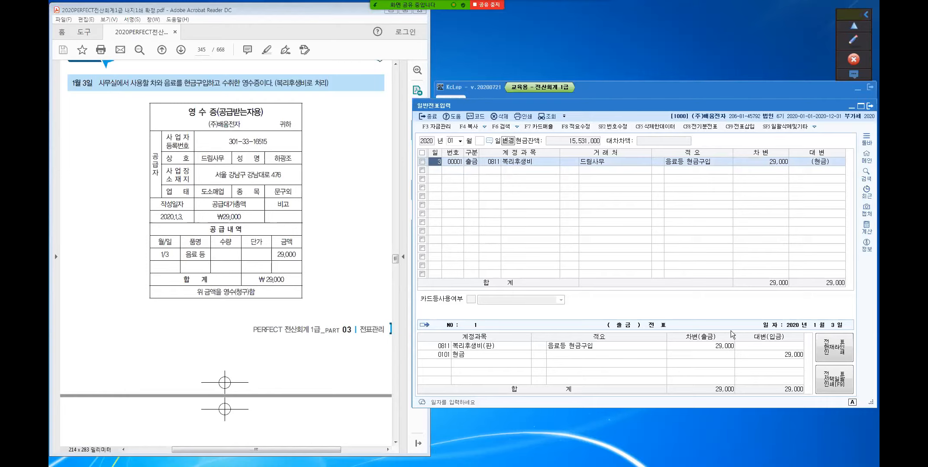
click(599, 378)
Step: Start a second voucher line with day 3, 구분 3.차변 and account 811 복리후생비
click(434, 170)
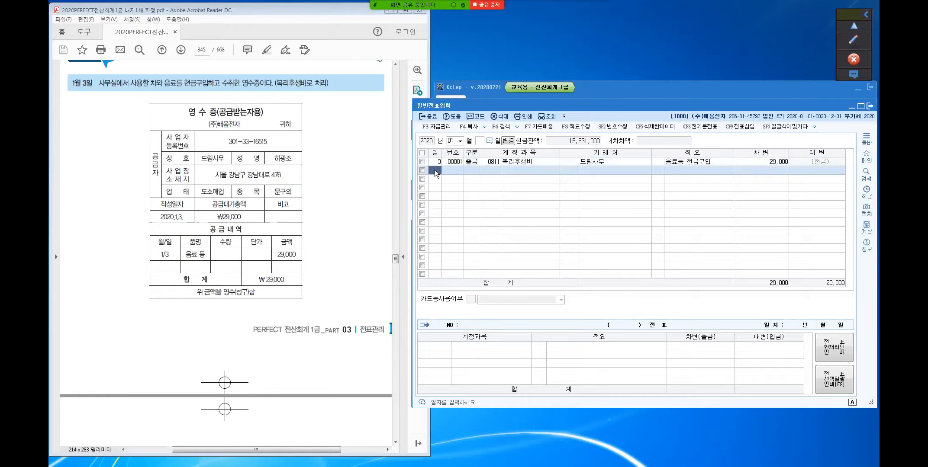
text(3)
key(Return)
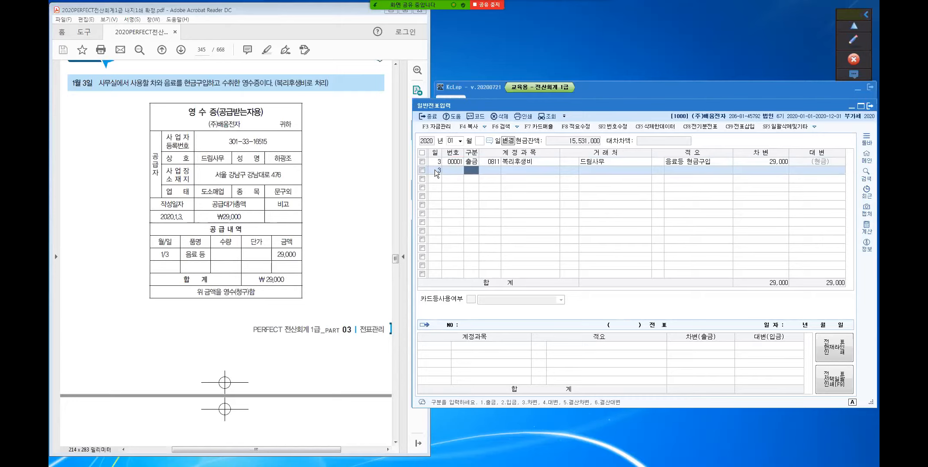
text(3)
key(Return)
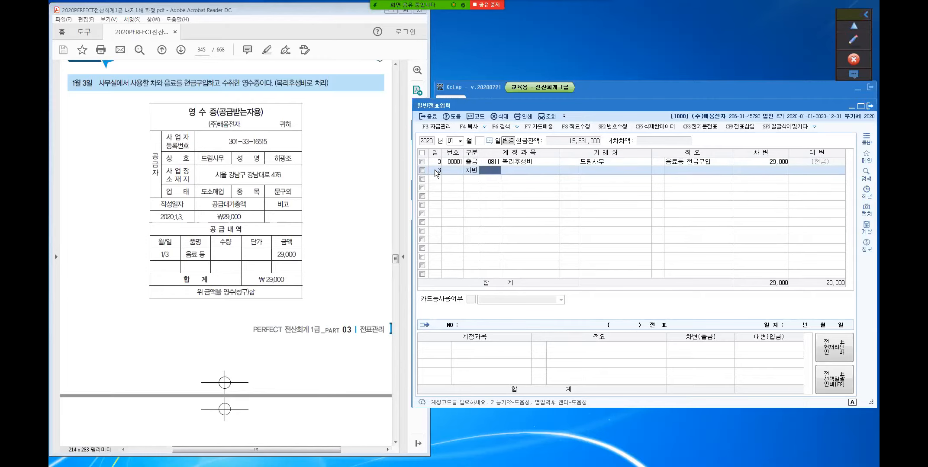
text(811)
key(Return)
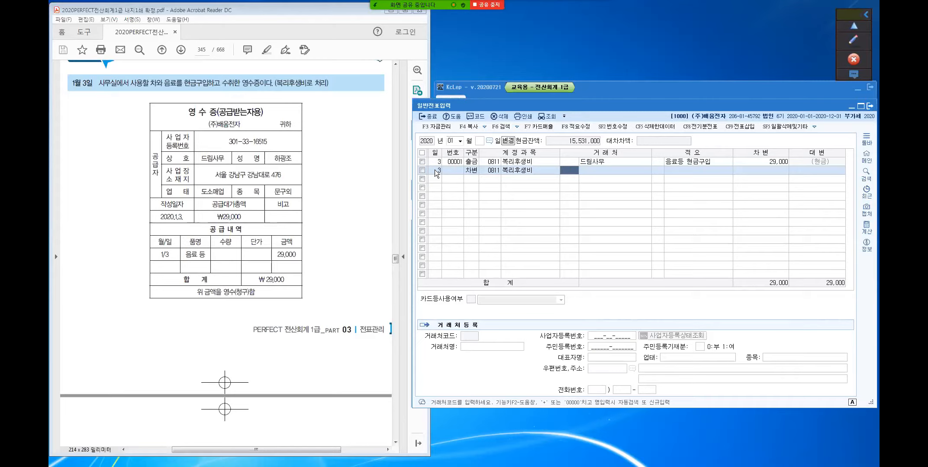
Step: Complete the 차변 line with 거래처 드림사무, 적요 음료등 현금구입 and the amount 29,000
key(Return)
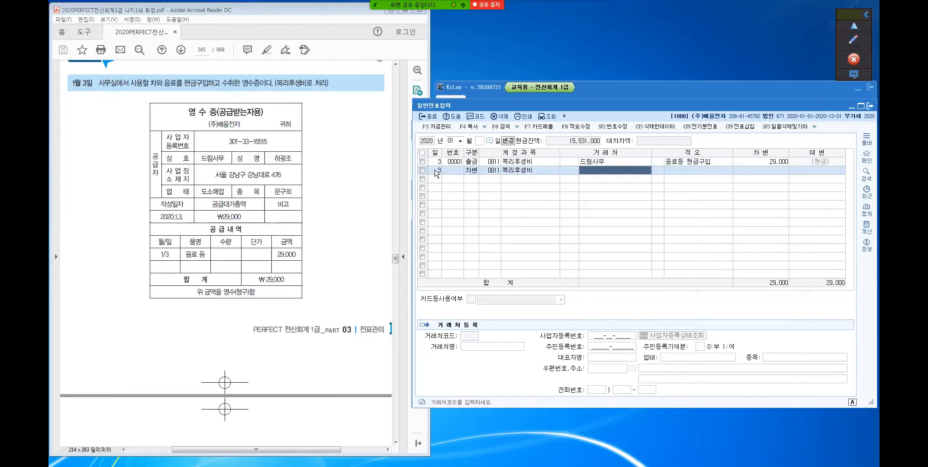
key(Return)
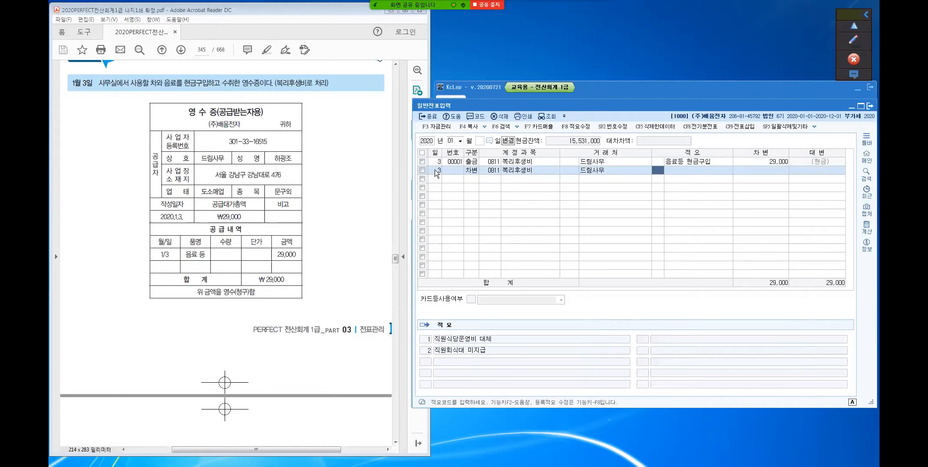
key(Return)
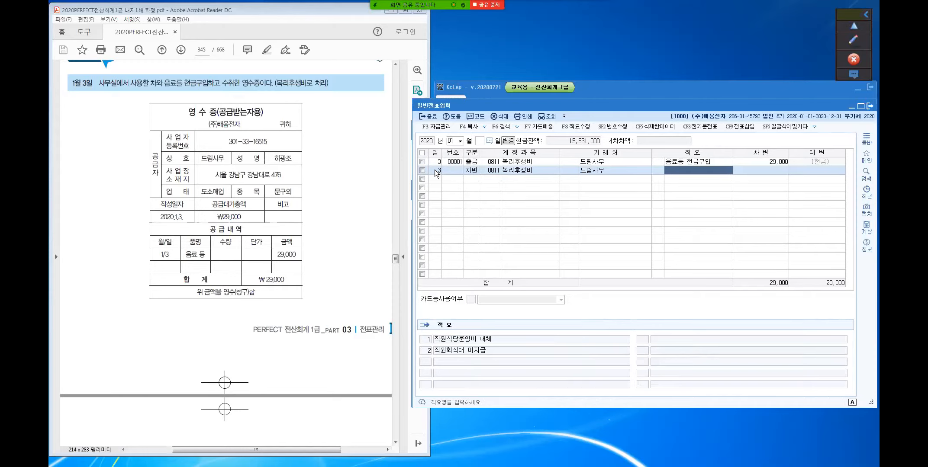
key(Return)
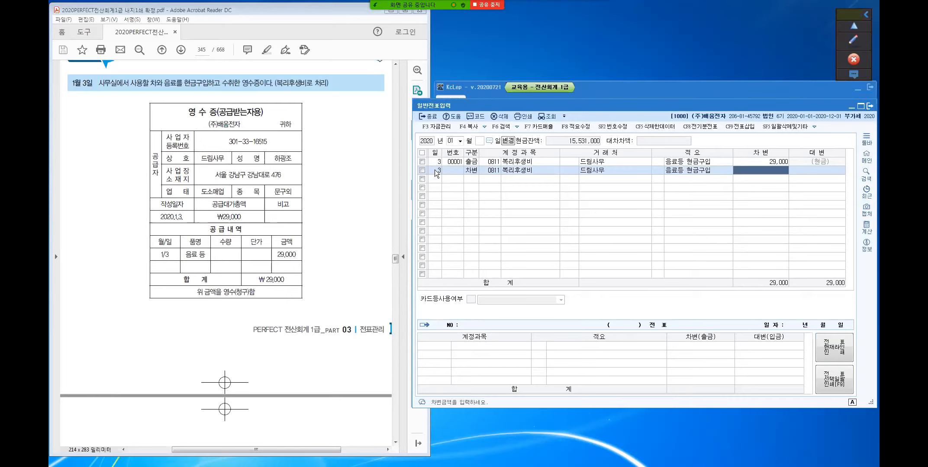
text(29,000)
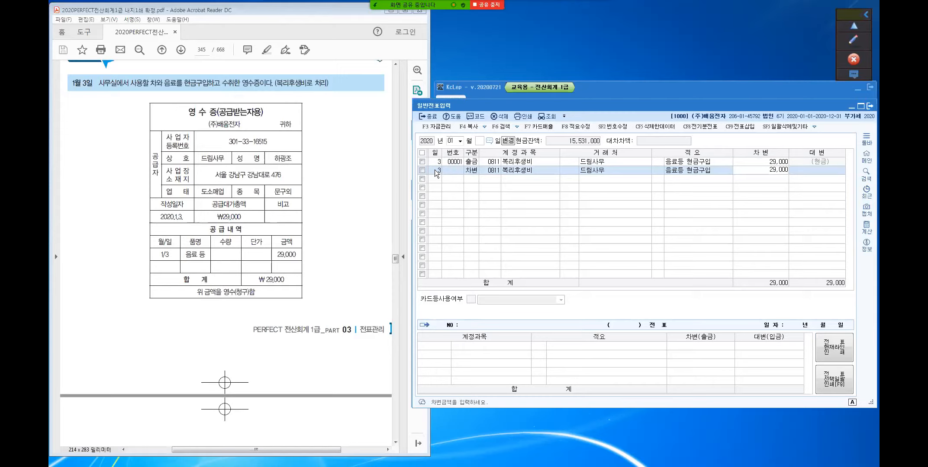
key(Return)
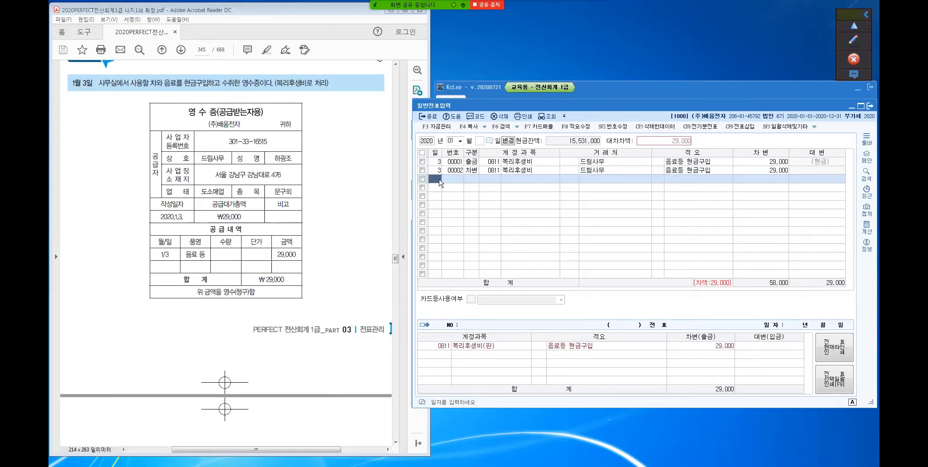
Step: Add the offsetting line with day 3, 구분 4.대변 and account 0101 현금
text(3)
key(Return)
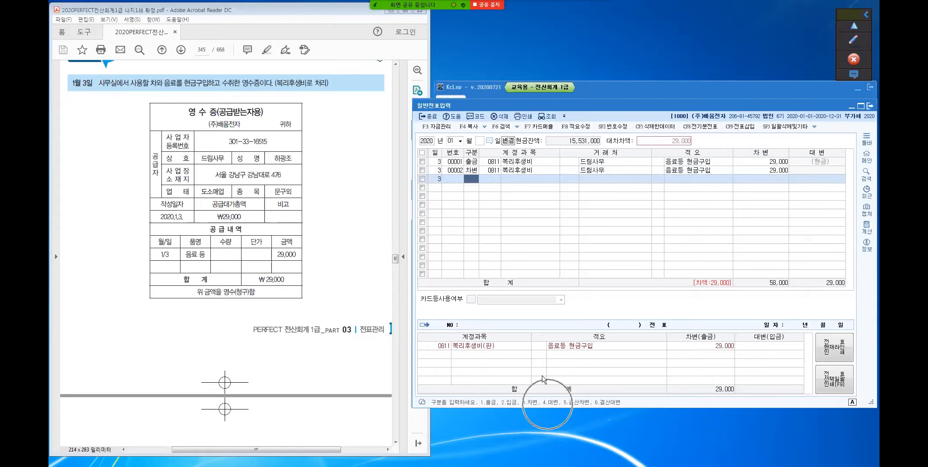
text(4)
key(Return)
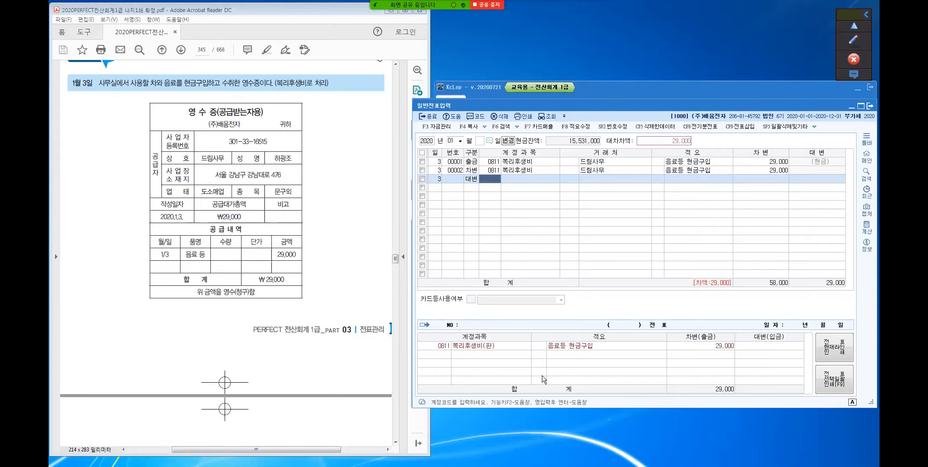
text(현금)
key(Return)
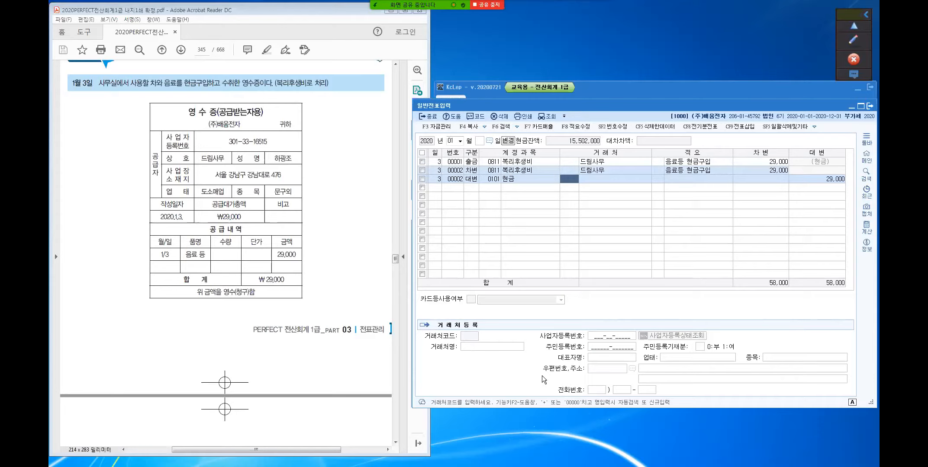
Step: Carry 거래처 드림사무 and 적요 음료등 현금구입 over to the 대변 현금 line
key(Return)
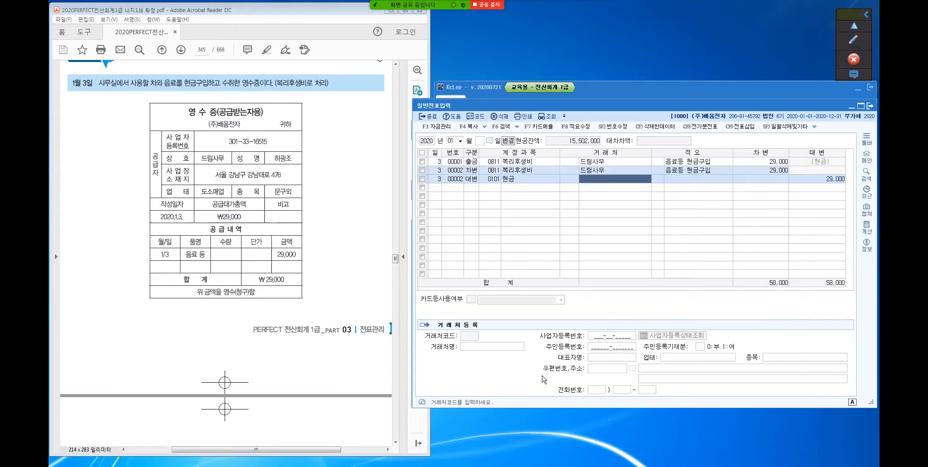
key(Return)
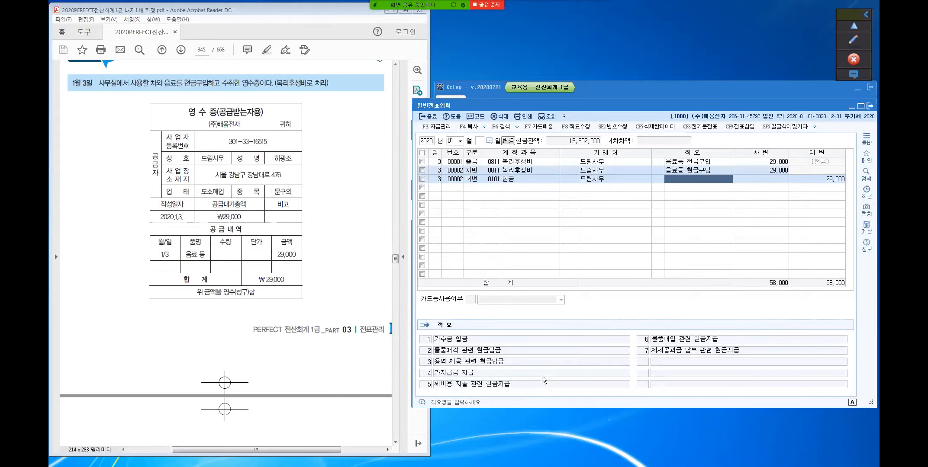
key(Return)
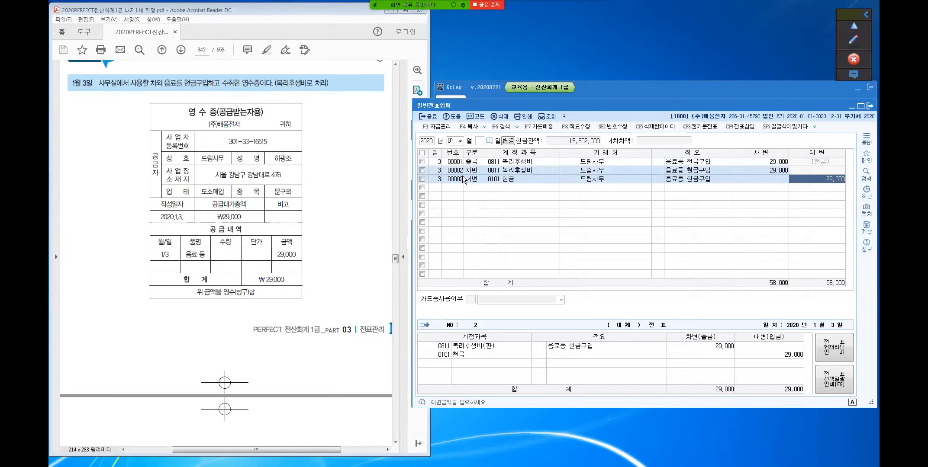
Step: Compare the 출금 voucher 00001 with the 대체 voucher 00002 in the voucher preview
click(435, 162)
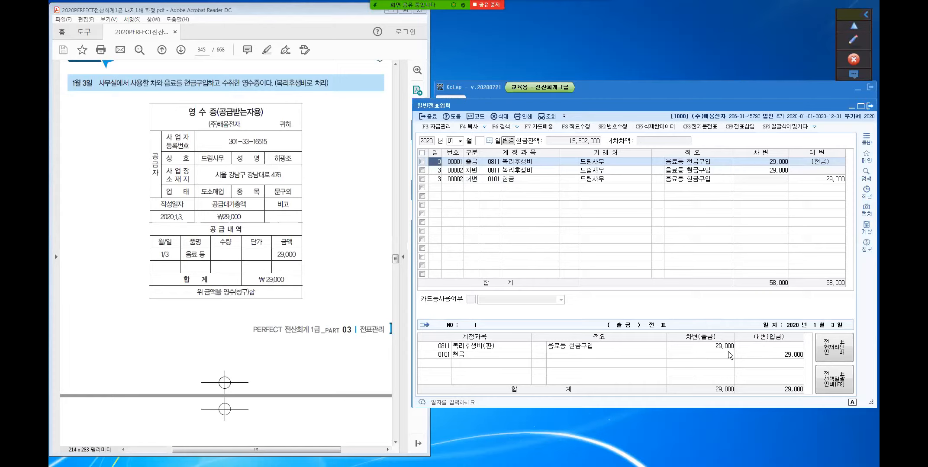
click(441, 170)
click(469, 157)
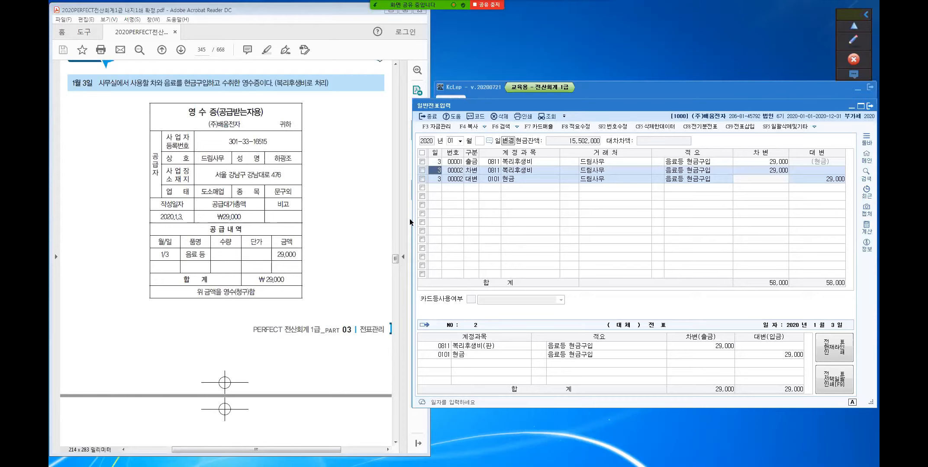
Step: Mark the 차변 and 대변 lines of voucher 00002 and compare their 번호 with the 출금 line's
click(424, 171)
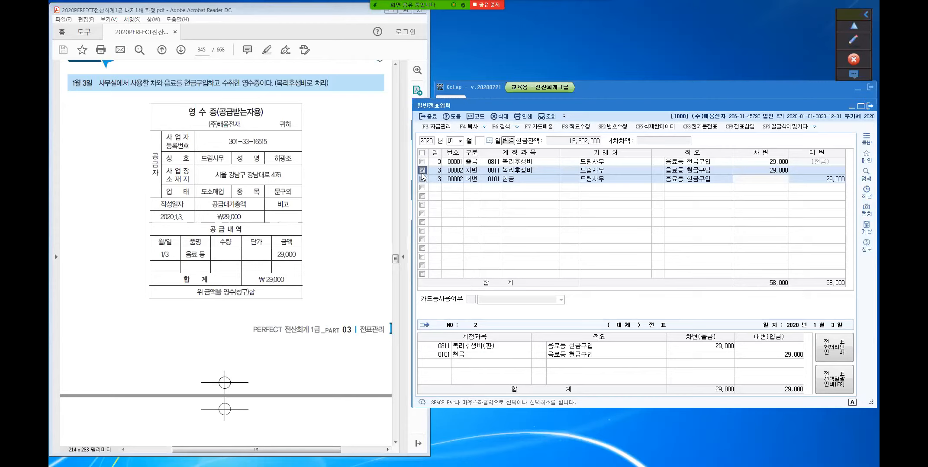
click(423, 183)
click(459, 156)
click(457, 164)
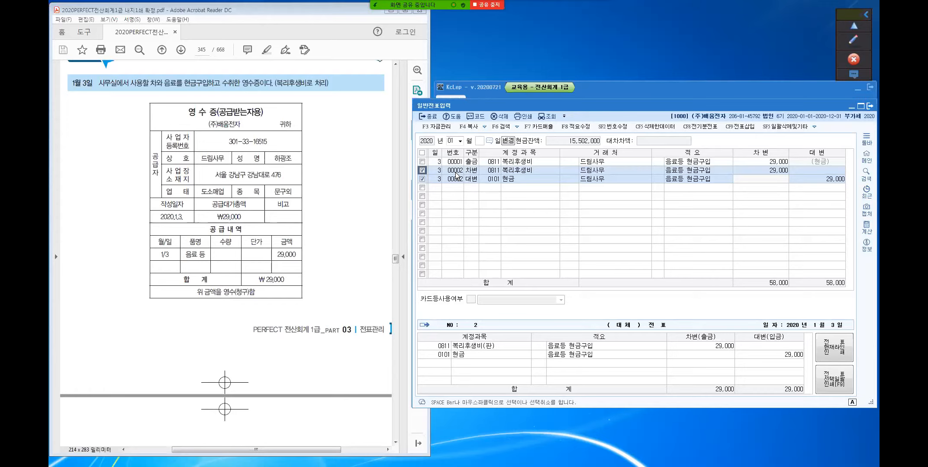
Step: Turn on 번호수정 and set the 번호 of the 차변 복리후생비 line to 00003
click(617, 131)
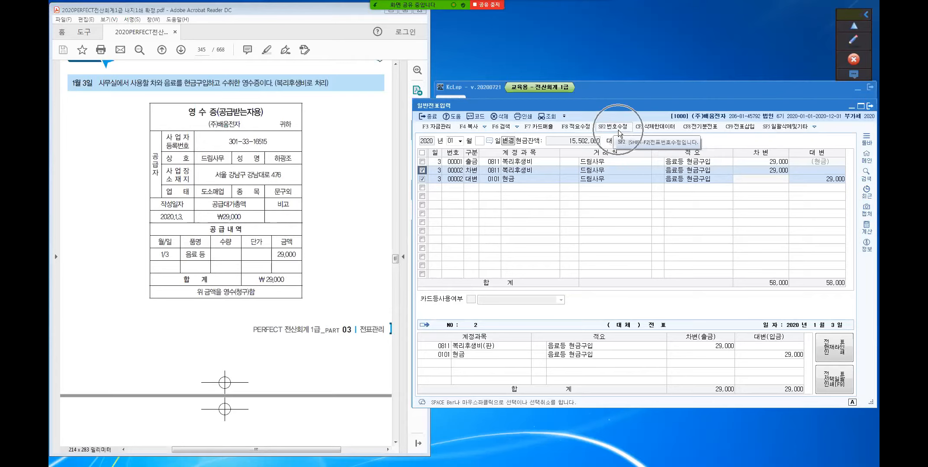
click(620, 132)
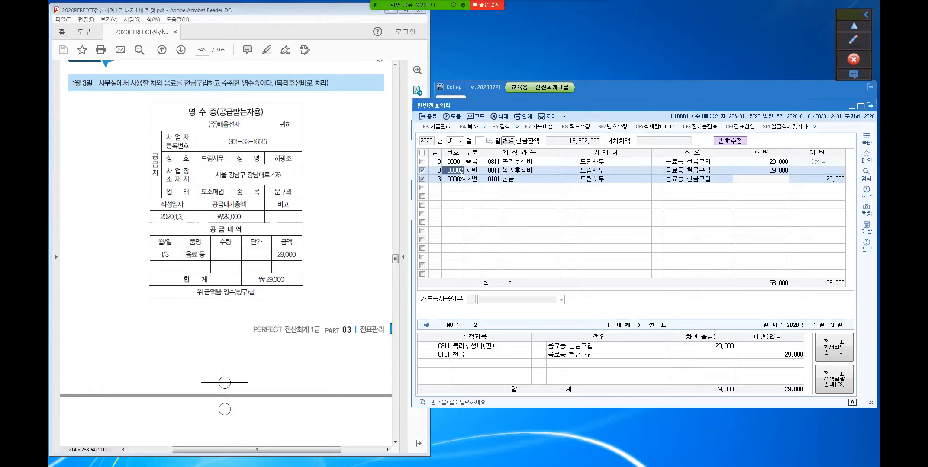
text(00003)
key(Return)
click(453, 174)
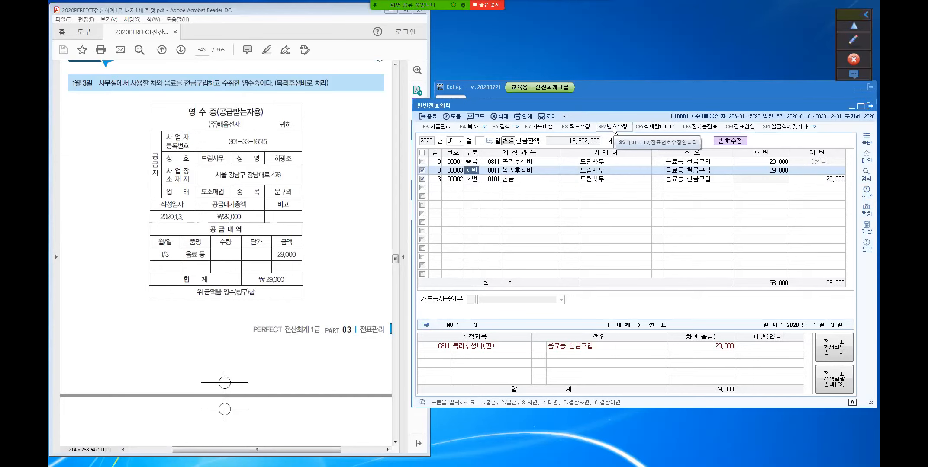
Step: Turn off 번호수정 and delete the two marked January 3 lines, 차변 복리후생비 and 대변 현금
click(613, 129)
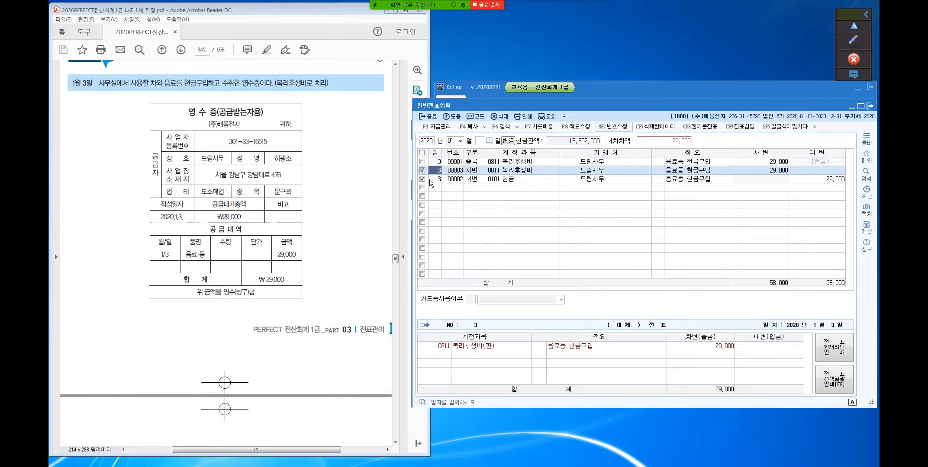
click(502, 116)
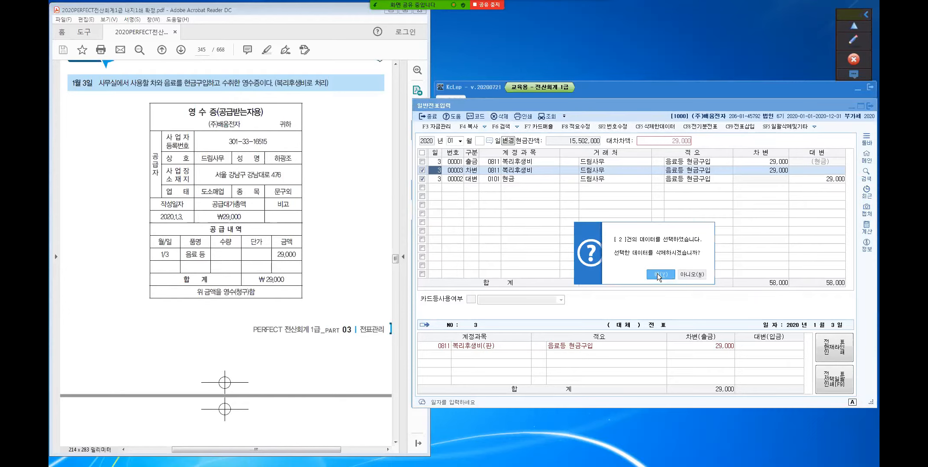
click(657, 275)
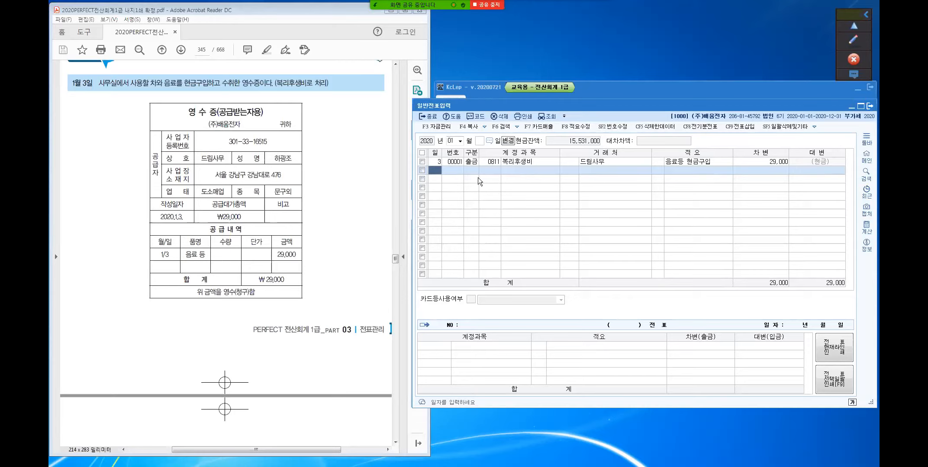
Step: In the textbook's 입금거래 입력하기 section, highlight the 차변 현금 entry and the phrase 차변에 “현금” 계정과목만 기재된다
click(334, 187)
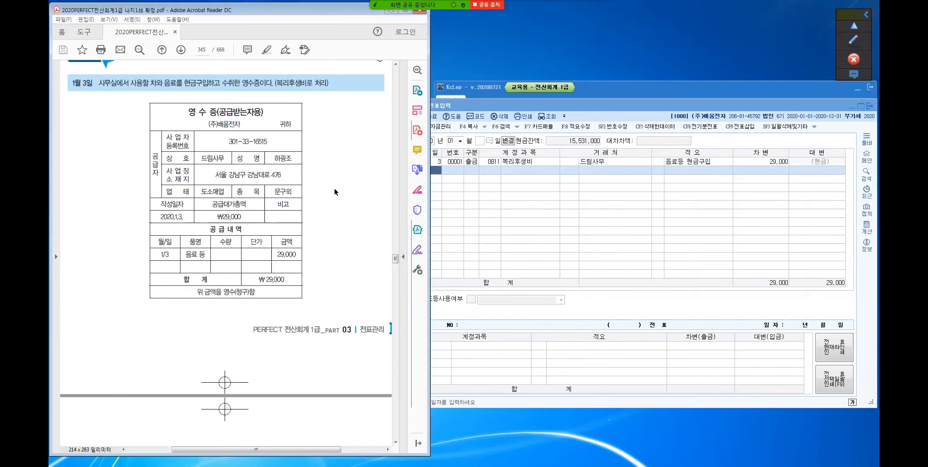
scroll(334, 189, down, 5)
scroll(334, 188, down, 6)
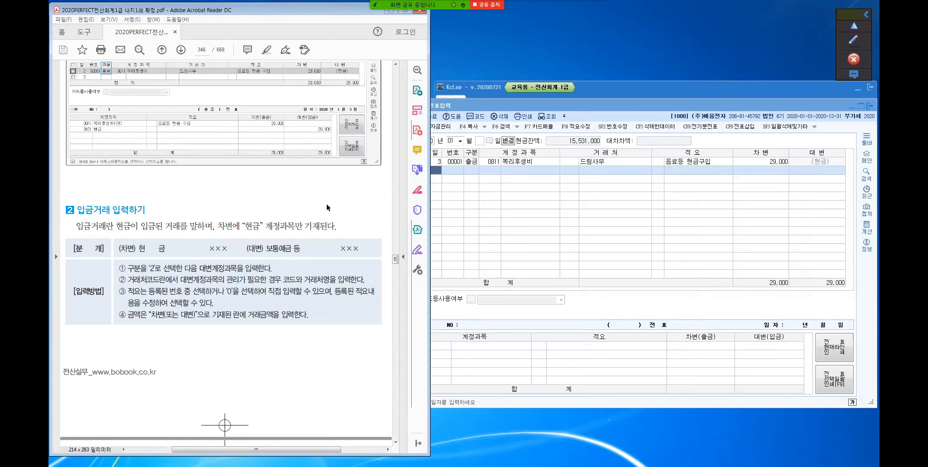
click(267, 49)
drag(148, 249, 168, 249)
drag(219, 226, 243, 226)
drag(311, 225, 319, 232)
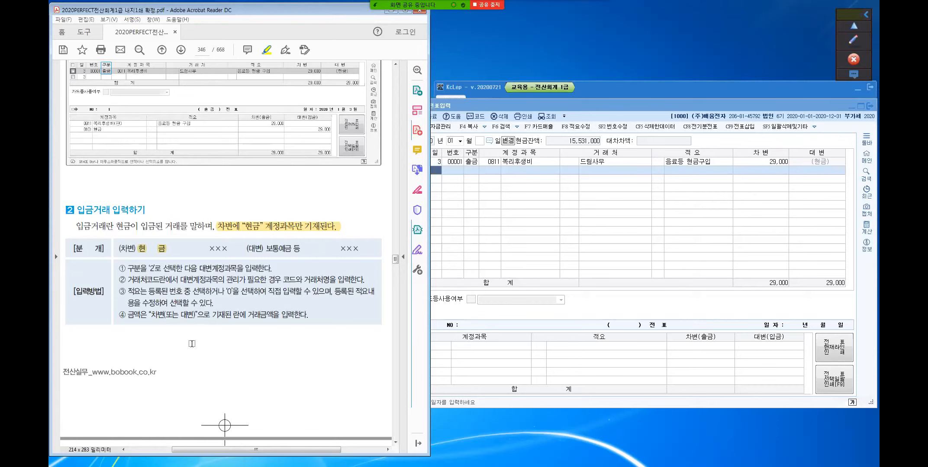
Step: In the January 5 example, highlight 나라은행 보통예금에서 인출, the word 현금 and the transaction date 20200105
scroll(192, 344, down, 2)
scroll(191, 344, down, 5)
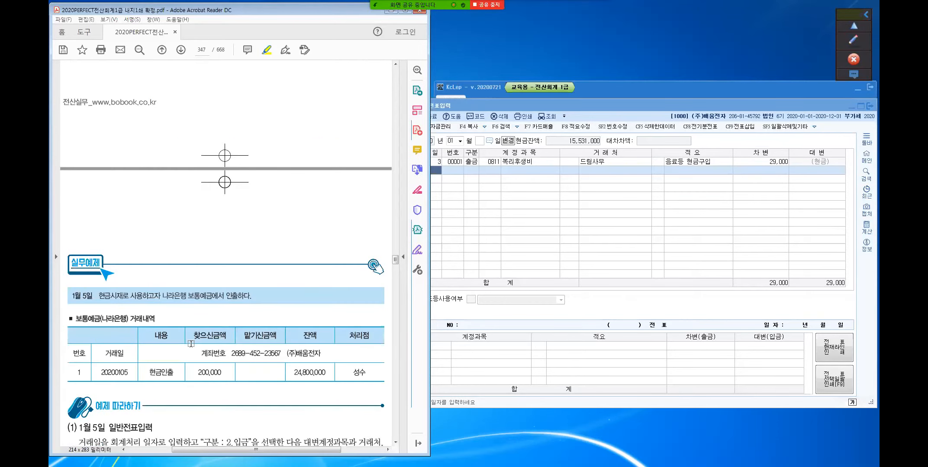
scroll(191, 344, down, 4)
scroll(191, 344, down, 2)
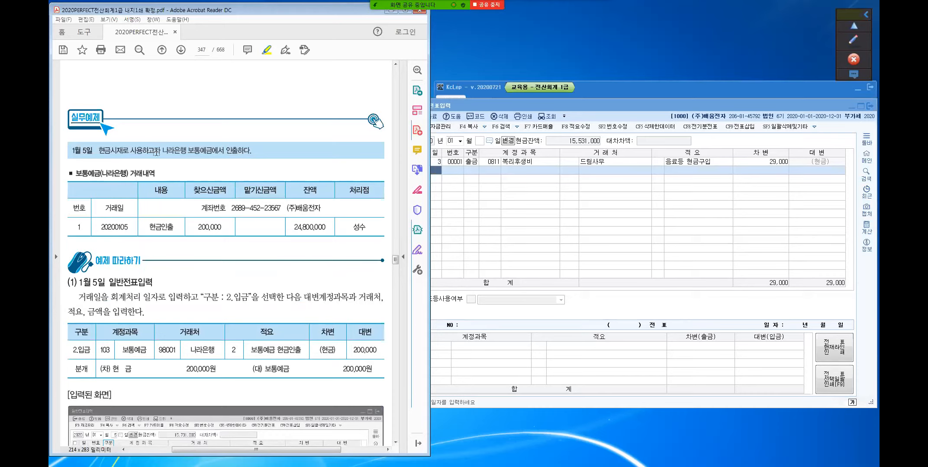
drag(162, 150, 238, 150)
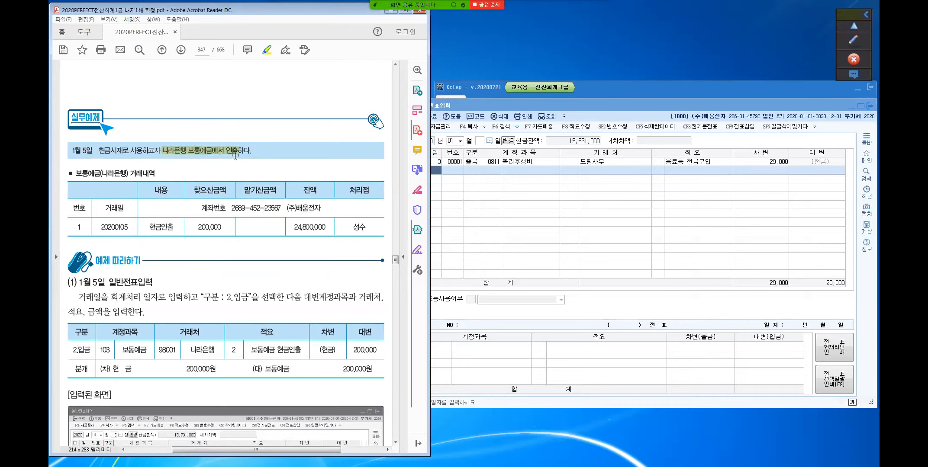
drag(99, 150, 105, 151)
double_click(126, 228)
key(ctrl)
Step: Handwrite (차) 현금 above the January 5 example with the annotation pen
click(854, 41)
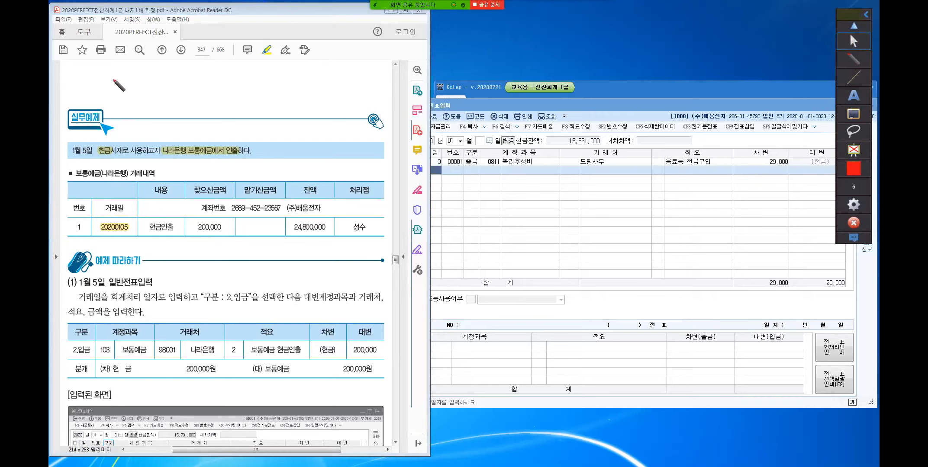
drag(114, 79, 118, 99)
mouse_move(123, 92)
mouse_down()
mouse_move(129, 99)
mouse_move(124, 85)
mouse_move(132, 106)
mouse_up()
drag(131, 96, 135, 96)
mouse_move(136, 84)
mouse_down()
mouse_move(137, 104)
mouse_move(150, 86)
mouse_up()
drag(143, 92, 161, 90)
mouse_move(163, 82)
mouse_down()
mouse_move(165, 102)
mouse_move(172, 87)
mouse_up()
drag(158, 91, 175, 91)
drag(162, 96, 162, 103)
drag(163, 95, 174, 102)
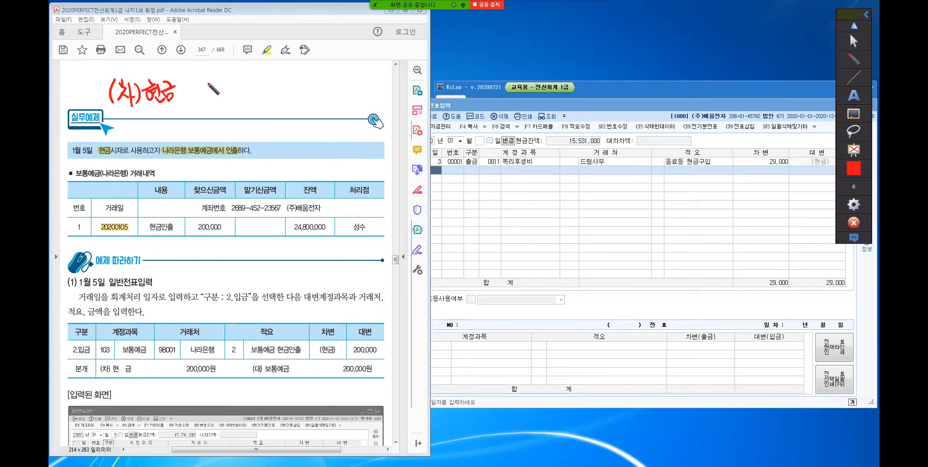
Step: Handwrite the credit side (대) 보통예금 beside the debit note above the January 5 example
mouse_move(219, 77)
mouse_down()
mouse_move(217, 97)
mouse_move(228, 93)
mouse_up()
drag(233, 78, 232, 96)
drag(237, 77, 238, 97)
mouse_move(243, 78)
mouse_down()
mouse_move(243, 97)
mouse_move(257, 86)
mouse_up()
drag(264, 74, 264, 85)
mouse_move(257, 83)
mouse_down()
mouse_move(260, 96)
mouse_move(272, 96)
mouse_up()
drag(272, 79, 282, 98)
mouse_move(288, 75)
mouse_down()
mouse_move(288, 100)
mouse_move(302, 83)
mouse_up()
drag(286, 90, 305, 89)
mouse_move(291, 94)
mouse_down()
mouse_move(303, 101)
mouse_move(270, 115)
mouse_move(288, 111)
mouse_up()
drag(273, 114, 286, 113)
drag(276, 120, 289, 124)
drag(283, 129, 287, 134)
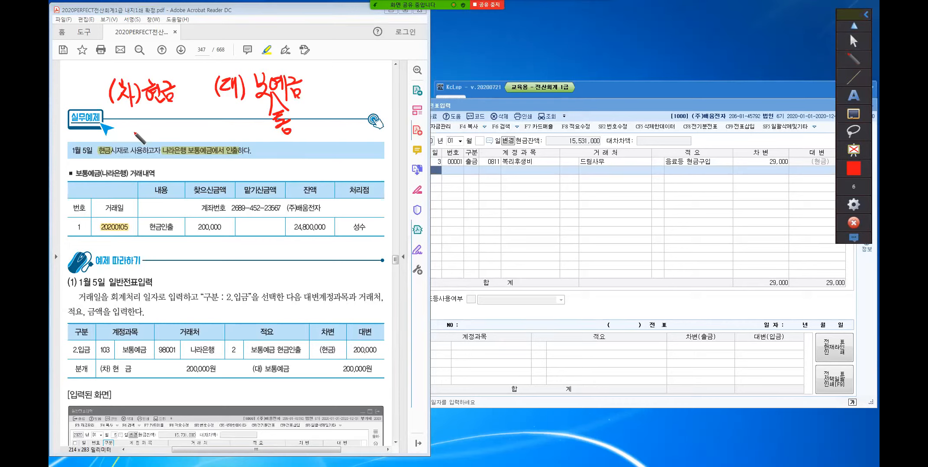
Step: Handwrite 자동생성 under the debit note and a circled 반대 under the credit note, and leave annotation mode
mouse_move(135, 127)
mouse_down()
mouse_move(153, 138)
mouse_move(160, 128)
mouse_move(177, 142)
mouse_move(174, 131)
mouse_up()
drag(180, 126, 186, 124)
drag(186, 117, 188, 130)
drag(182, 132, 190, 137)
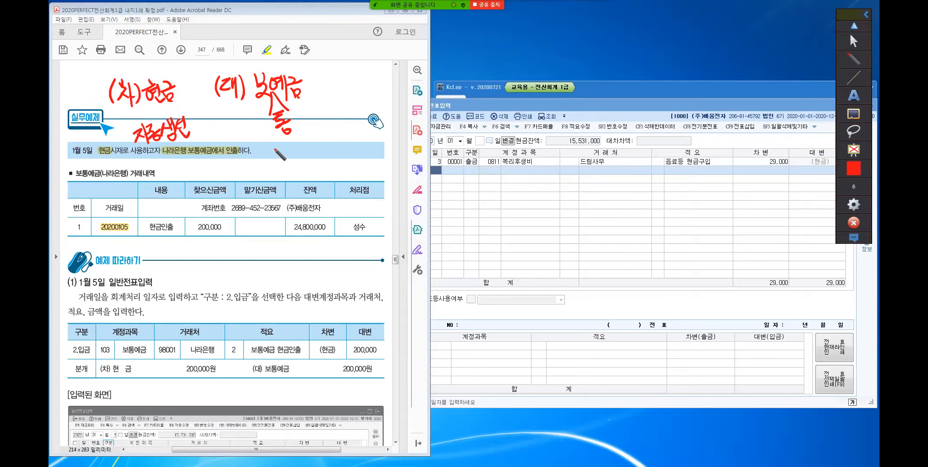
drag(280, 145, 284, 156)
drag(287, 142, 287, 154)
mouse_move(293, 141)
mouse_down()
mouse_move(299, 158)
mouse_move(308, 154)
mouse_up()
drag(310, 142, 311, 155)
mouse_move(315, 138)
mouse_down()
mouse_move(317, 157)
mouse_move(299, 158)
mouse_up()
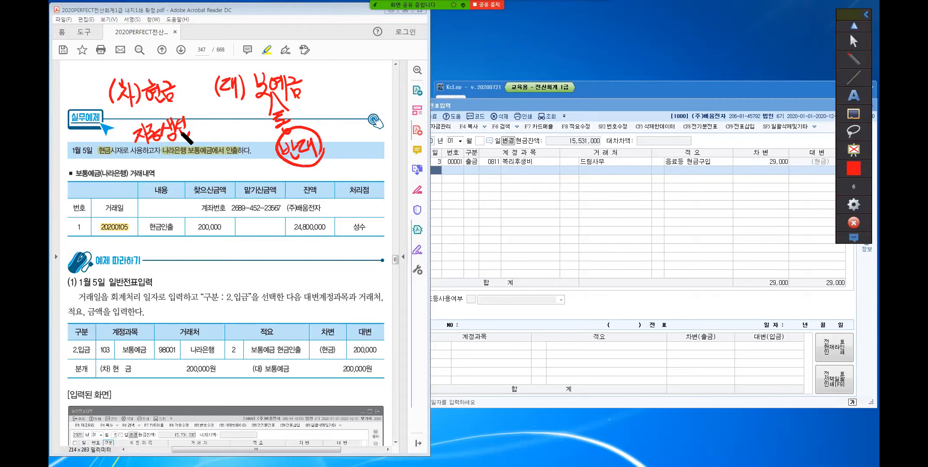
drag(184, 126, 190, 134)
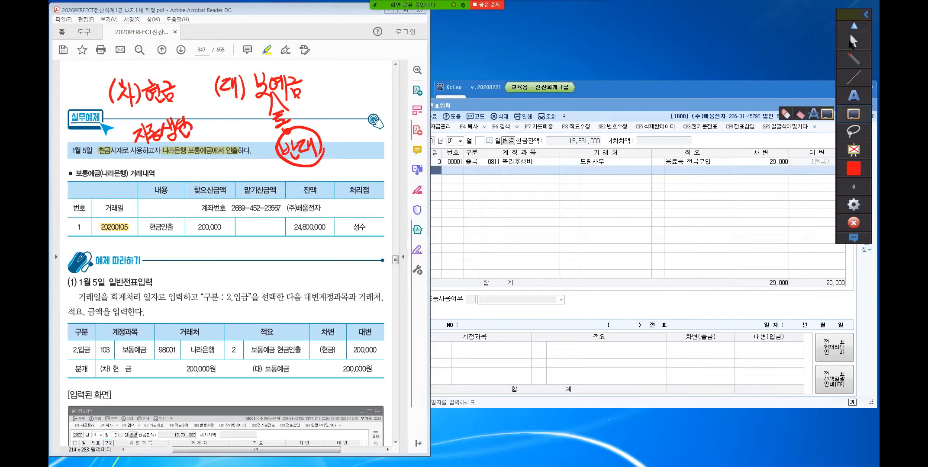
click(851, 40)
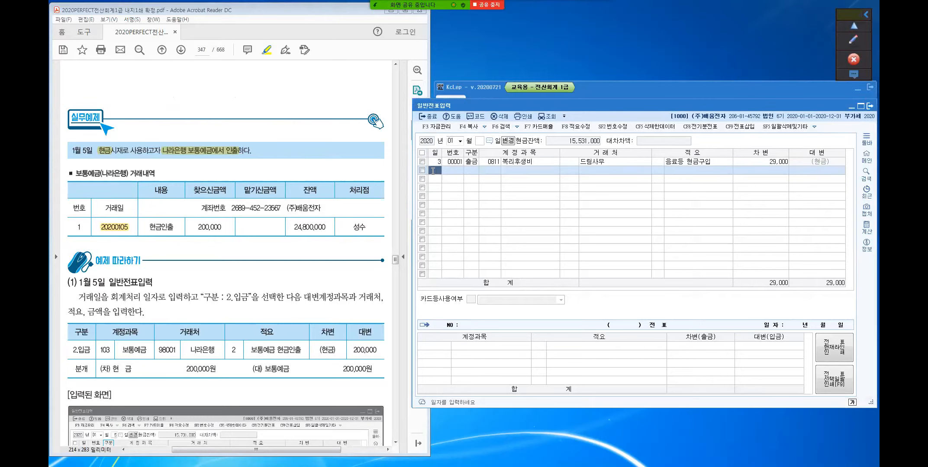
Step: Start a January 5 line in 일반전표입력 with 구분 입금 and account 0103 보통예금
key(Return)
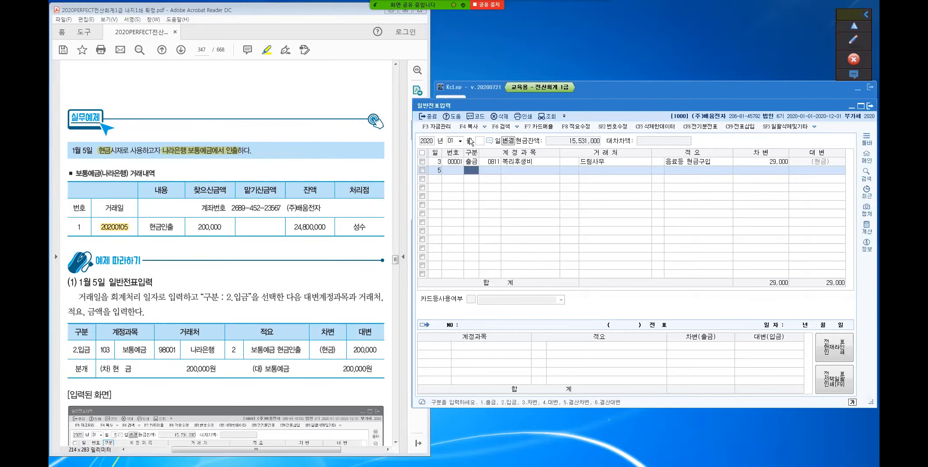
text(2)
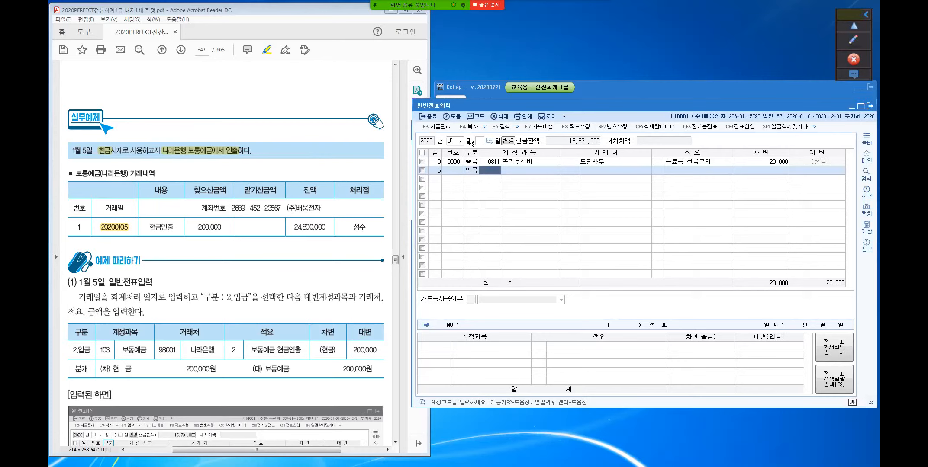
text(보토ㅇ)
key(Return)
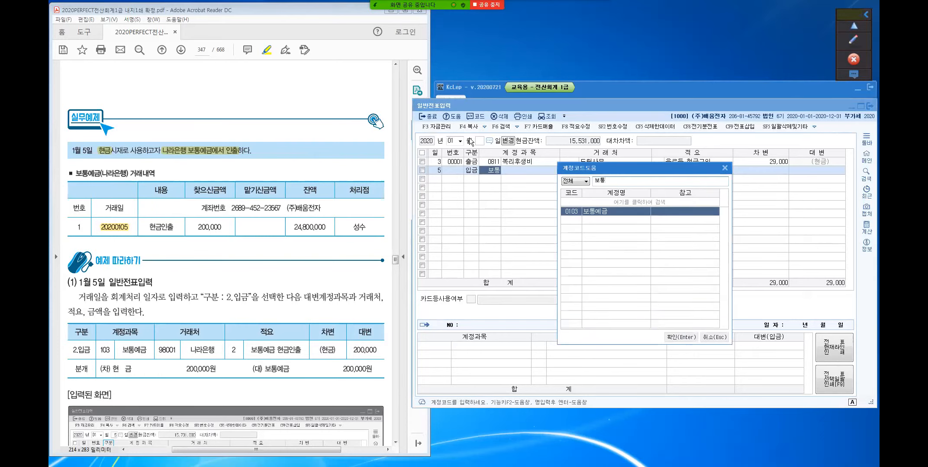
key(Return)
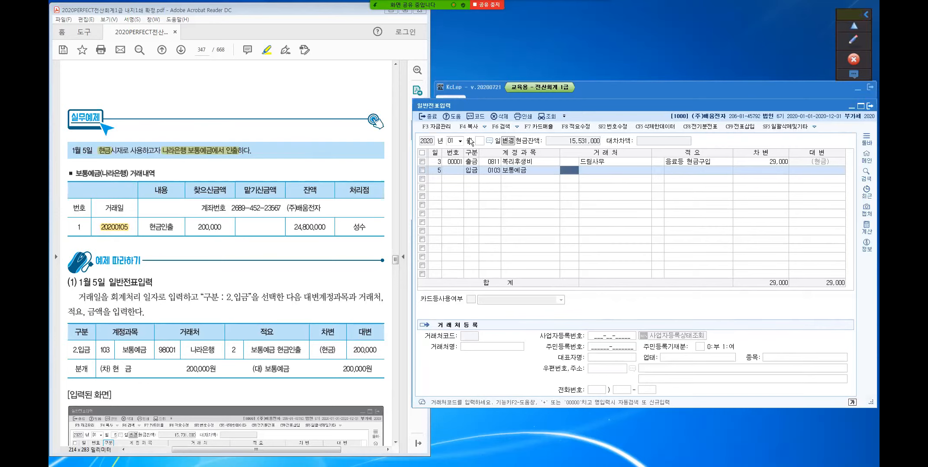
Step: Assign 거래처 98001 나라은행 to the January 5 입금 line
text(나라)
key(Return)
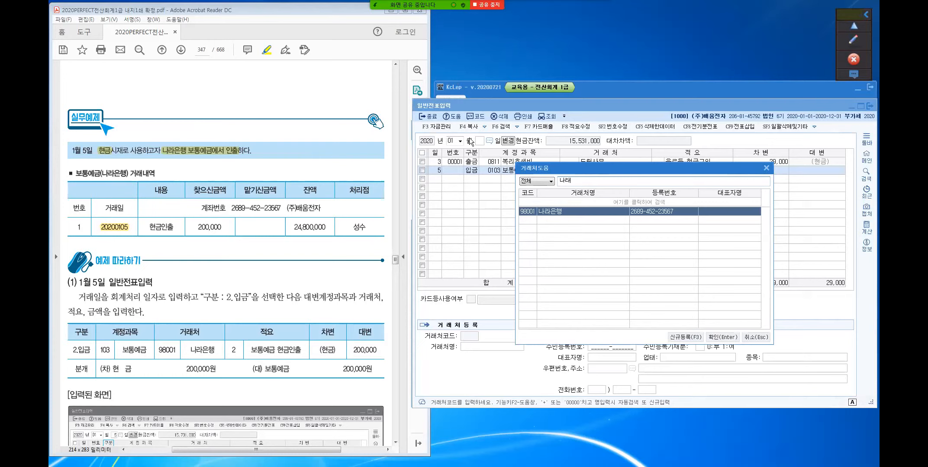
key(BackSpace)
text(라)
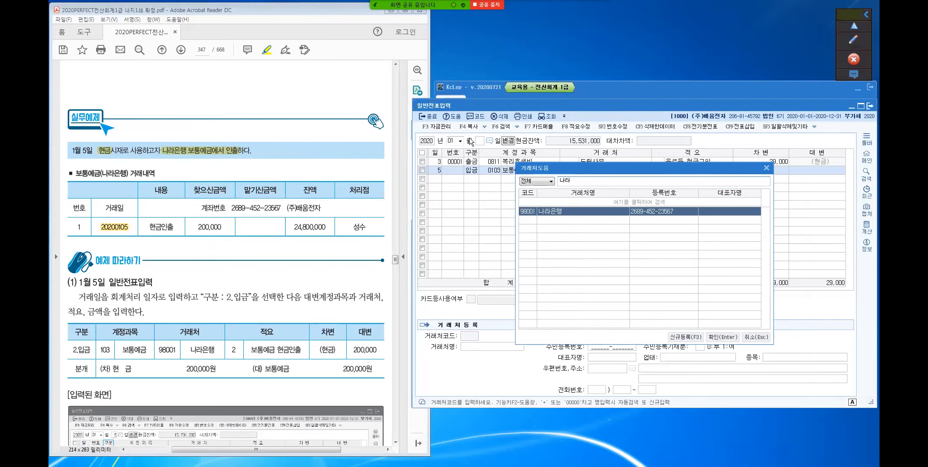
key(Return)
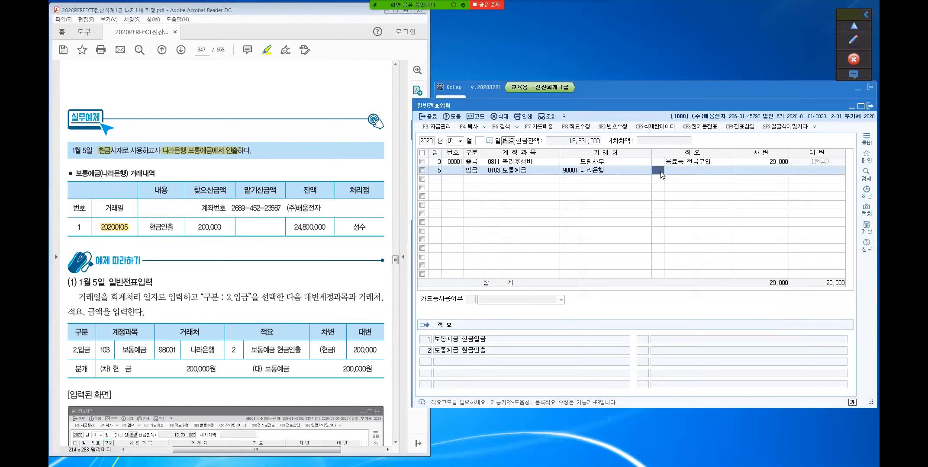
Step: Give the January 5 line 적요 2 보통예금 현금인출 and 대변 200,000, and display its 입금 voucher preview
text(2)
key(Return)
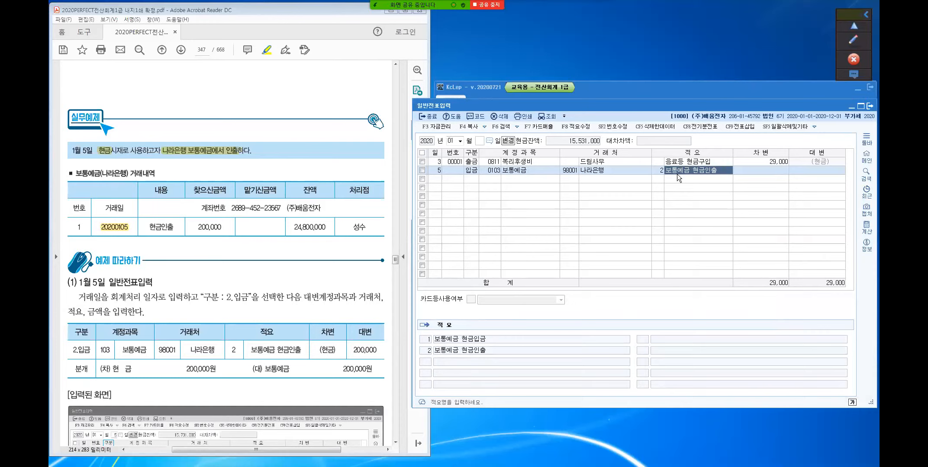
key(Return)
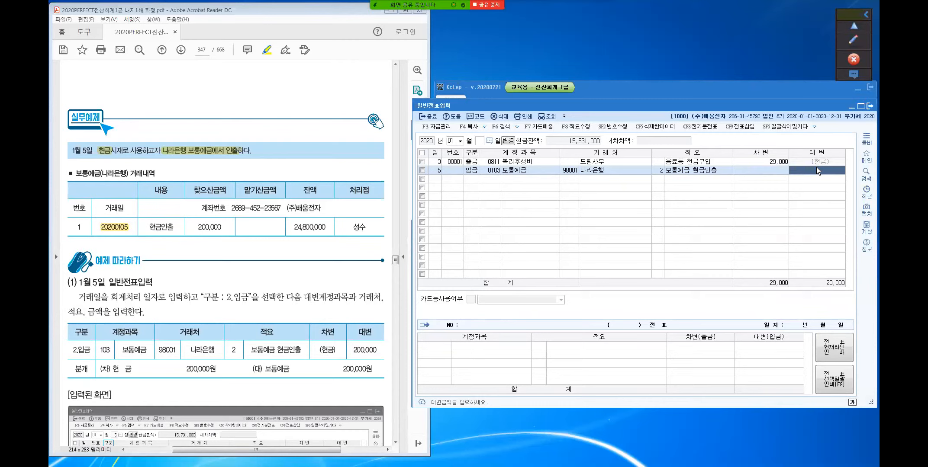
text(2000000)
key(Return)
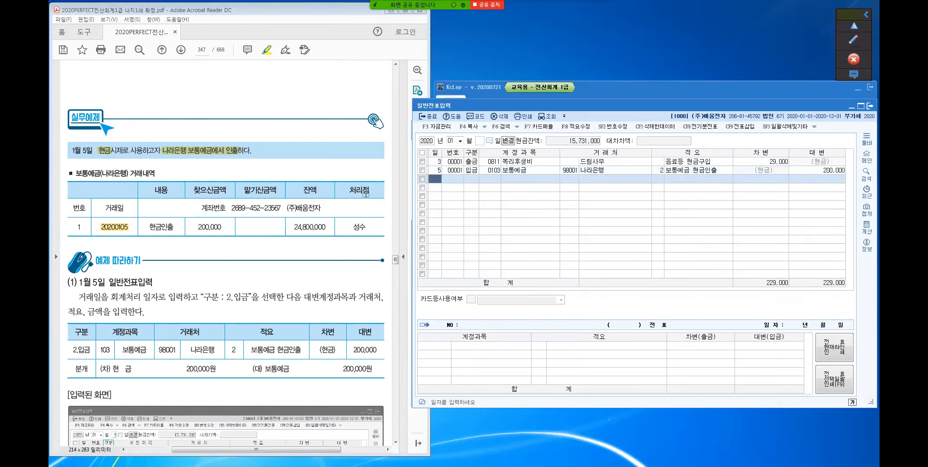
click(434, 171)
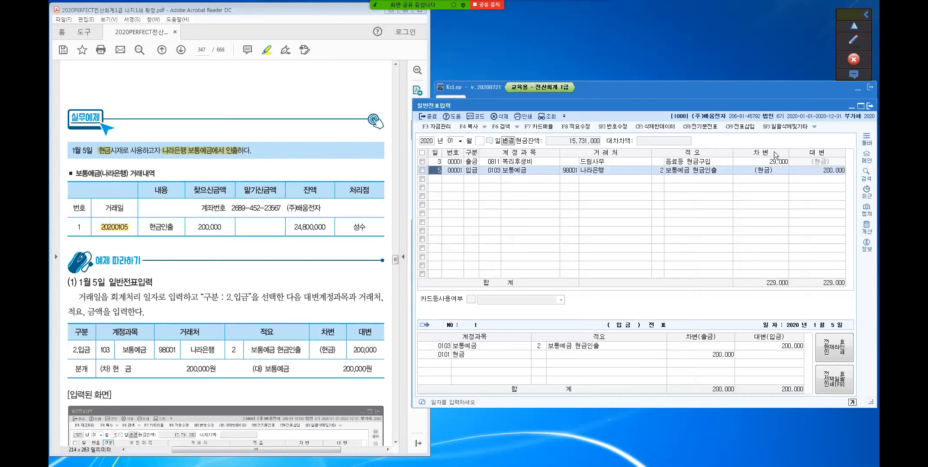
Step: Read the textbook from the 입금 result through the 대체거래 입력하기 section to the January 10 card example
key(ctrl)
click(218, 297)
scroll(217, 297, down, 8)
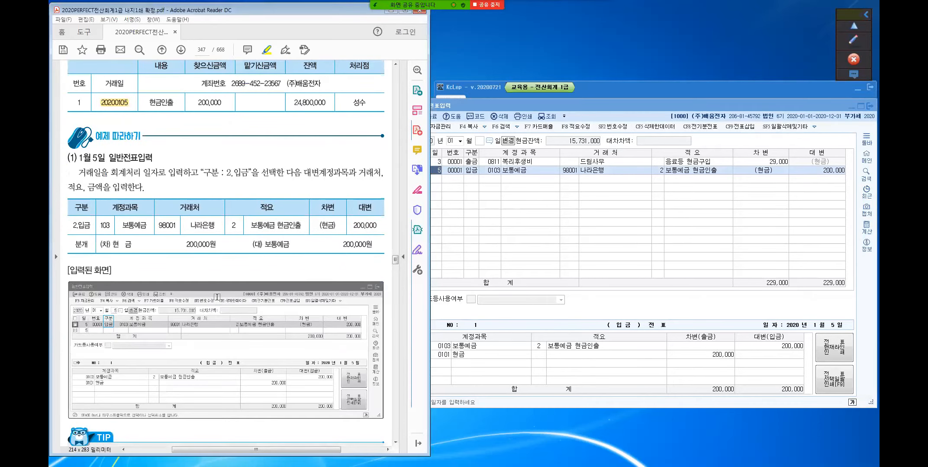
scroll(217, 297, down, 3)
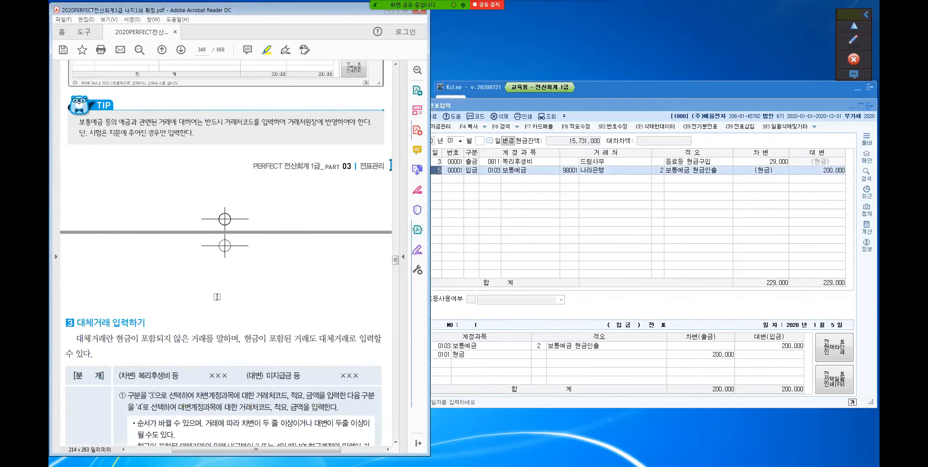
scroll(217, 298, down, 3)
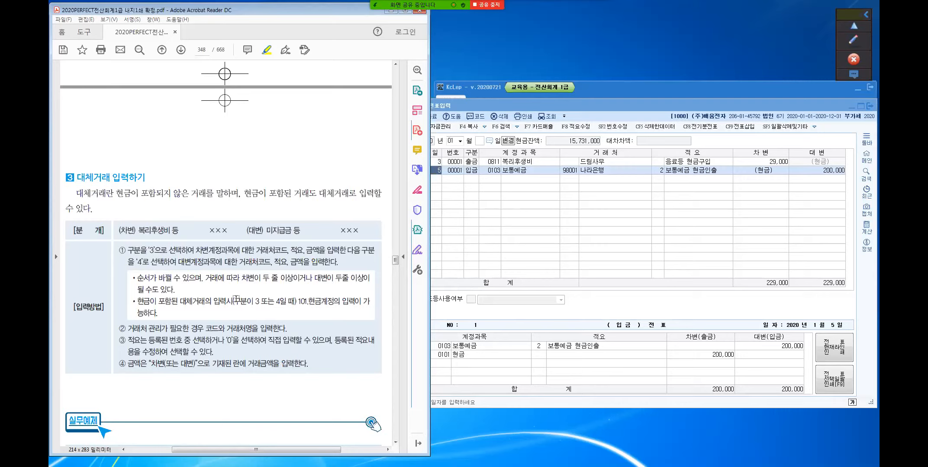
scroll(235, 298, down, 5)
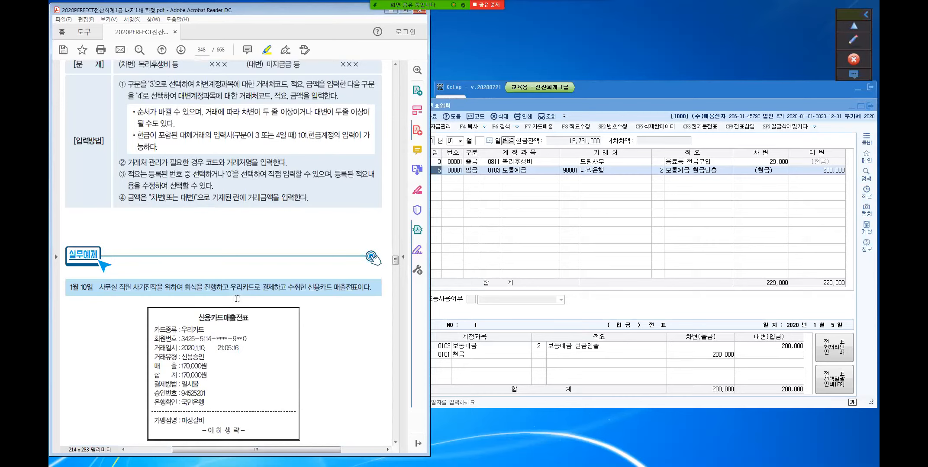
scroll(236, 299, down, 3)
scroll(236, 299, down, 2)
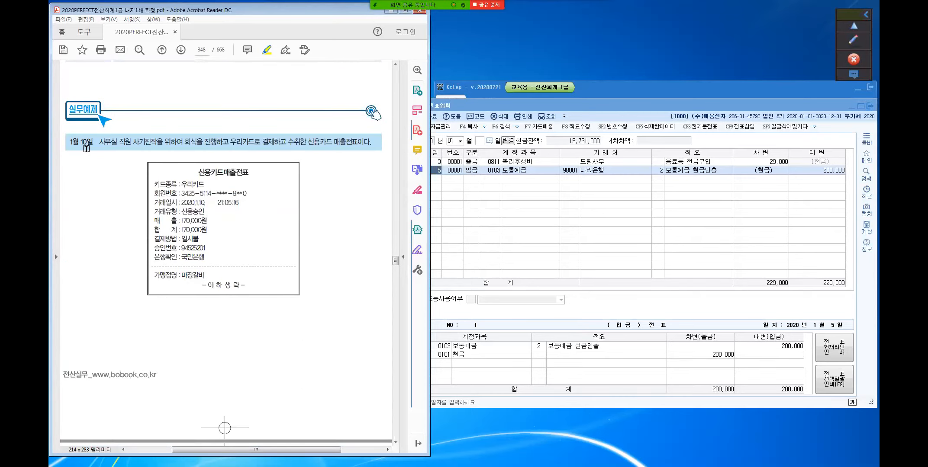
Step: Mark the date, card type, transaction time and amounts of the January 10 card slip, and handwrite “증빙” beside it
click(852, 42)
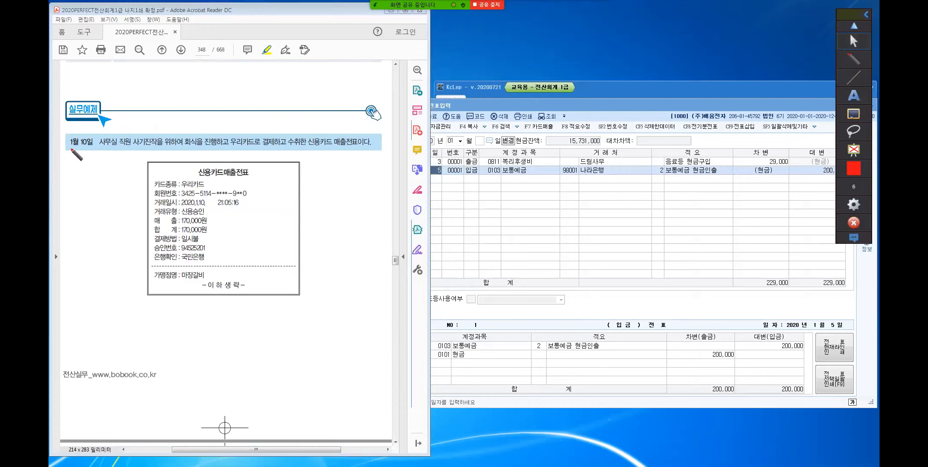
drag(80, 129, 88, 126)
drag(148, 200, 154, 198)
drag(212, 218, 214, 231)
drag(146, 182, 153, 181)
drag(305, 216, 319, 216)
drag(309, 226, 325, 220)
drag(328, 207, 331, 228)
click(290, 214)
drag(335, 196, 336, 202)
drag(338, 196, 339, 201)
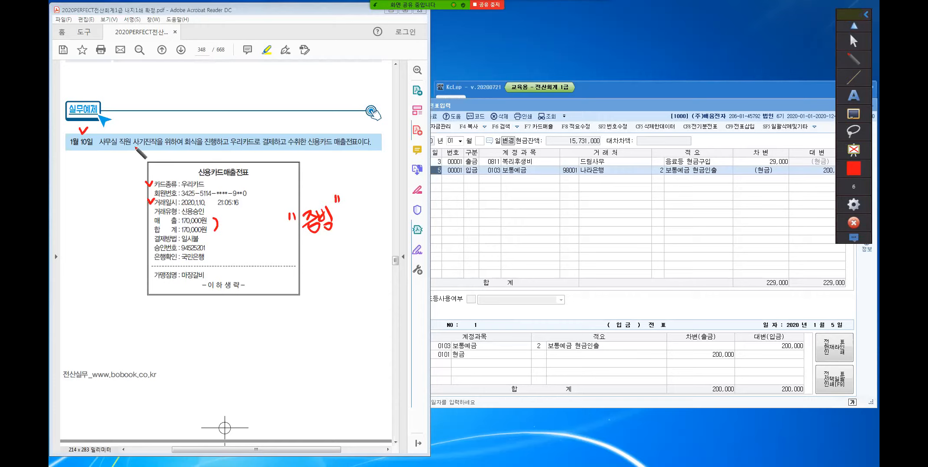
Step: Mark 회식 and underline 사무실 in the January 10 example, and handwrite 복리후생비 above it
click(191, 129)
drag(190, 129, 200, 127)
drag(101, 148, 121, 149)
mouse_move(205, 86)
mouse_down()
mouse_move(222, 104)
mouse_move(232, 97)
mouse_up()
drag(235, 84, 234, 98)
mouse_move(234, 81)
mouse_down()
mouse_move(253, 93)
mouse_move(263, 75)
mouse_move(275, 82)
mouse_move(270, 93)
mouse_up()
drag(273, 73, 273, 96)
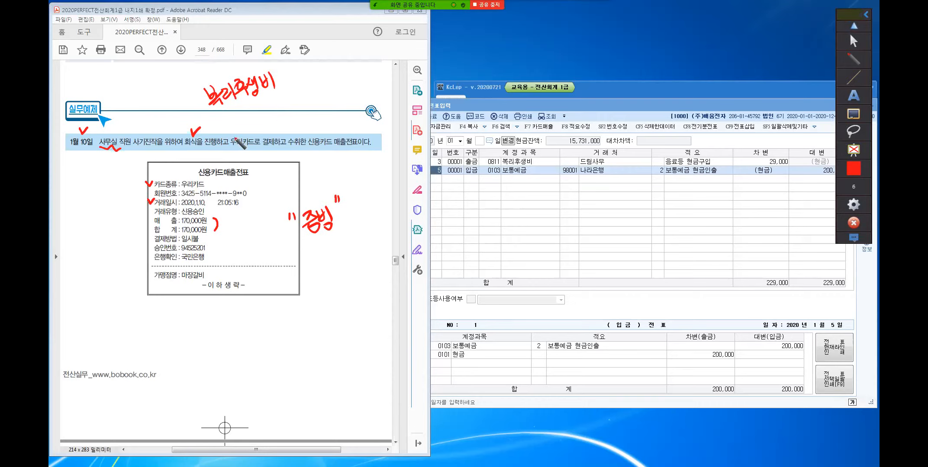
Step: Mark 우리카드, circle 수취 with an arrow to the card slip, and underline the merchant 마장갈비 in the January 10 example
mouse_move(241, 129)
mouse_down()
mouse_move(250, 127)
mouse_move(232, 147)
mouse_up()
mouse_move(315, 145)
mouse_down()
mouse_move(302, 163)
mouse_move(316, 158)
mouse_move(297, 130)
mouse_up()
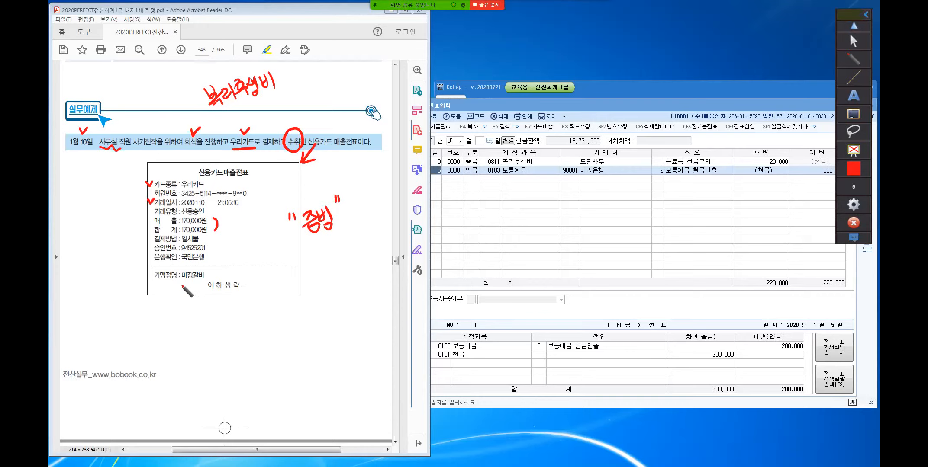
drag(178, 280, 211, 276)
Step: Handwrite “미지급금” above the end of the January 10 sentence and label it “부채” below
drag(308, 106, 332, 116)
mouse_move(336, 98)
mouse_down()
mouse_move(336, 116)
mouse_move(345, 105)
mouse_up()
mouse_move(335, 107)
mouse_down()
mouse_move(347, 114)
mouse_move(356, 99)
mouse_up()
drag(347, 104, 359, 108)
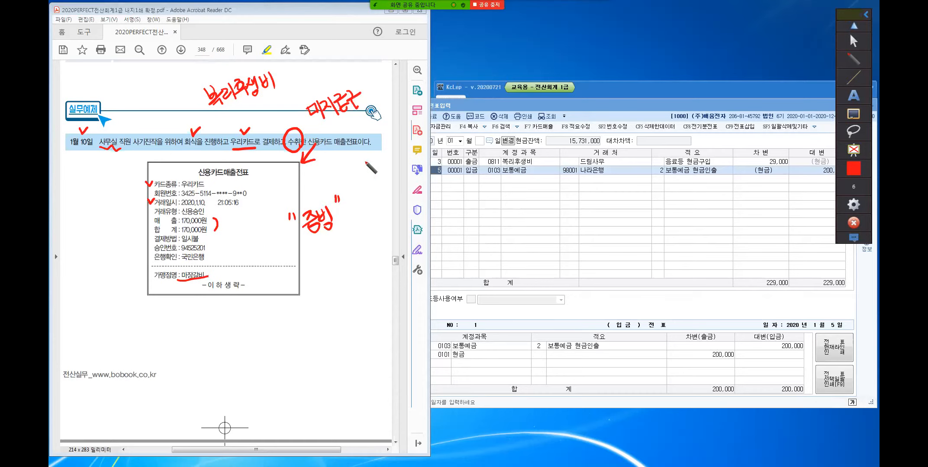
drag(354, 124, 370, 160)
mouse_move(348, 131)
mouse_down()
mouse_move(367, 128)
mouse_move(338, 146)
mouse_move(352, 163)
mouse_up()
drag(358, 144, 365, 160)
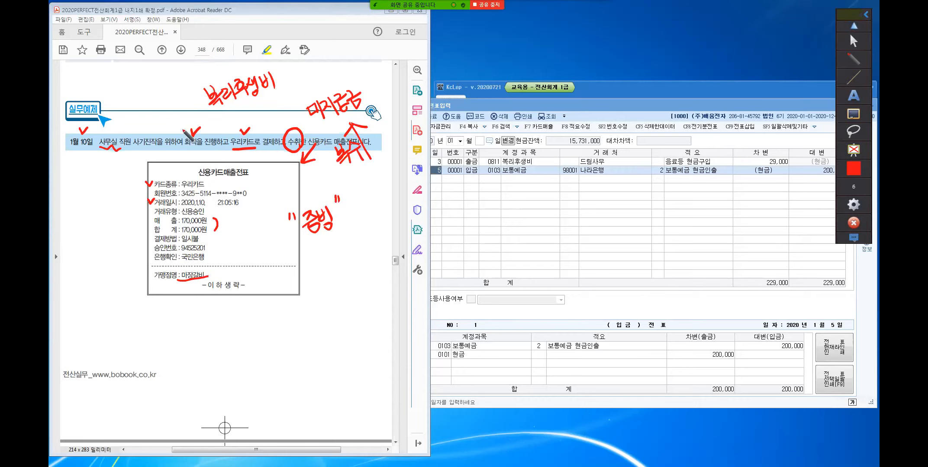
Step: Handwrite “(차)” in front of 복리후생비 and “비용” above it
drag(159, 103, 161, 125)
drag(162, 101, 170, 115)
drag(175, 100, 174, 119)
drag(174, 109, 187, 114)
mouse_move(209, 60)
mouse_down()
mouse_move(219, 70)
mouse_move(236, 64)
mouse_up()
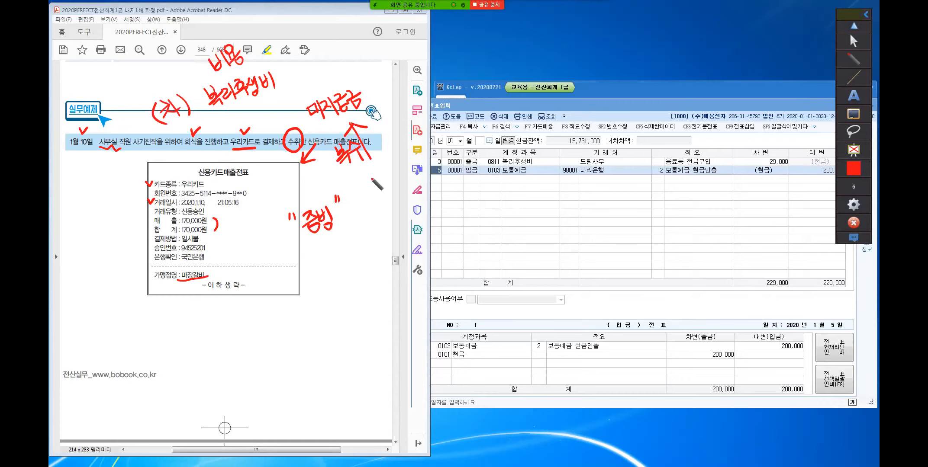
Step: Handwrite “또는 미지급비용” below 미지급금 as the alternative credit account
drag(352, 173, 360, 191)
mouse_move(360, 176)
mouse_down()
mouse_move(368, 186)
mouse_move(376, 167)
mouse_up()
drag(377, 163, 389, 184)
mouse_move(388, 167)
mouse_down()
mouse_move(394, 182)
mouse_move(400, 175)
mouse_up()
mouse_move(403, 154)
mouse_down()
mouse_move(409, 173)
mouse_move(418, 146)
mouse_up()
mouse_move(410, 161)
mouse_down()
mouse_move(422, 153)
mouse_move(418, 171)
mouse_up()
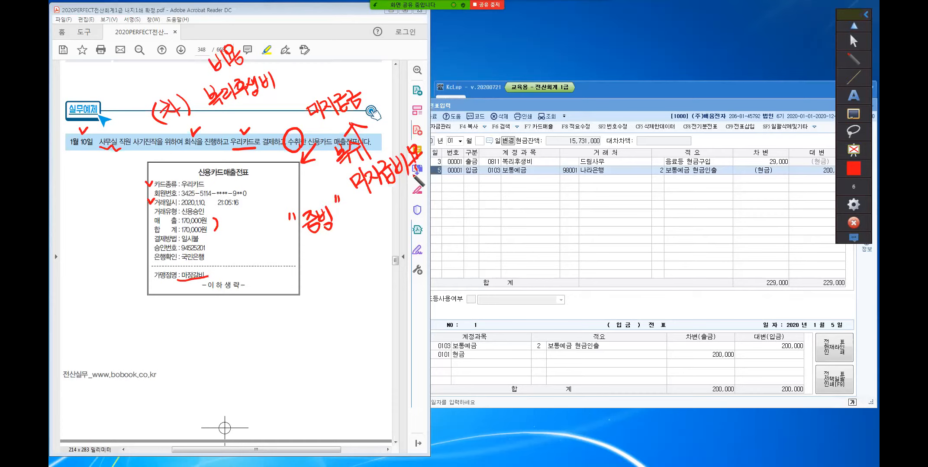
drag(375, 133, 381, 131)
drag(377, 134, 388, 128)
drag(384, 131, 389, 143)
mouse_move(380, 148)
mouse_down()
mouse_move(404, 122)
mouse_move(412, 134)
mouse_up()
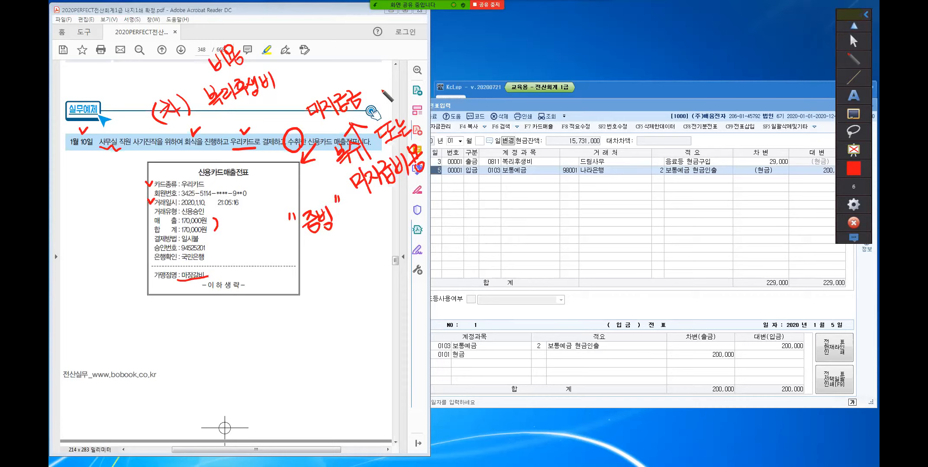
Step: Check-mark 미지급금 and handwrite “비용지출” and “자산구입” with an opening bracket beside the card slip
drag(373, 78, 387, 73)
drag(322, 260, 328, 274)
drag(332, 260, 334, 273)
mouse_move(339, 256)
mouse_down()
mouse_move(345, 273)
mouse_move(347, 248)
mouse_up()
drag(345, 264, 362, 260)
mouse_move(371, 246)
mouse_down()
mouse_move(376, 259)
mouse_move(392, 254)
mouse_up()
drag(337, 290, 334, 303)
mouse_move(346, 284)
mouse_down()
mouse_move(359, 307)
mouse_move(359, 293)
mouse_up()
drag(362, 284, 359, 295)
drag(368, 279, 372, 290)
mouse_move(365, 290)
mouse_down()
mouse_move(376, 295)
mouse_move(382, 280)
mouse_up()
mouse_move(381, 281)
mouse_down()
mouse_move(391, 274)
mouse_move(389, 287)
mouse_up()
drag(395, 264, 397, 265)
drag(403, 260, 406, 271)
drag(398, 273, 409, 277)
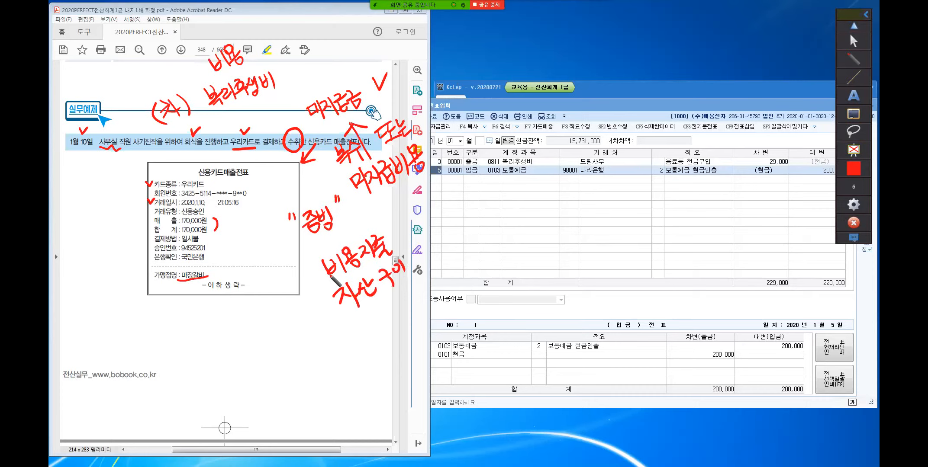
drag(325, 277, 329, 311)
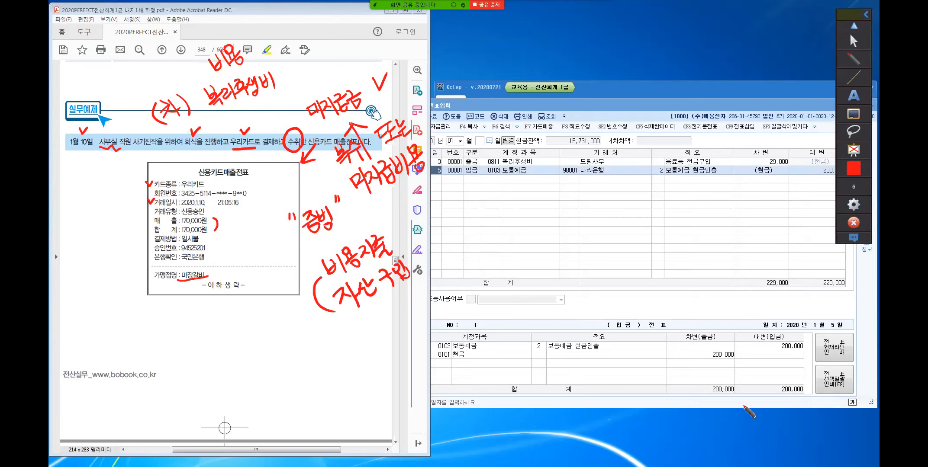
Step: Clear all handwritten annotations from the January 10 example and return to the 일반전표입력 window in KcLep
click(843, 77)
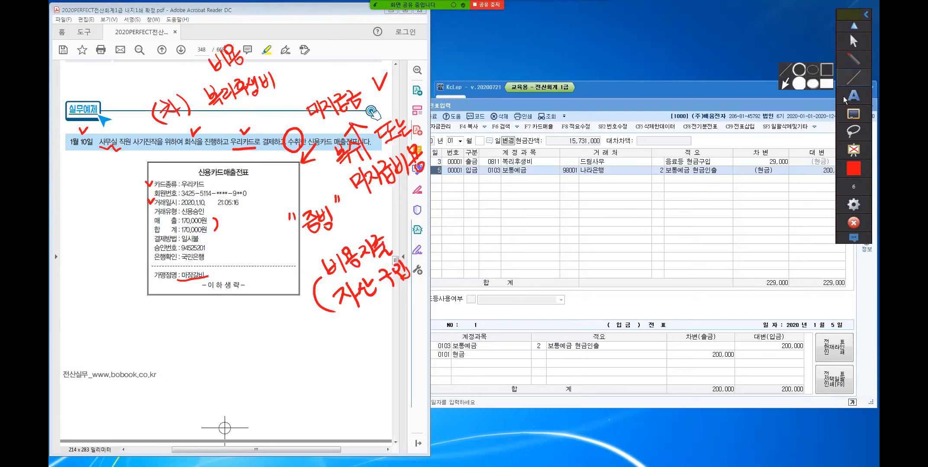
click(860, 114)
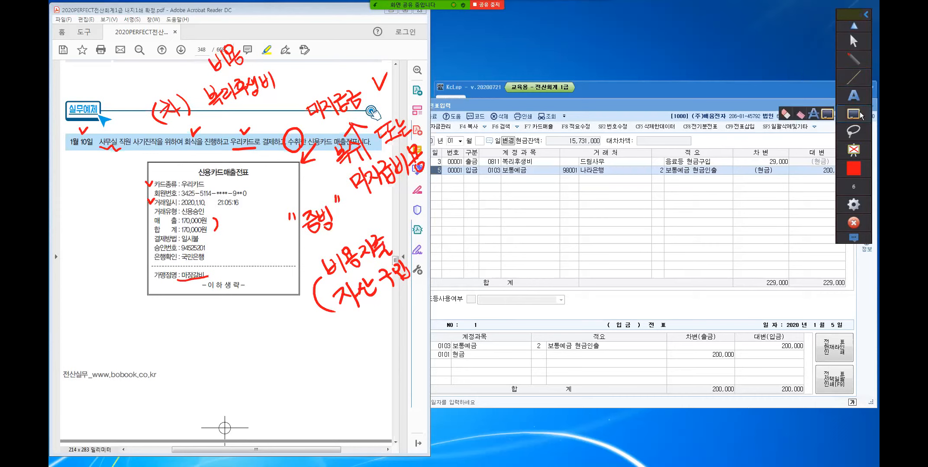
click(854, 40)
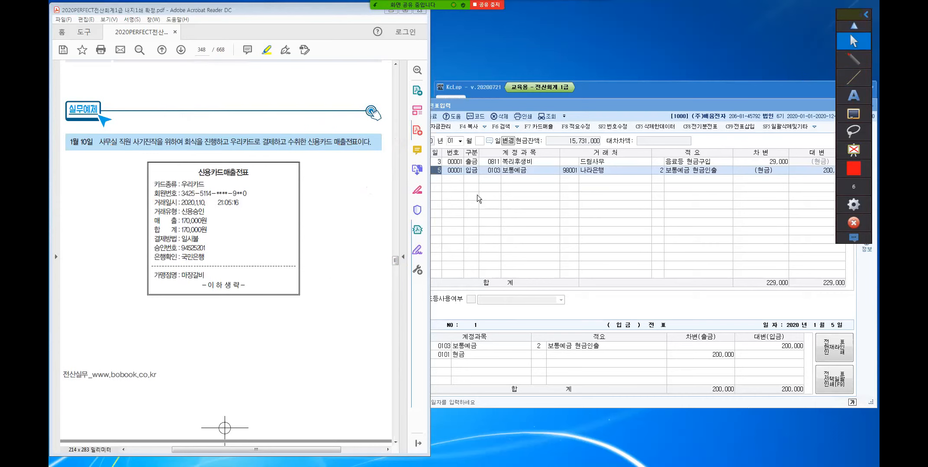
click(453, 193)
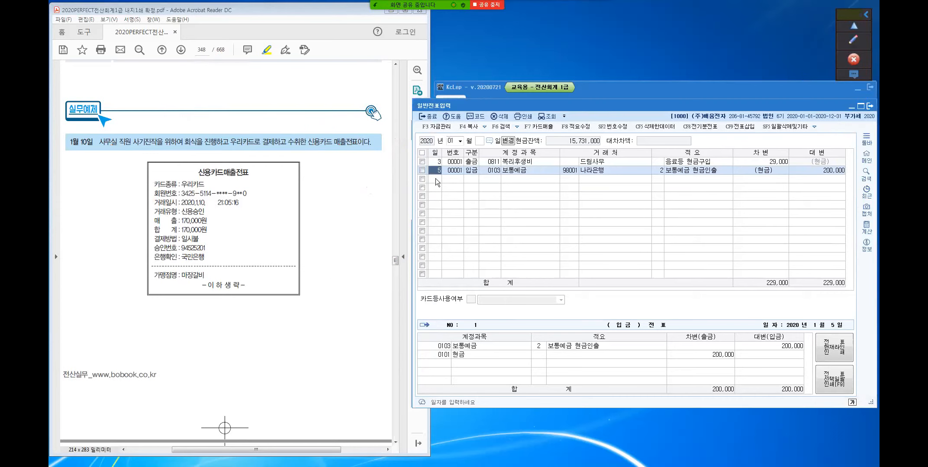
Step: Begin a new voucher line dated January 10 with 구분 3 차변
click(436, 178)
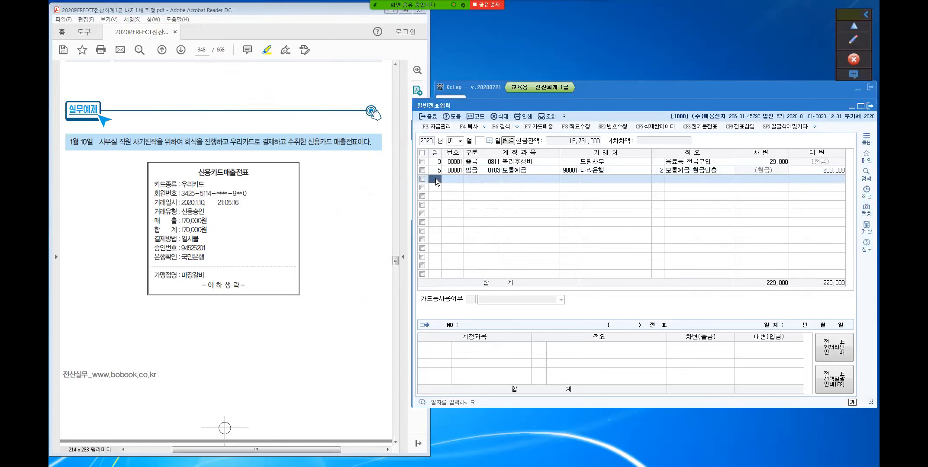
text(10)
key(Return)
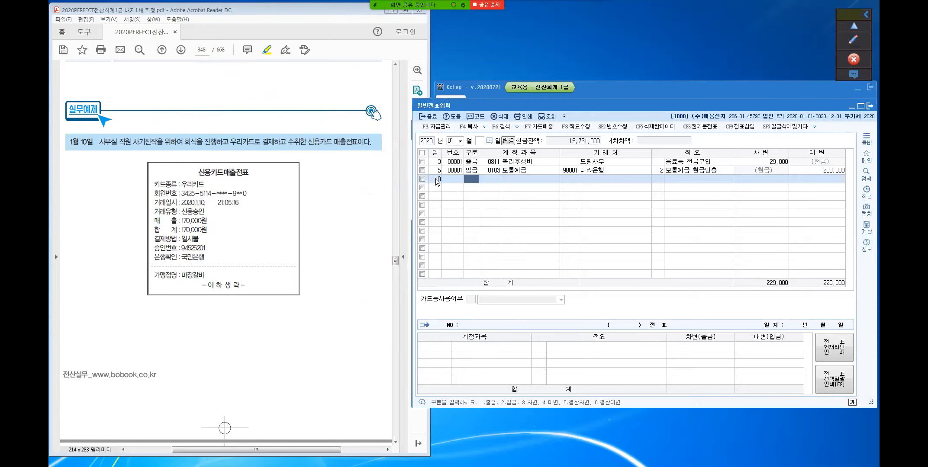
text(3)
key(Return)
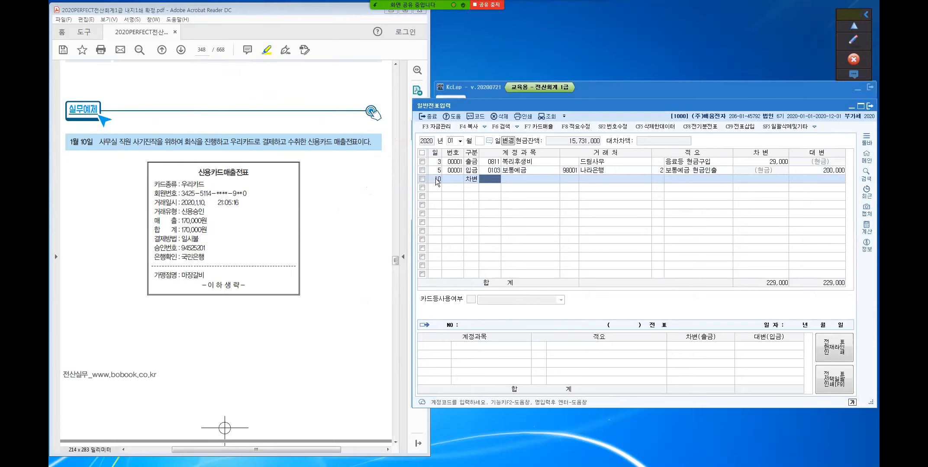
Step: Look up 복리 and assign account 0811 복리후생비 (판매관리비) to the January 10 차변 line
text(복리)
key(Return)
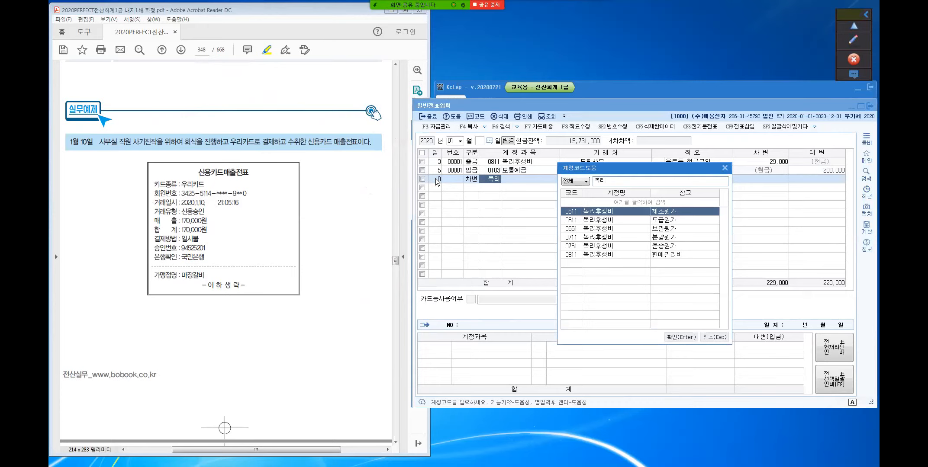
key(Down)
key(Down)
key(Down)
key(Down)
key(Down)
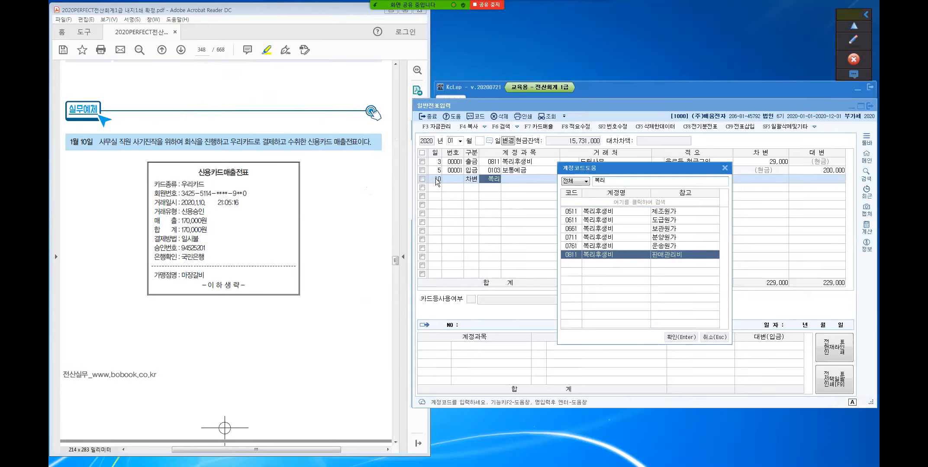
key(Return)
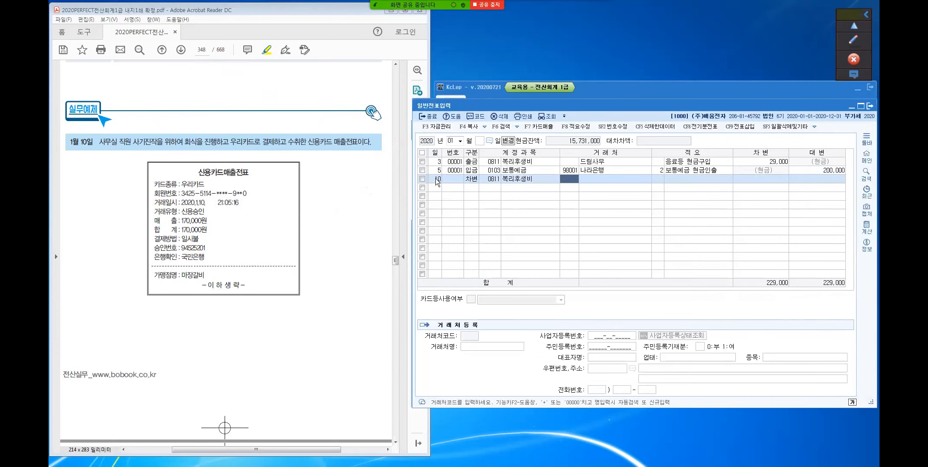
Step: Give the 차변 line the 거래처 name 마장갈비 without a code, 적요 2 직원회식대 미지급 and the amount 170,000
key(Return)
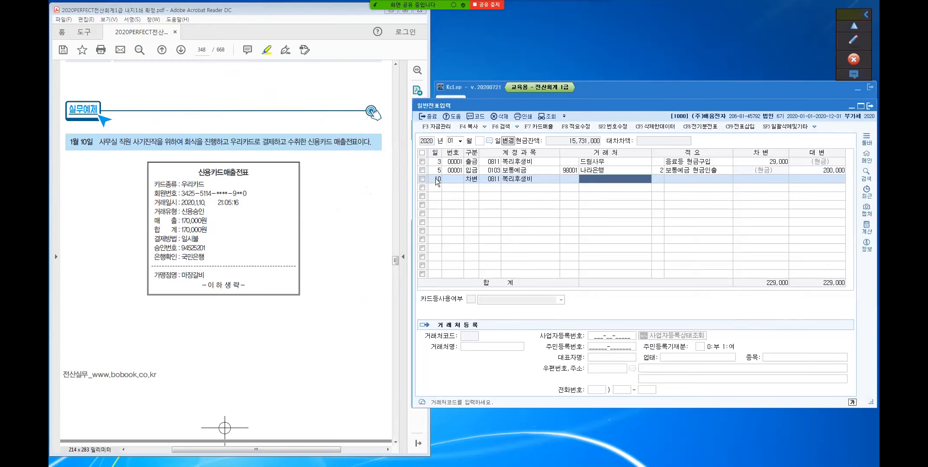
text(마장ㄱ)
text(갈비)
key(Return)
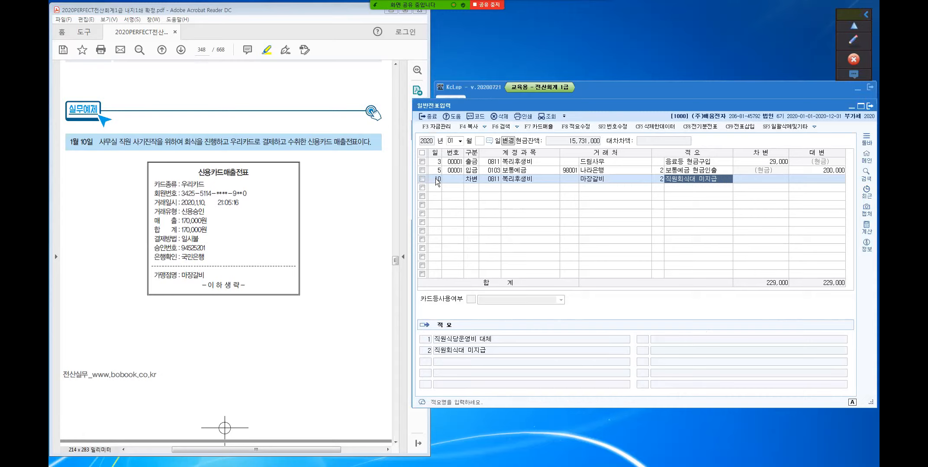
key(Return)
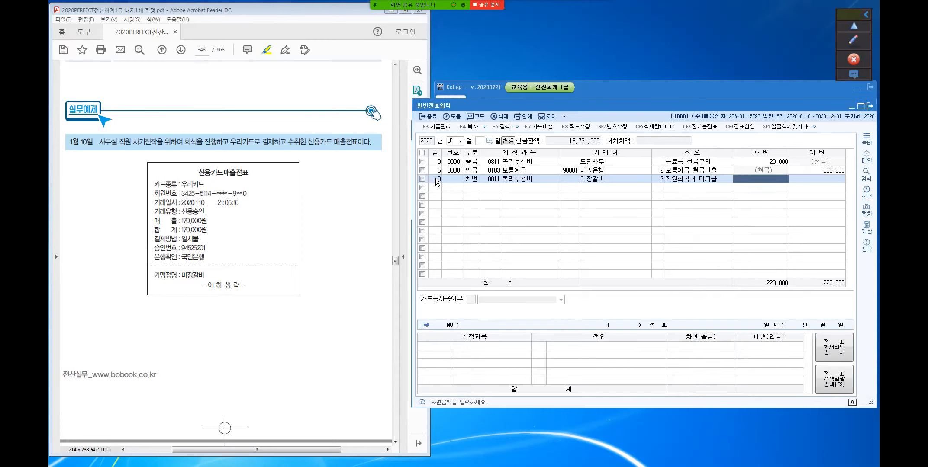
text(170,000)
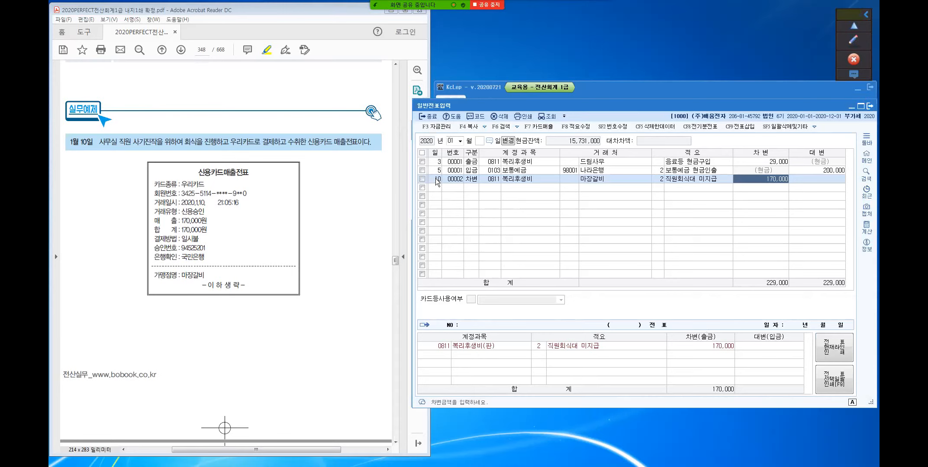
key(Return)
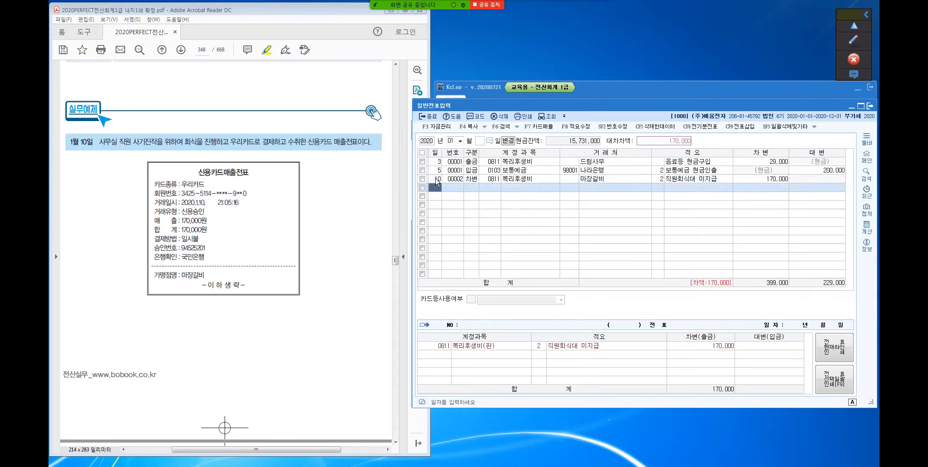
Step: Add a second January 10 line as 4 대변 with account 0253 미지급금, found by looking up 미지
key(ctrl)
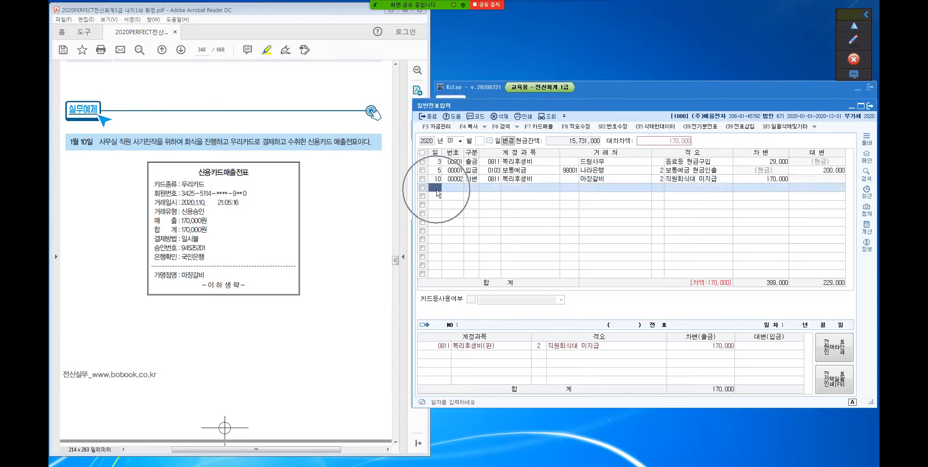
text(10)
key(Return)
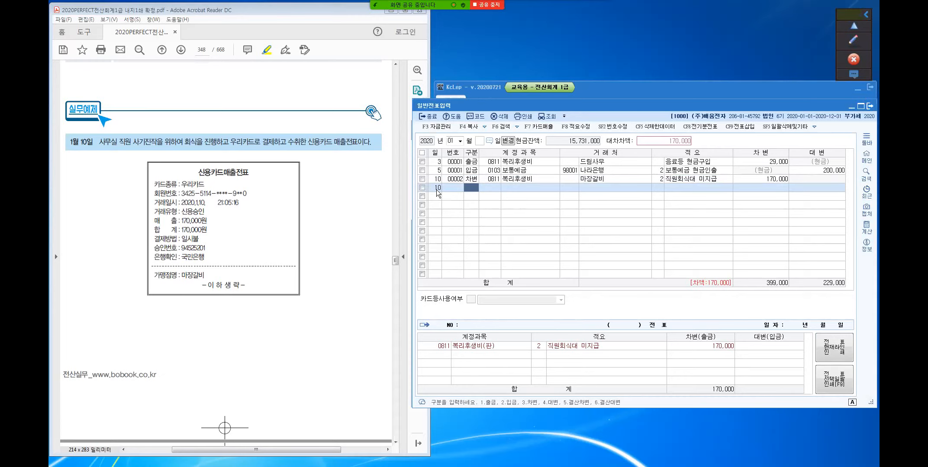
text(4)
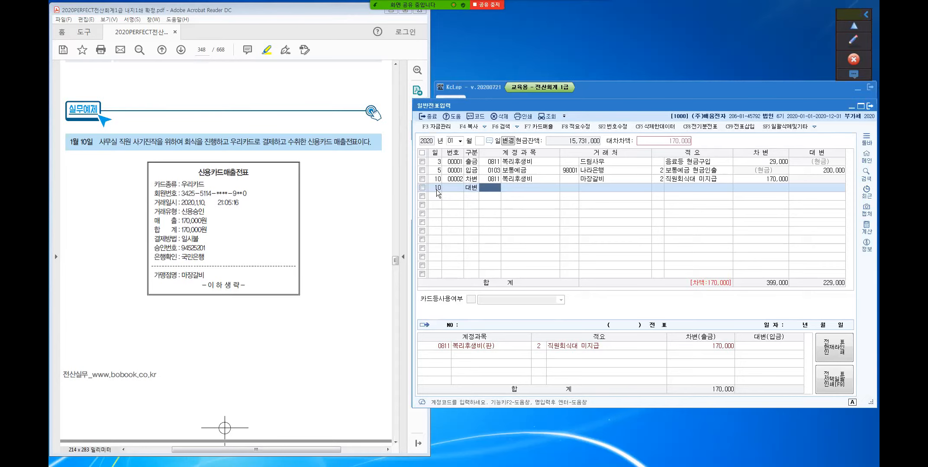
text(미지)
key(Return)
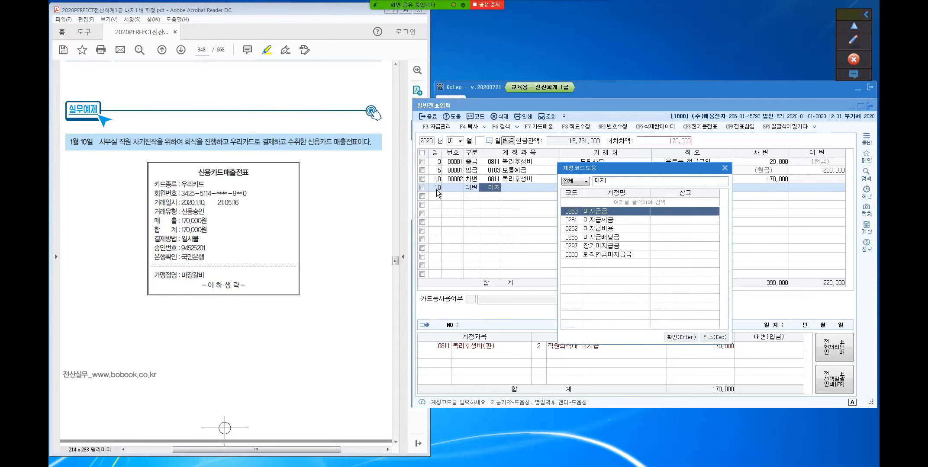
key(Return)
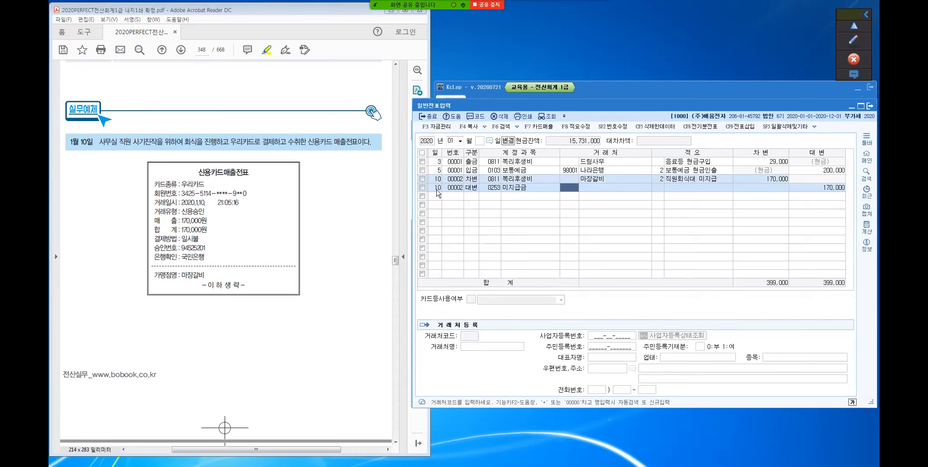
Step: Assign 거래처 99700 우리카드 and the 적요 직원회식대 미지급 to the 미지급금 line
text(우리)
key(Return)
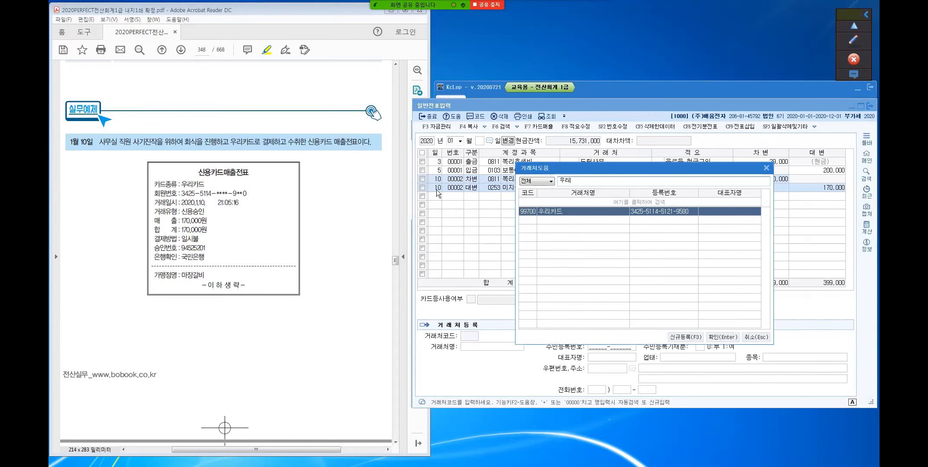
key(Return)
key(Return)
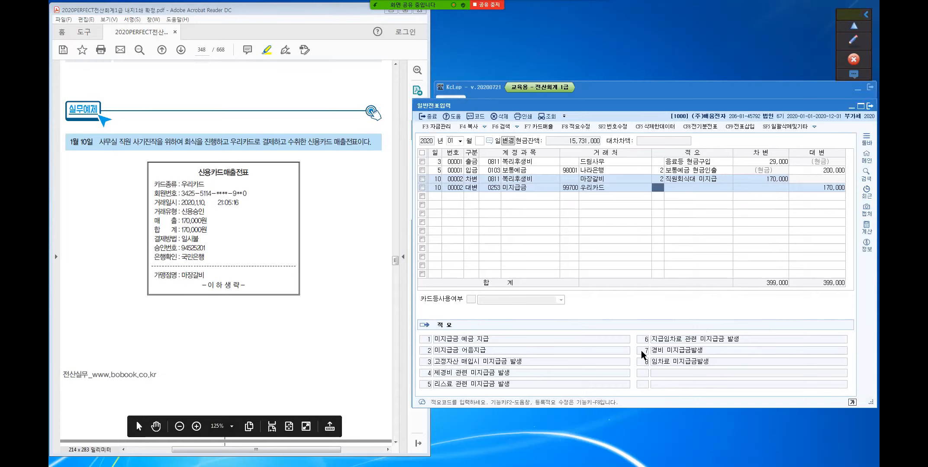
click(690, 189)
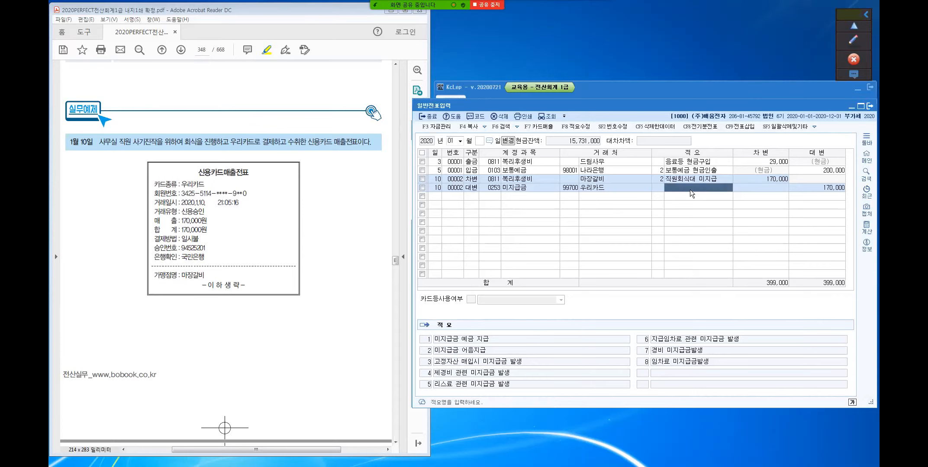
key(Return)
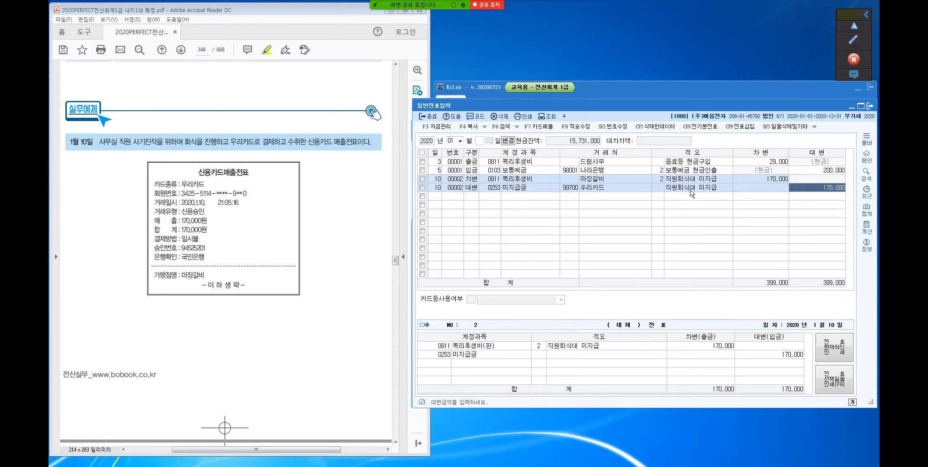
Step: Set the 미지급금 line's 대변 amount to 150,000 to demonstrate an unbalanced voucher, and reselect that amount
click(825, 187)
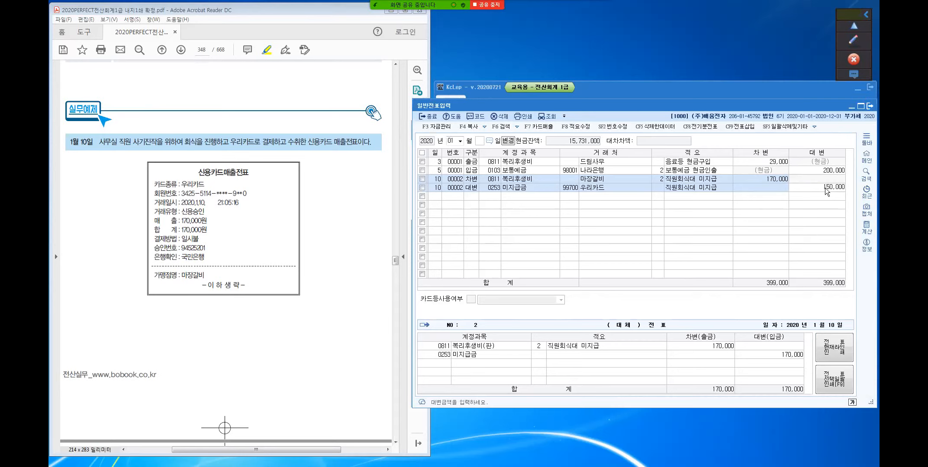
key(Return)
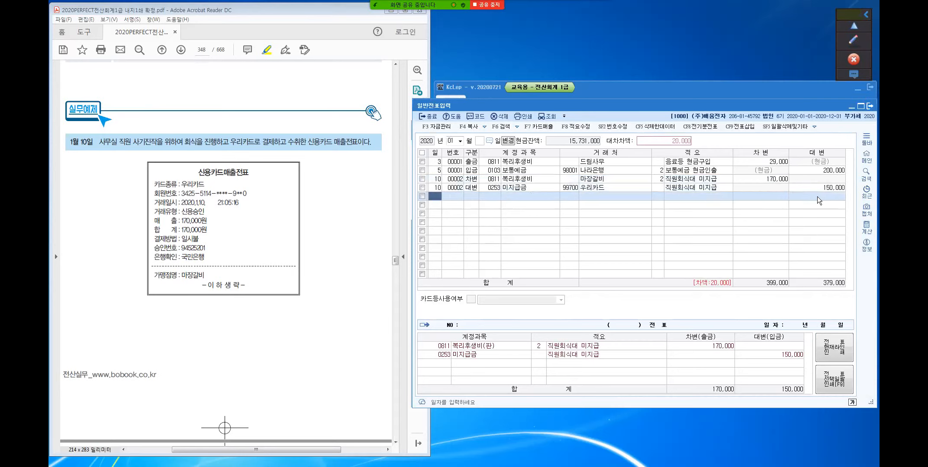
key(ctrl)
click(819, 189)
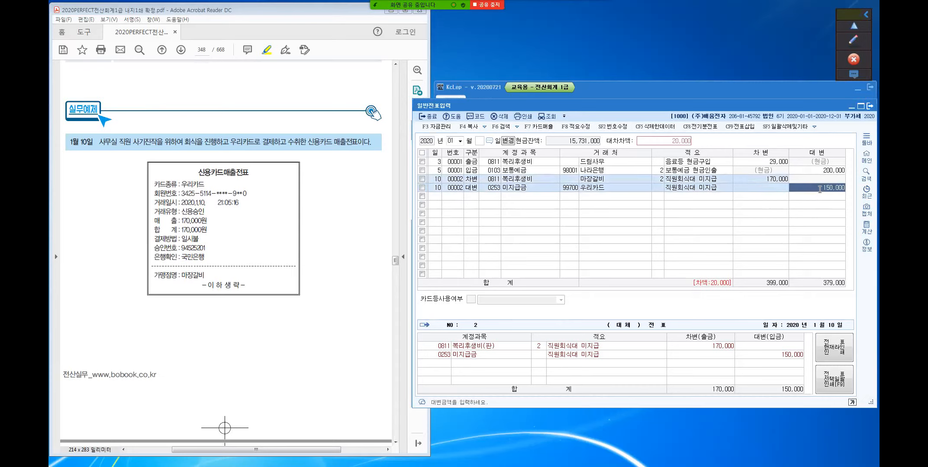
Step: Correct the January 10 미지급금 line's 대변 amount to 170,000 and display its completed 대체 voucher
text(170,000)
key(Return)
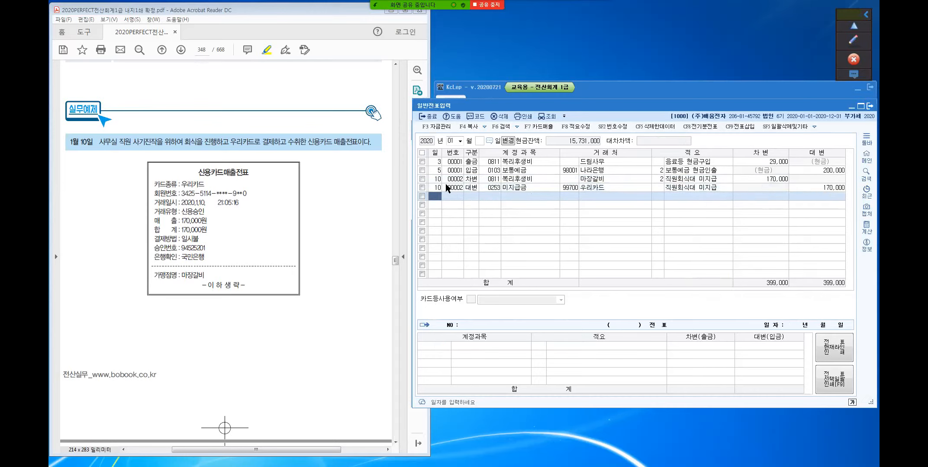
key(Up)
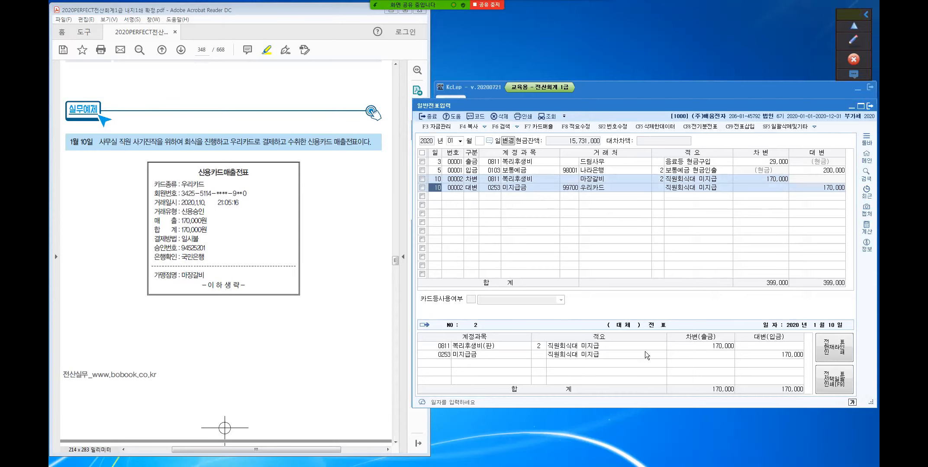
click(631, 326)
Step: Look through the textbook's January 10 solution and continue to the 신규거래처 등록 section and its January 12 example
click(243, 341)
scroll(243, 341, down, 3)
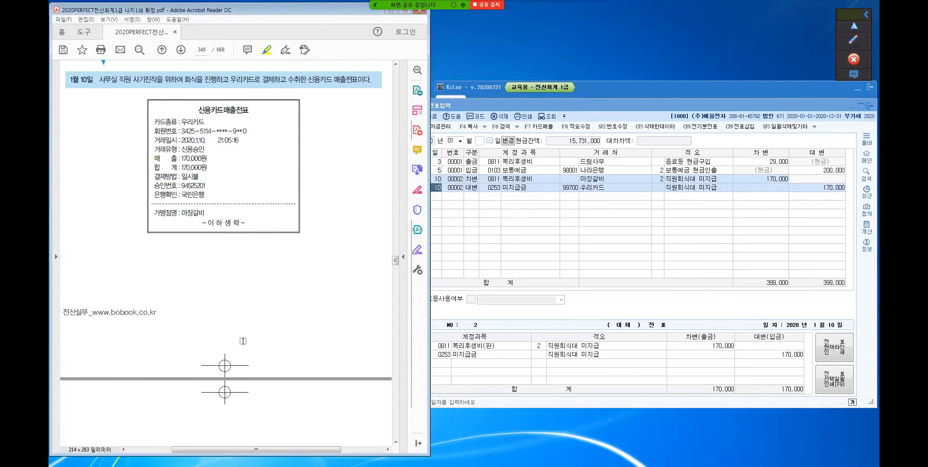
scroll(243, 341, down, 4)
scroll(243, 341, down, 9)
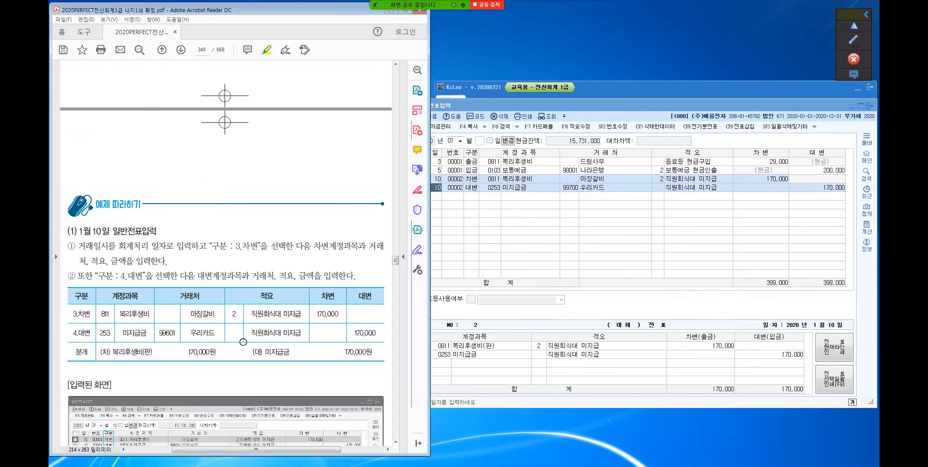
scroll(243, 342, down, 7)
scroll(243, 342, down, 10)
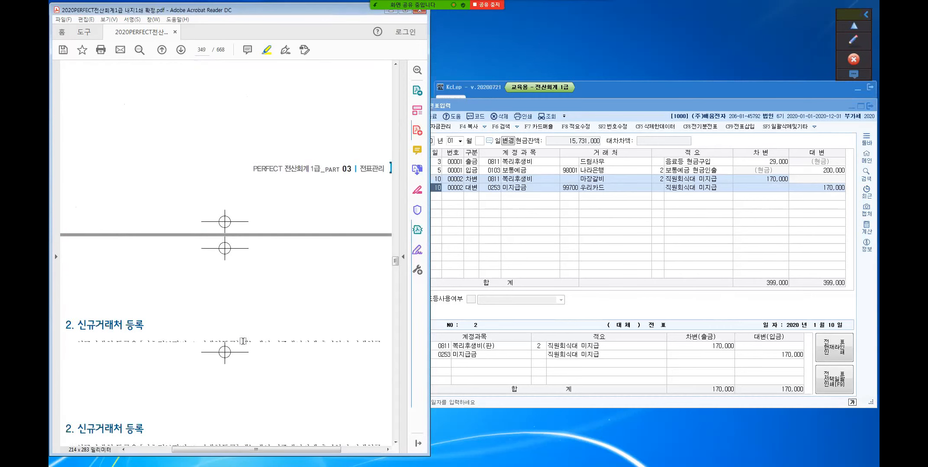
scroll(243, 341, down, 6)
scroll(243, 341, down, 5)
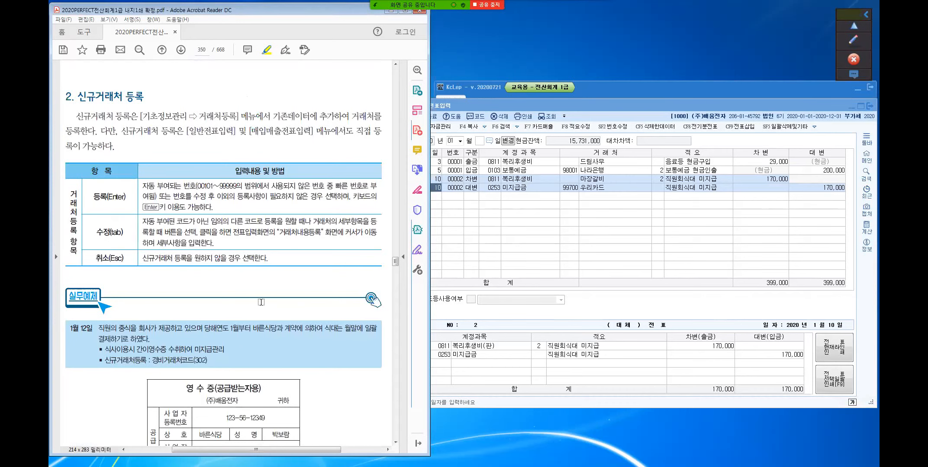
scroll(261, 302, down, 1)
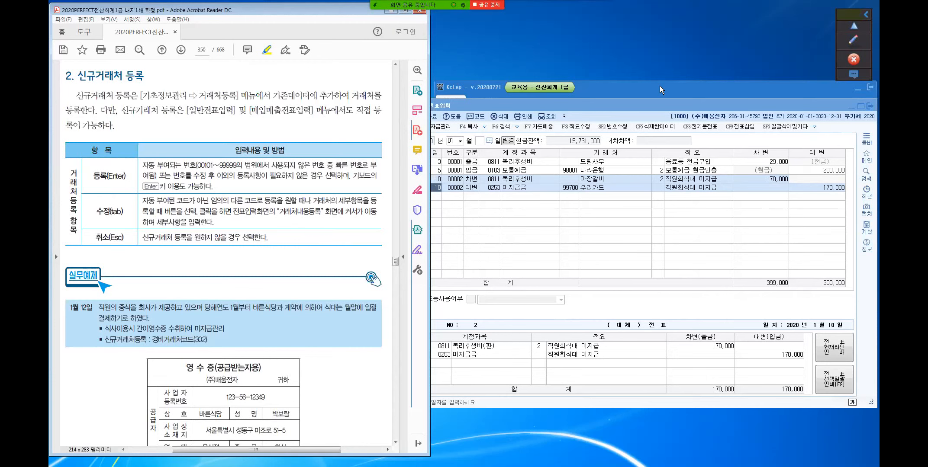
Step: View 거래처등록 under 기초정보관리 in the KcLep main menu, then return to 일반전표입력
key(Escape)
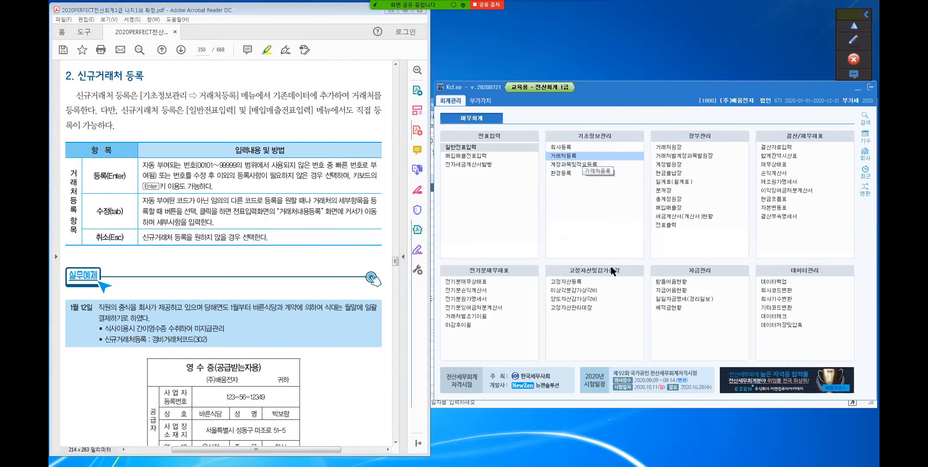
click(548, 404)
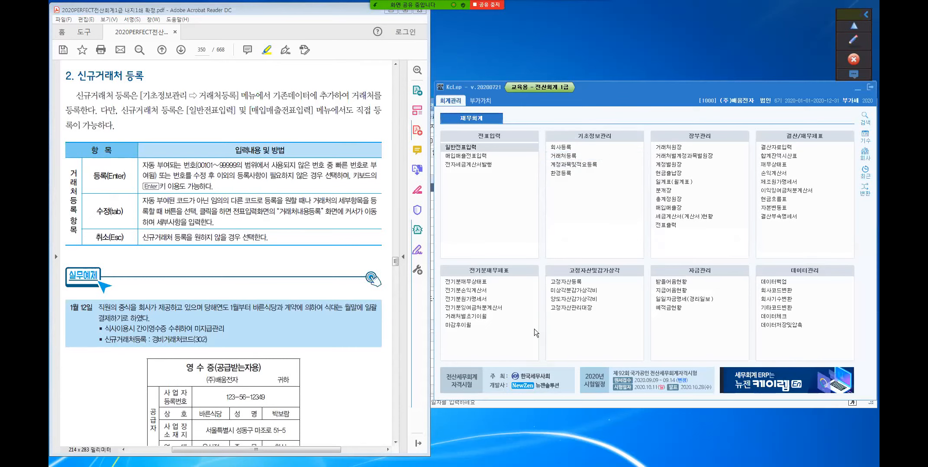
click(201, 98)
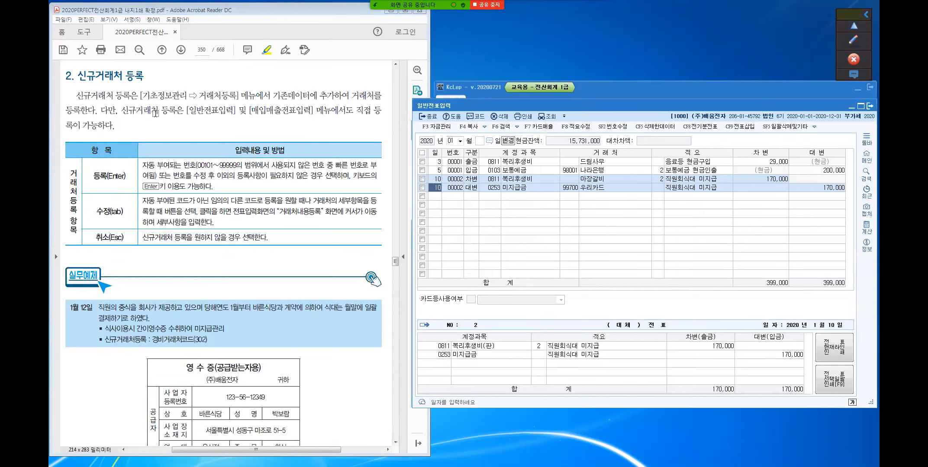
Step: Read the textbook's explanation of registering a new 거래처 during voucher entry and the January 12 example with its receipt
click(198, 114)
click(247, 115)
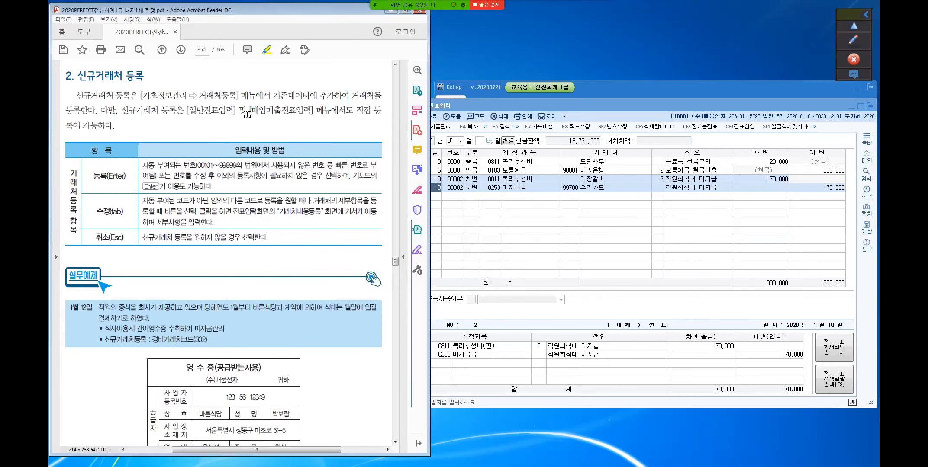
scroll(247, 114, down, 3)
scroll(247, 115, down, 1)
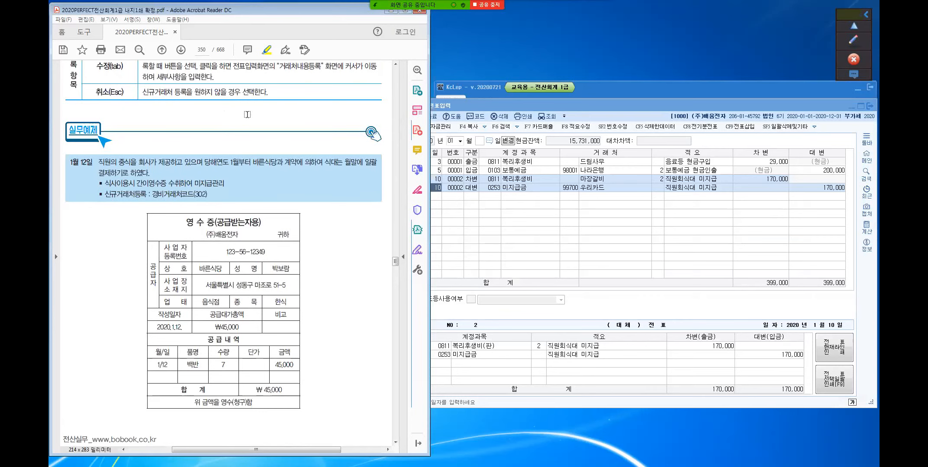
scroll(247, 115, down, 1)
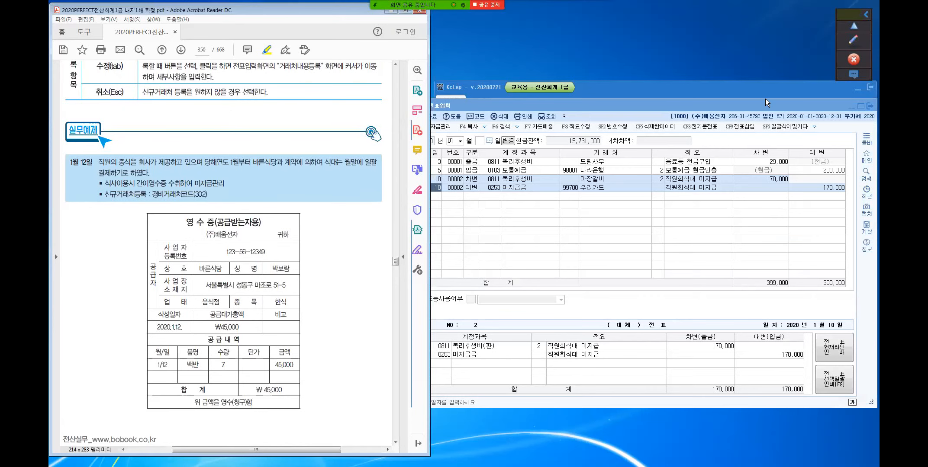
Step: Draw a red arrow from 중식 in the January 12 example and handwrite 복리후생비 above it
click(858, 43)
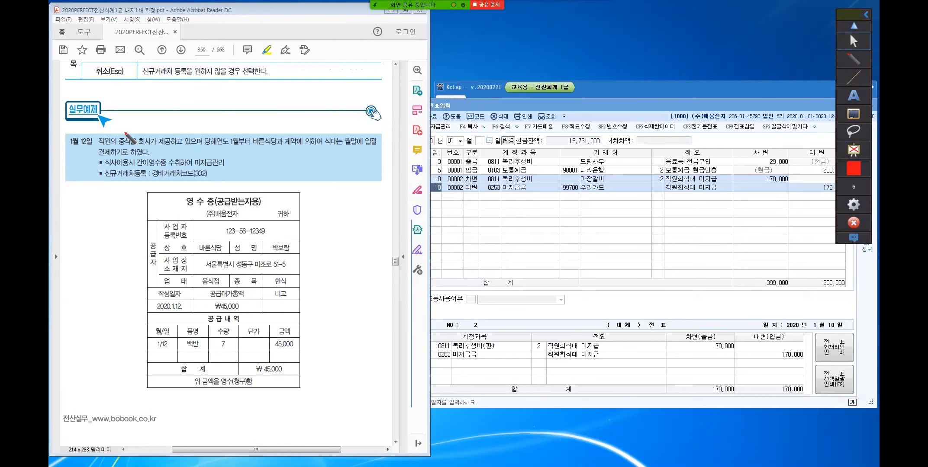
mouse_move(125, 131)
mouse_down()
mouse_move(132, 114)
mouse_move(161, 100)
mouse_up()
drag(154, 99, 161, 97)
drag(153, 104, 168, 100)
drag(160, 103, 175, 103)
mouse_move(178, 87)
mouse_down()
mouse_move(179, 107)
mouse_move(193, 92)
mouse_up()
mouse_move(187, 94)
mouse_down()
mouse_move(189, 106)
mouse_move(202, 90)
mouse_up()
drag(203, 83, 204, 89)
drag(206, 79, 205, 91)
drag(212, 79, 219, 88)
drag(213, 84, 218, 82)
drag(225, 73, 226, 90)
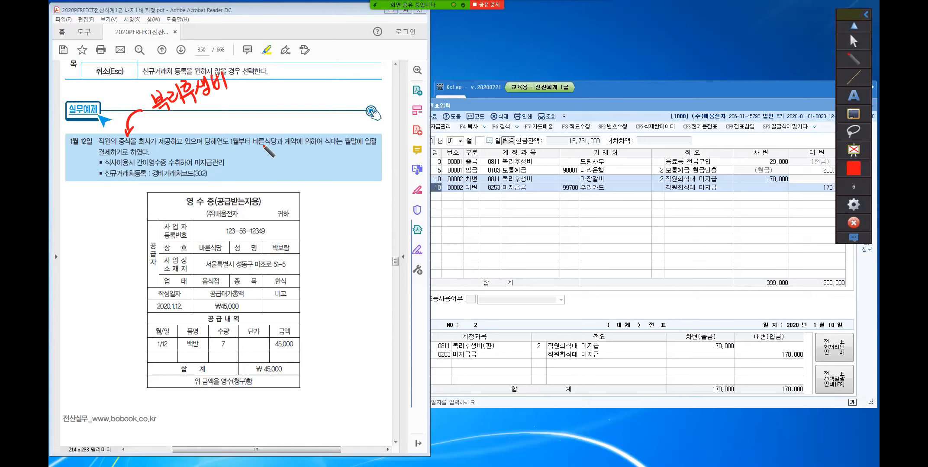
Step: Mark 바른식당, 월말 and the 영수증 heading in the January 12 example, and underline 미지급관리
drag(262, 146, 288, 151)
drag(356, 135, 375, 133)
drag(177, 195, 184, 193)
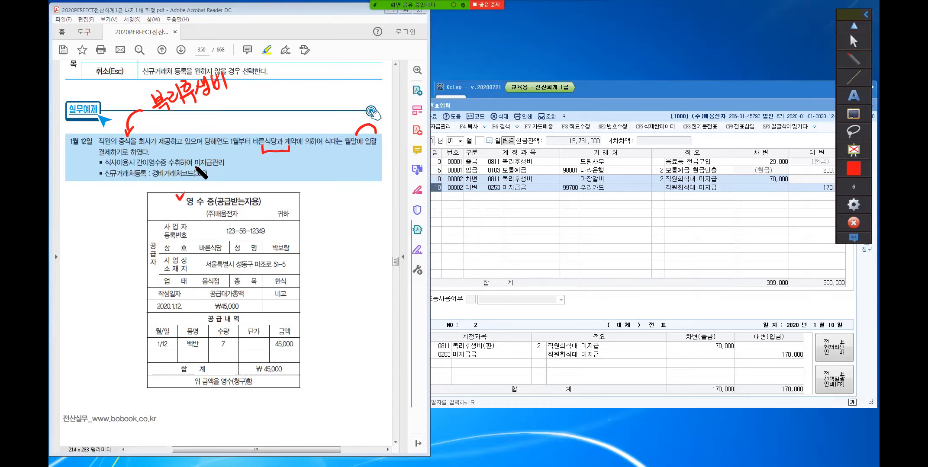
drag(194, 166, 225, 164)
Step: Handwrite 미지급금, 등록 and a circled 채무 beside the January 12 example, and underline 경비거래처코드(302)
mouse_move(350, 147)
mouse_down()
mouse_move(373, 161)
mouse_move(395, 142)
mouse_move(401, 152)
mouse_up()
drag(391, 152, 406, 150)
mouse_move(395, 155)
mouse_down()
mouse_move(403, 160)
mouse_move(382, 180)
mouse_move(406, 192)
mouse_up()
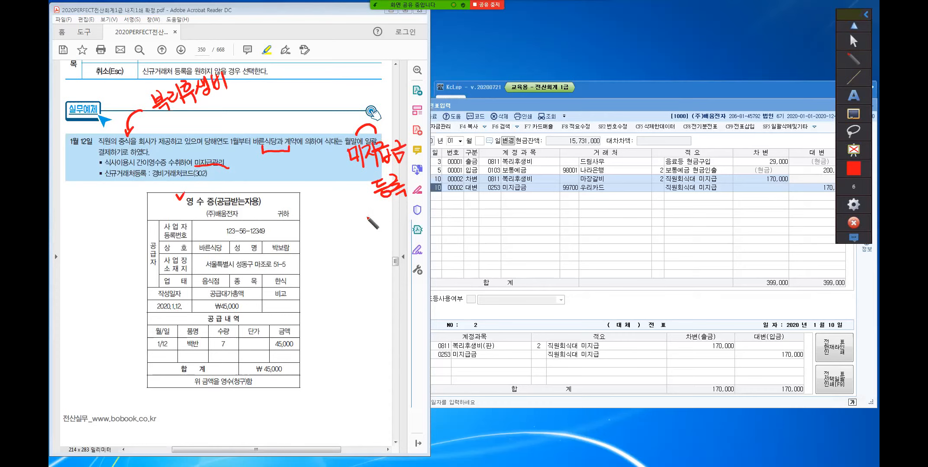
mouse_move(368, 217)
mouse_down()
mouse_move(379, 236)
mouse_move(386, 215)
mouse_move(401, 224)
mouse_up()
drag(391, 226, 390, 237)
drag(401, 203, 401, 235)
mouse_move(383, 200)
mouse_down()
mouse_move(407, 228)
mouse_move(367, 195)
mouse_up()
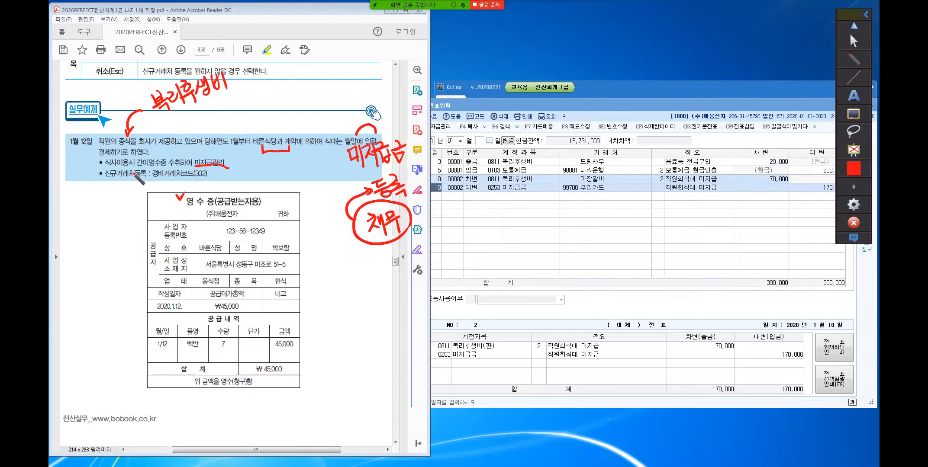
drag(118, 165, 210, 177)
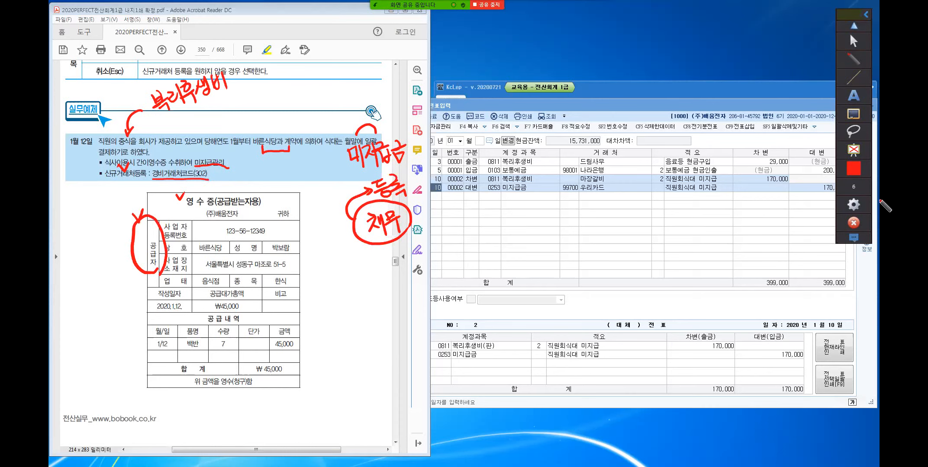
Step: Clear the pen marks and start a January 12 line as 3 차변 with account 0811 복리후생비
click(853, 115)
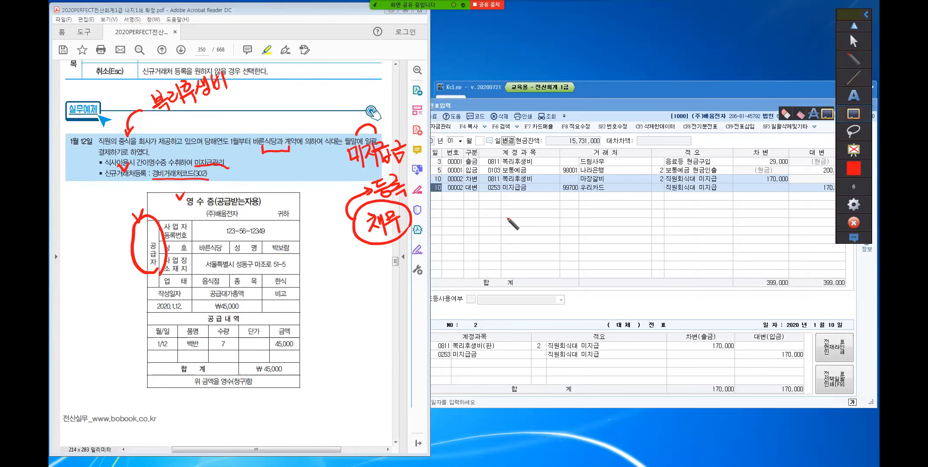
click(437, 193)
click(436, 194)
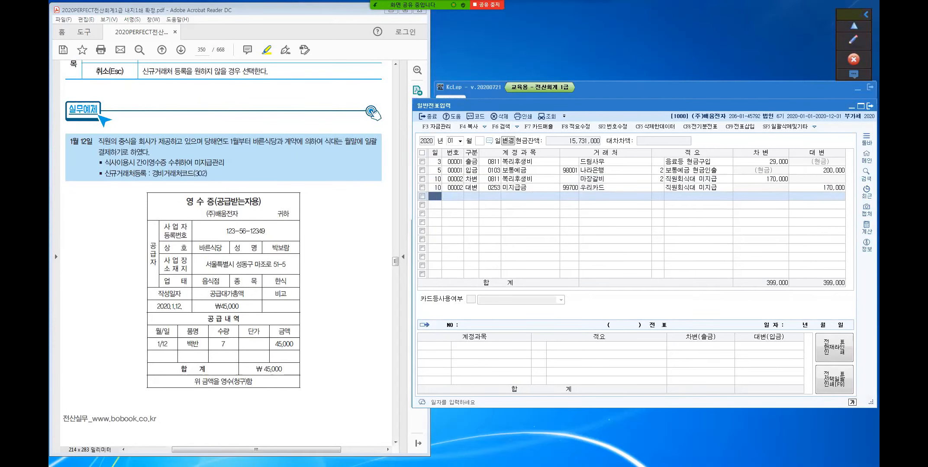
key(Return)
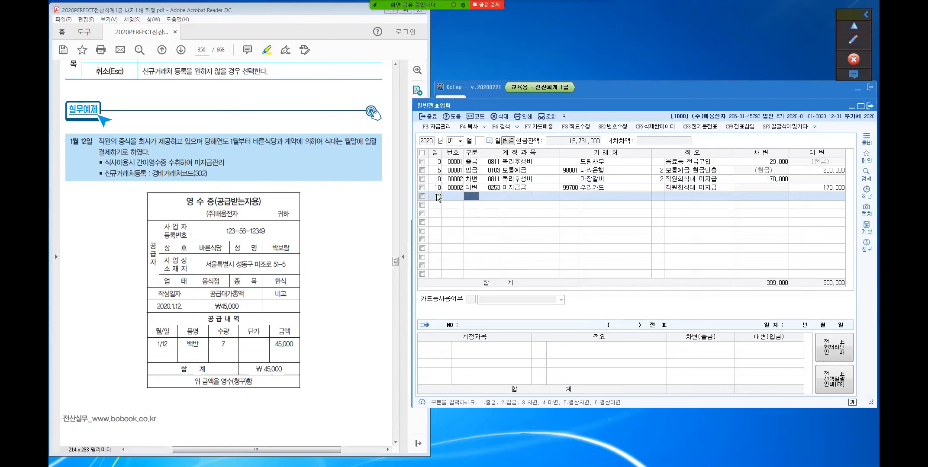
text(3)
key(Return)
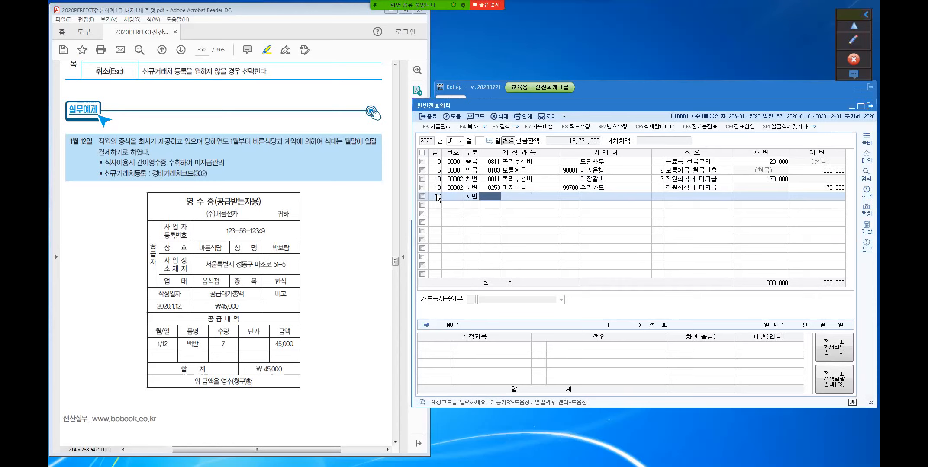
text(0811)
key(Return)
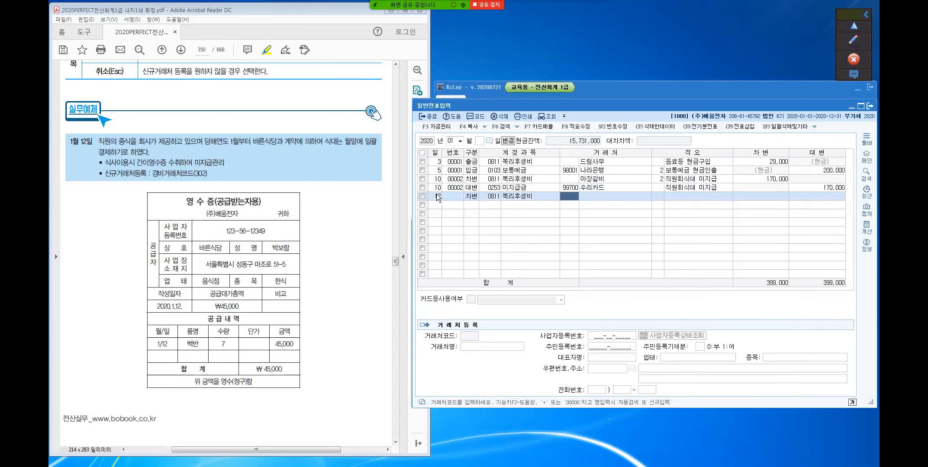
Step: Give the January 12 차변 line the 거래처 name 바른식당 without a code
key(Return)
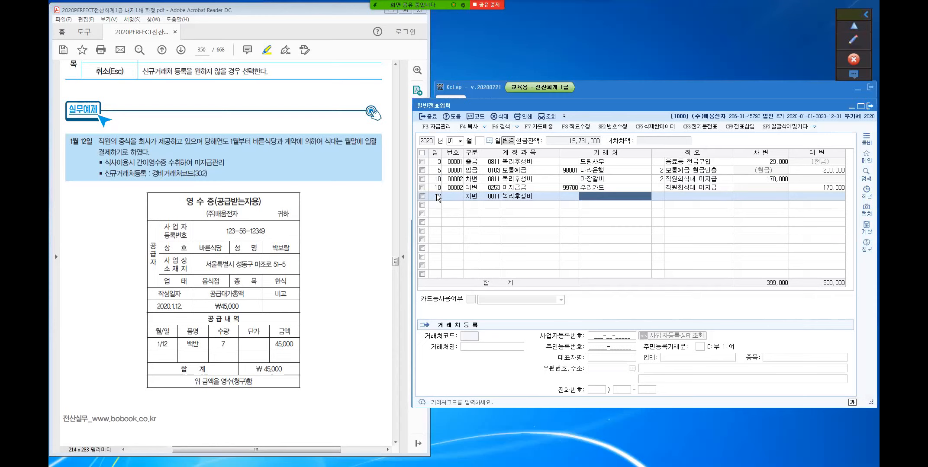
text(바른식당)
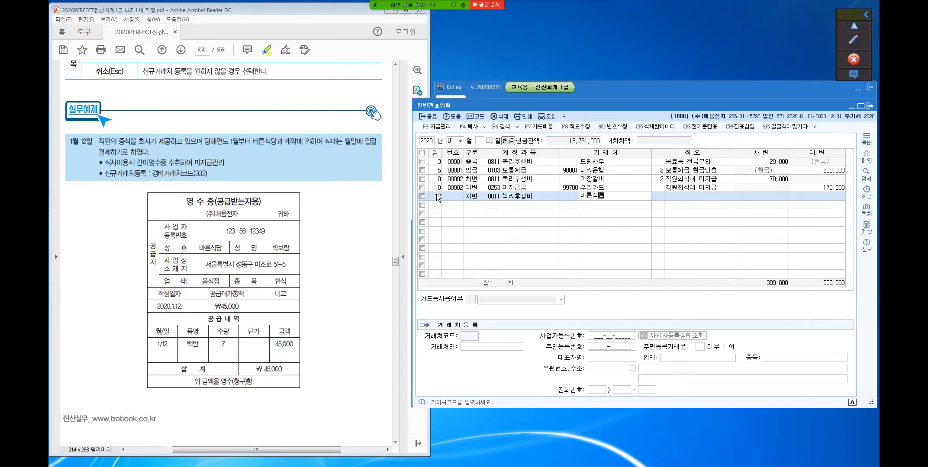
key(Return)
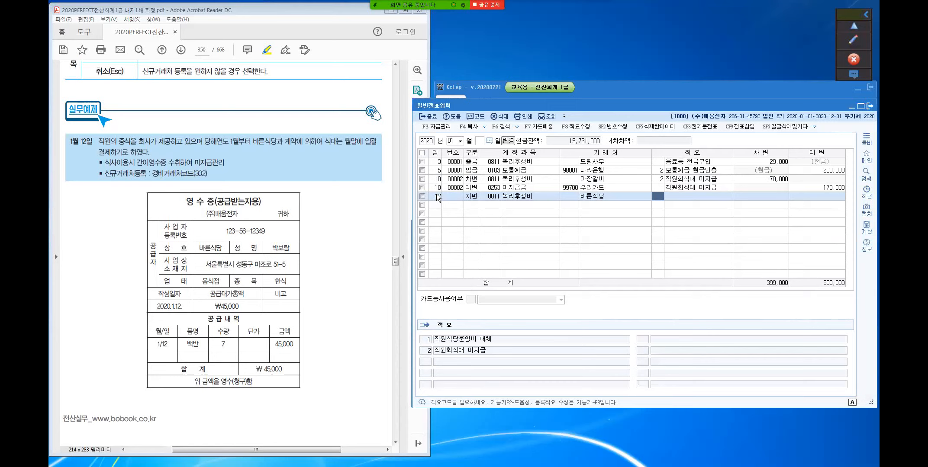
Step: Enter the 적요 직원중식대 미지급 without a code and the 차변 amount 45,000 for the 복리후생비 line
key(Return)
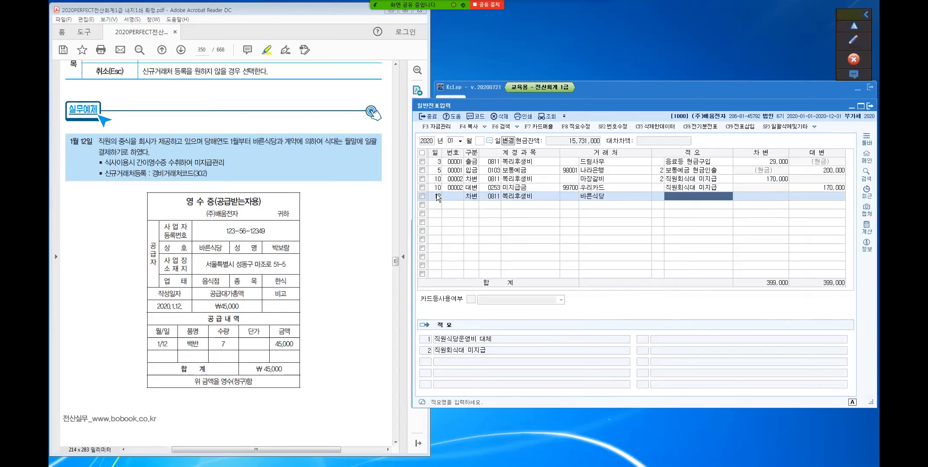
text(직)
text(원)
text(중식대 밎)
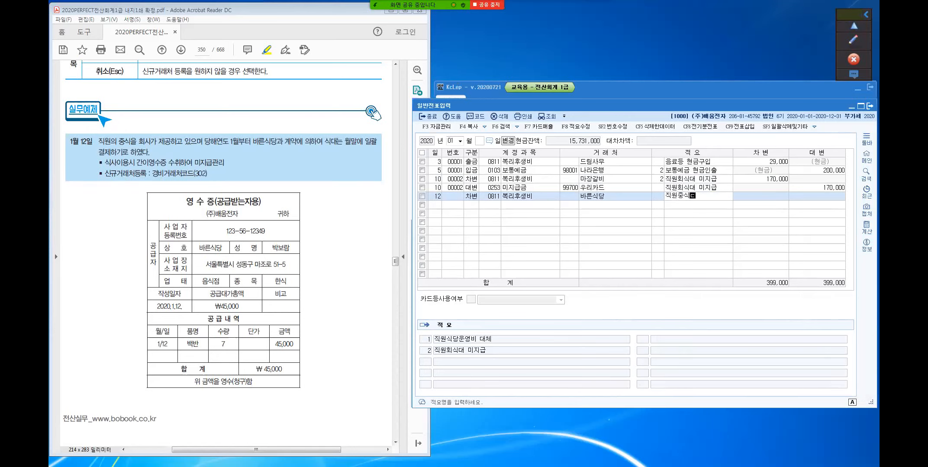
text(지급)
key(Return)
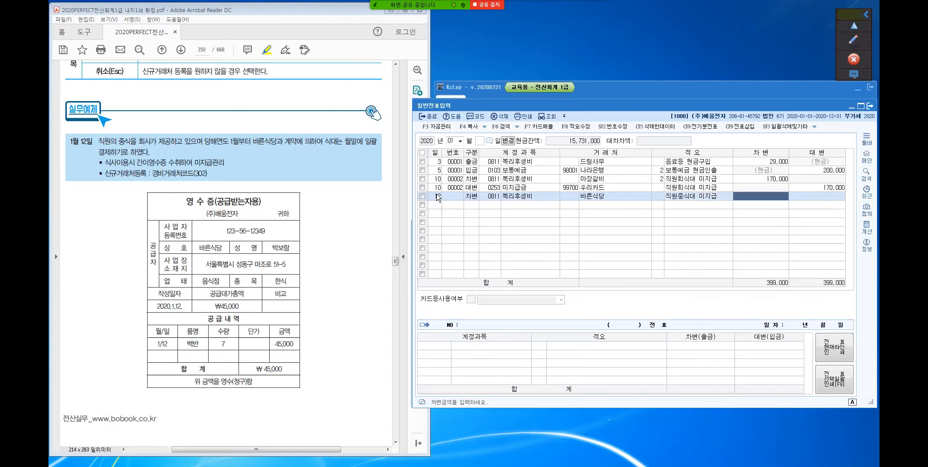
text(45,000)
key(Return)
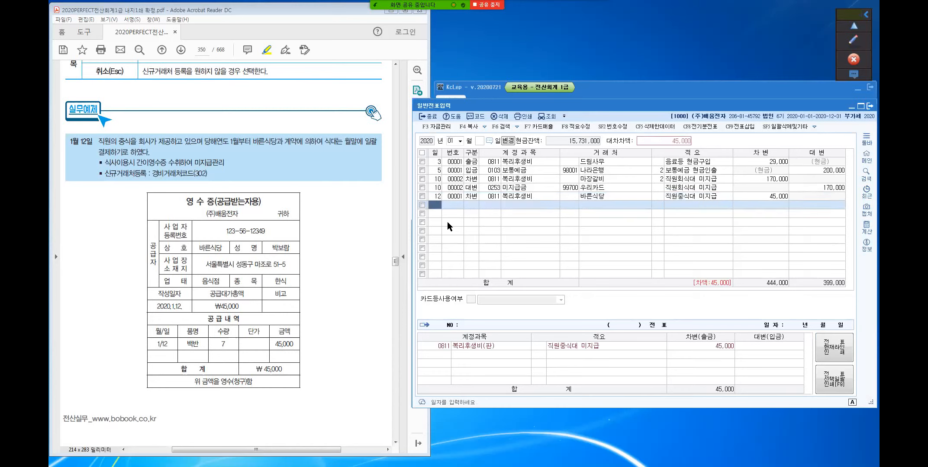
Step: Add a second January 12 line as 4 대변 with account 0253 미지급금
key(Return)
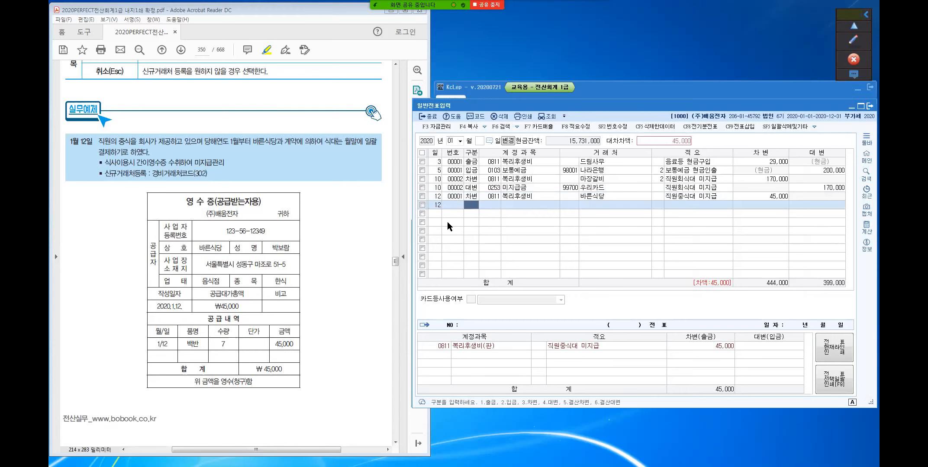
text(4)
key(Return)
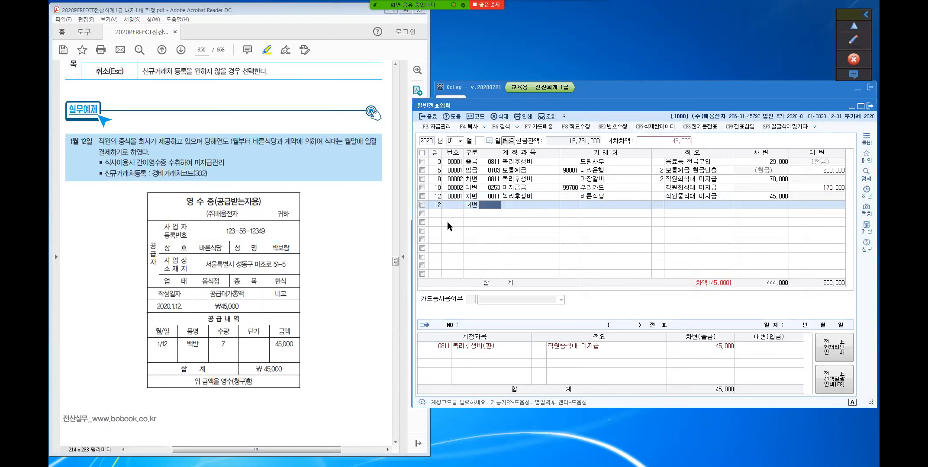
text(253)
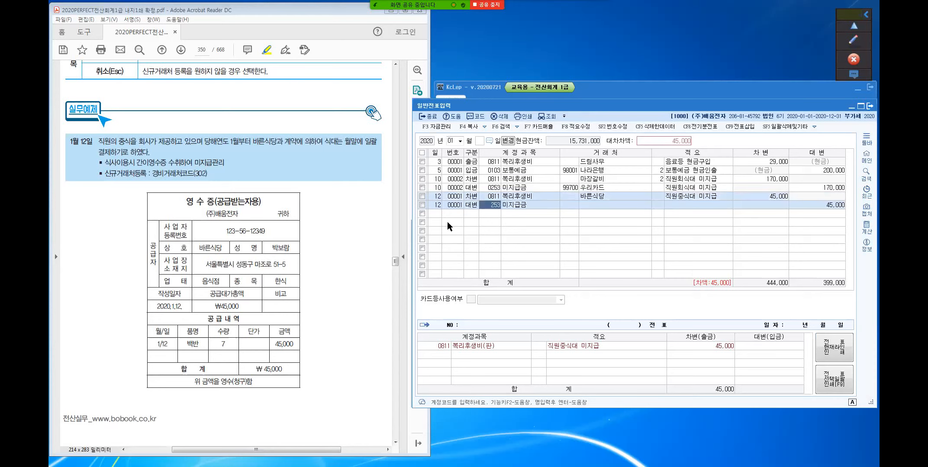
key(Return)
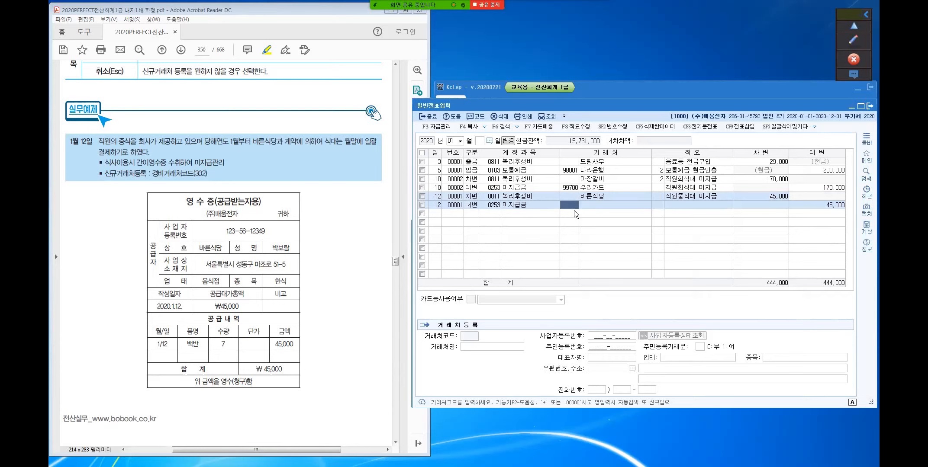
Step: Start registering a new 거래처 named 바른식당 from the January 12 미지급금 line and check its assigned code in the textbook
key(plus)
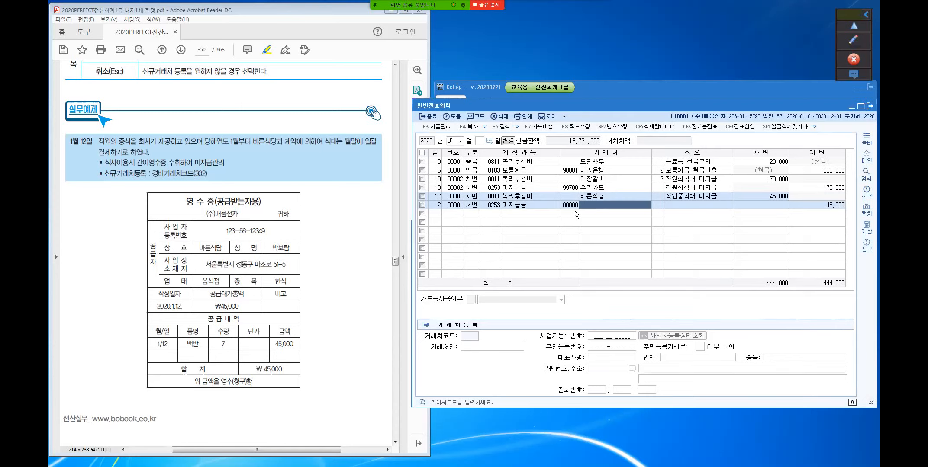
text(발)
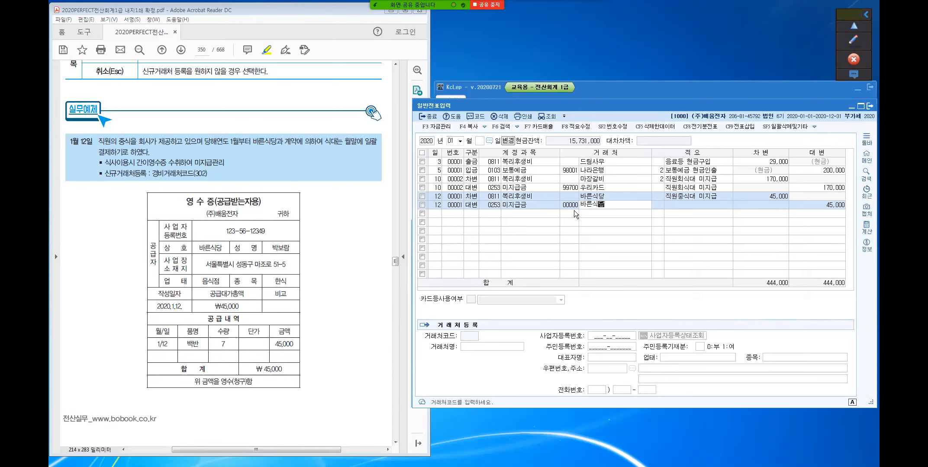
key(Return)
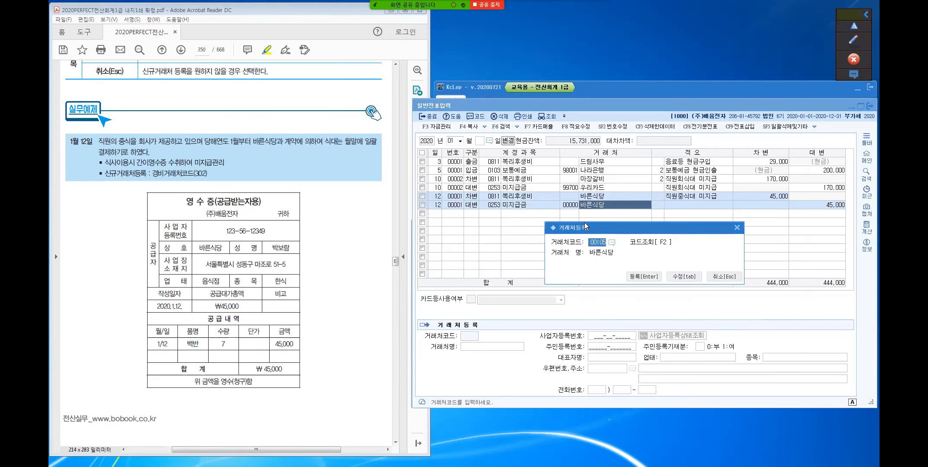
drag(592, 228, 616, 128)
key(ctrl)
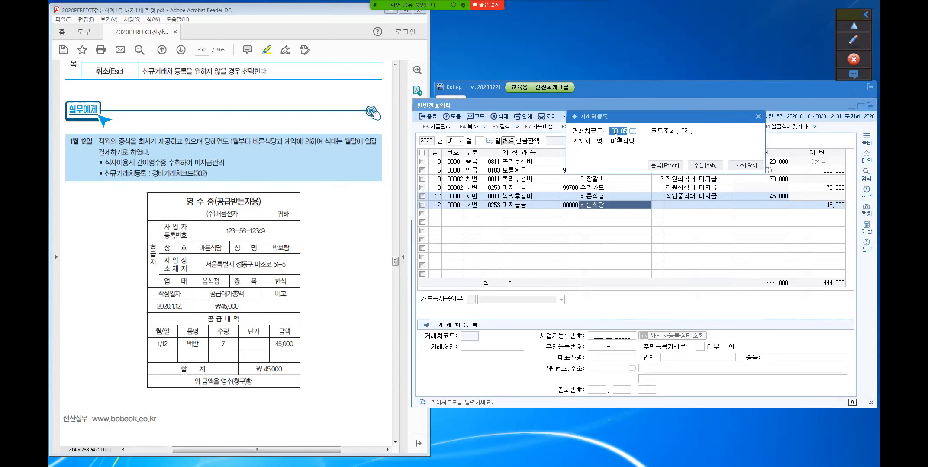
click(196, 180)
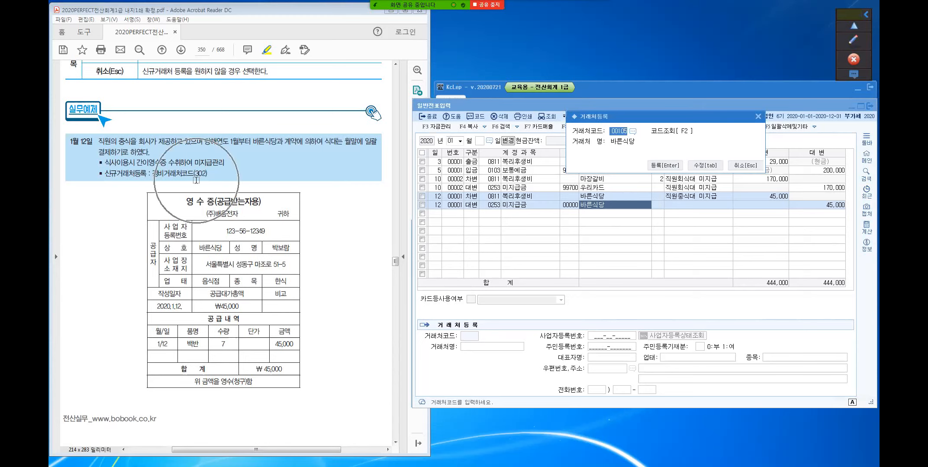
Step: Look through the codes of the existing 거래처 in the code lookup list, leaving it without a selection
click(618, 139)
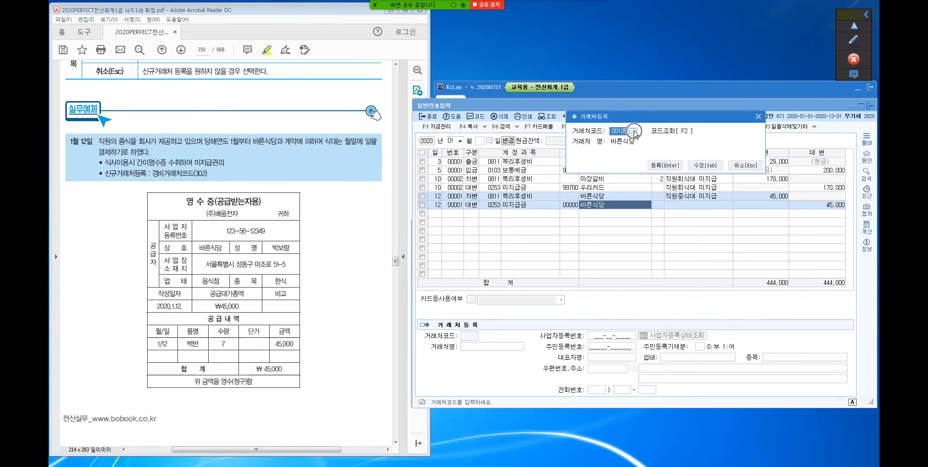
click(633, 130)
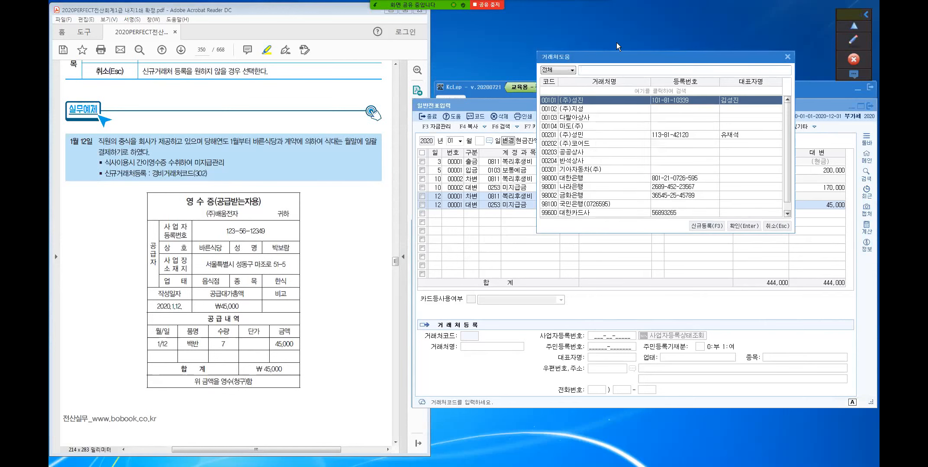
scroll(628, 160, down, 2)
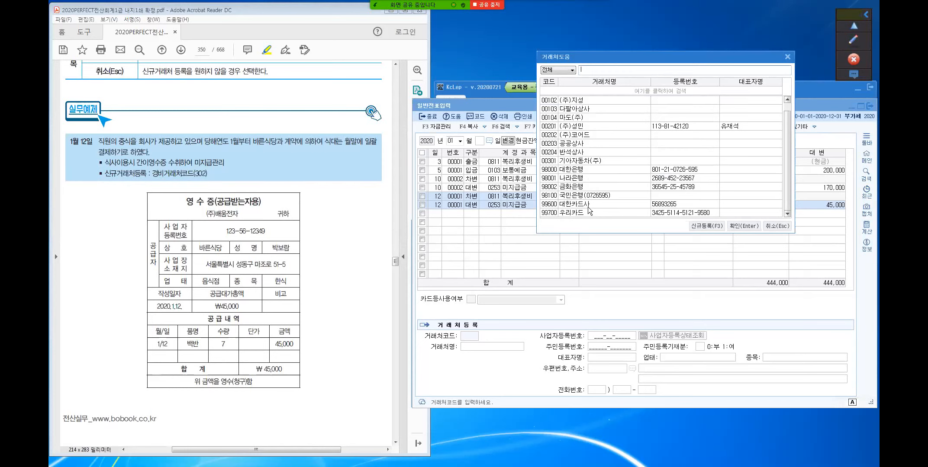
scroll(587, 206, up, 1)
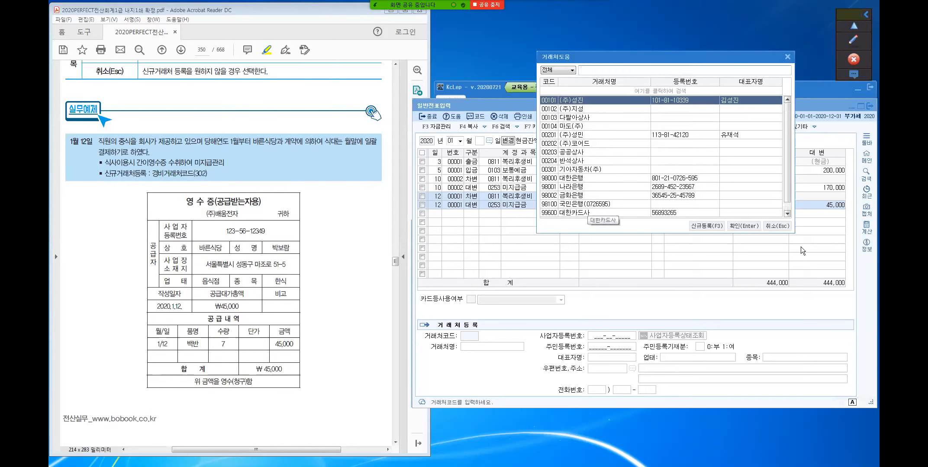
click(781, 229)
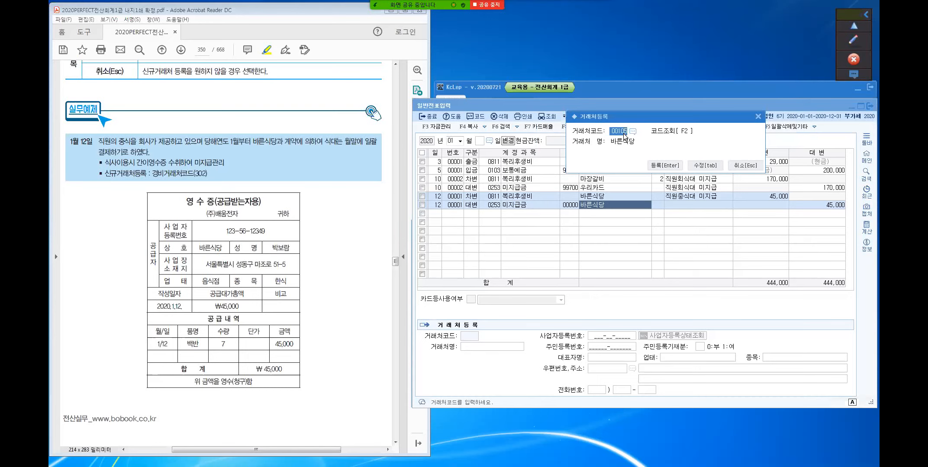
Step: Assign 거래처코드 302 to 바른식당 and register it with the option to edit its details
text(302)
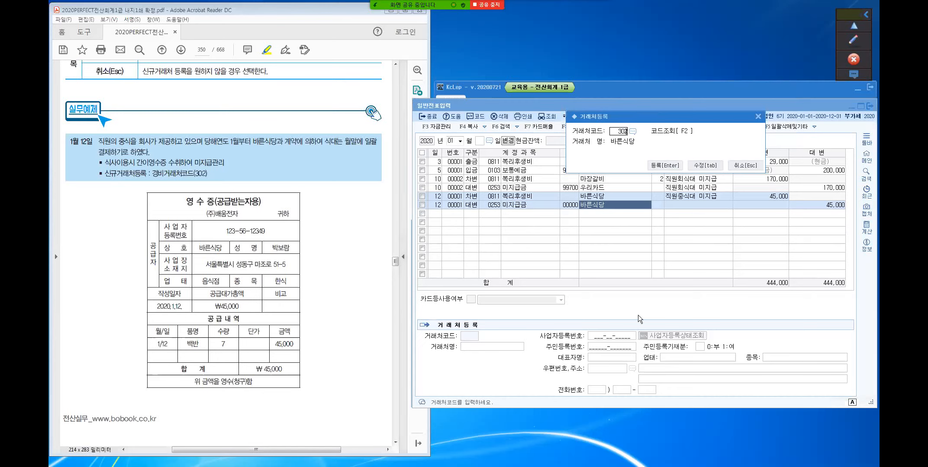
click(709, 166)
click(701, 165)
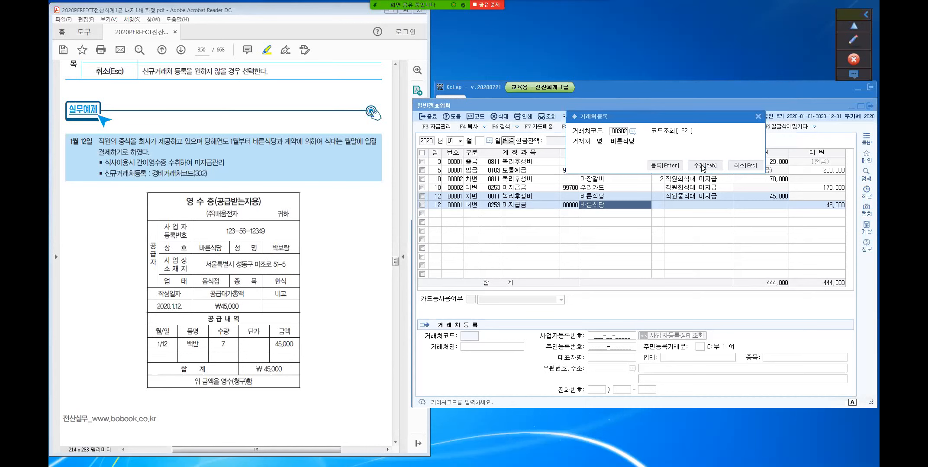
Step: Enter the 사업자등록번호 from the textbook receipt for 바른식당 and keep its 거래처명
click(614, 338)
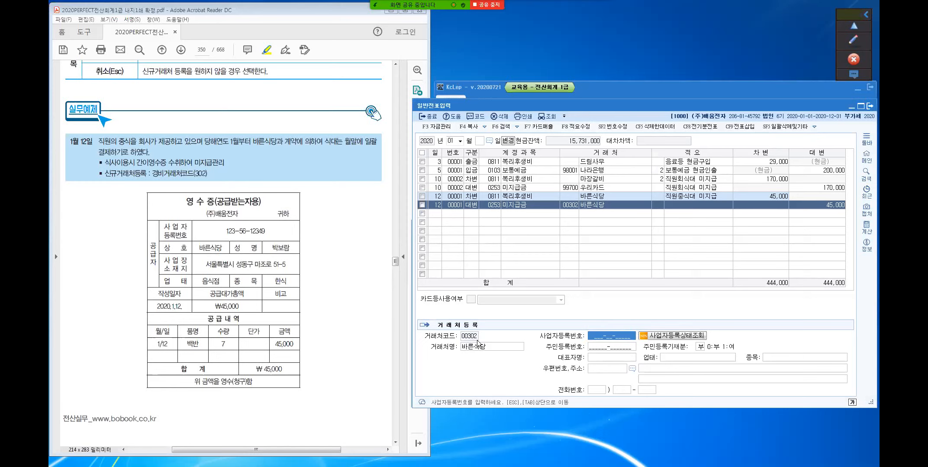
key(ctrl)
key(ctrl)
key(ctrl)
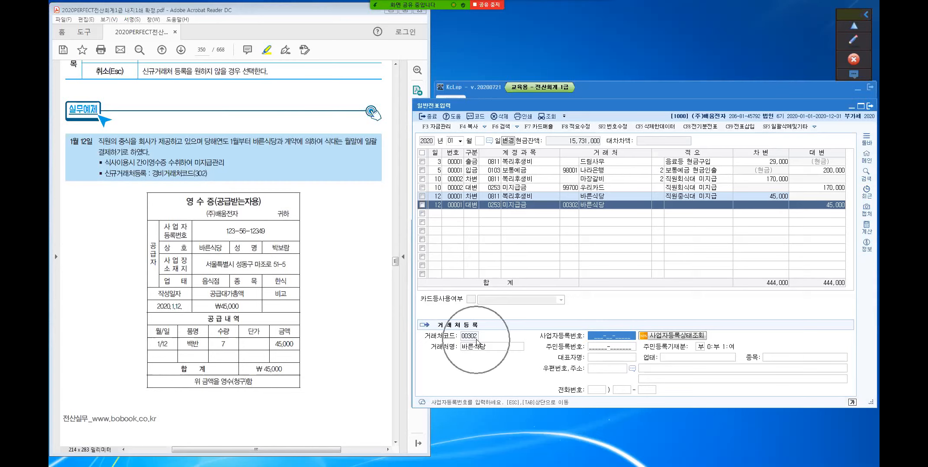
key(ctrl)
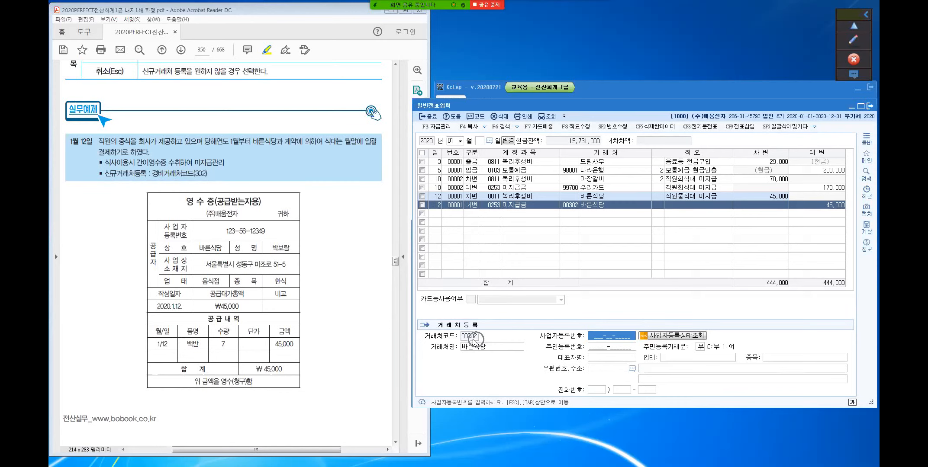
key(ctrl)
text(9)
key(Return)
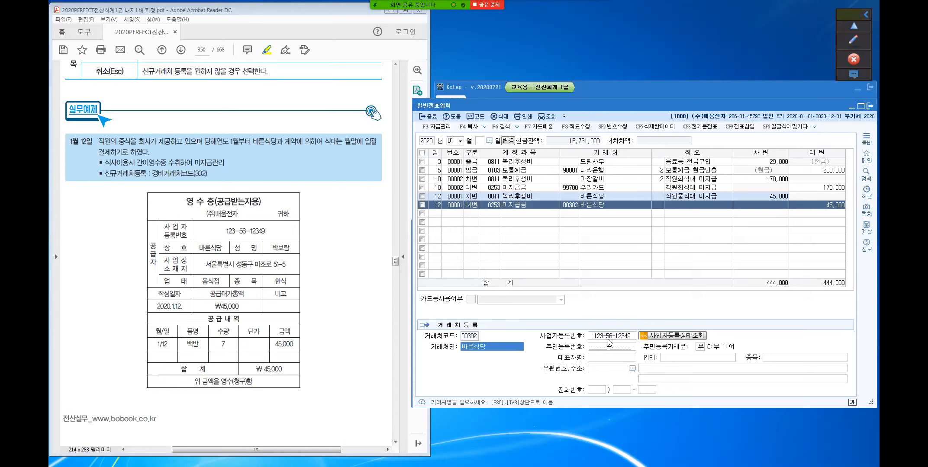
key(Return)
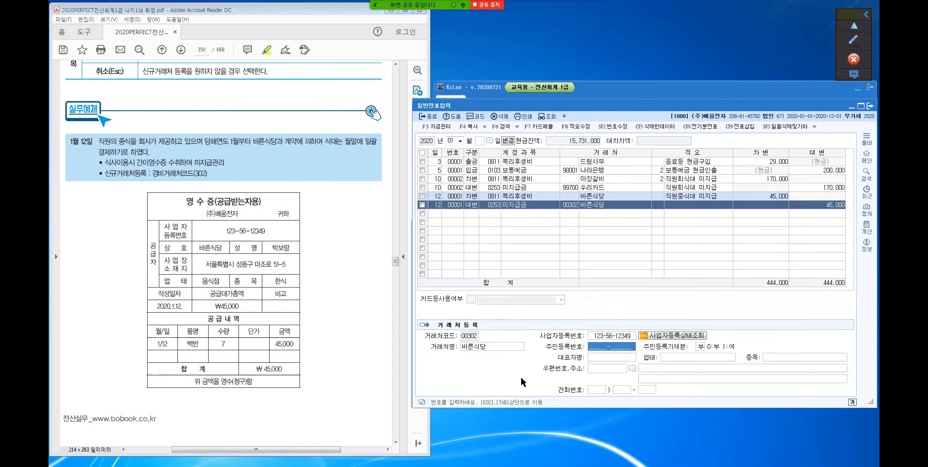
Step: Leave 주민등록번호 blank, enter the representative's name from the receipt, and set 업태 to 음식점 and 종목 to 한식
key(Return)
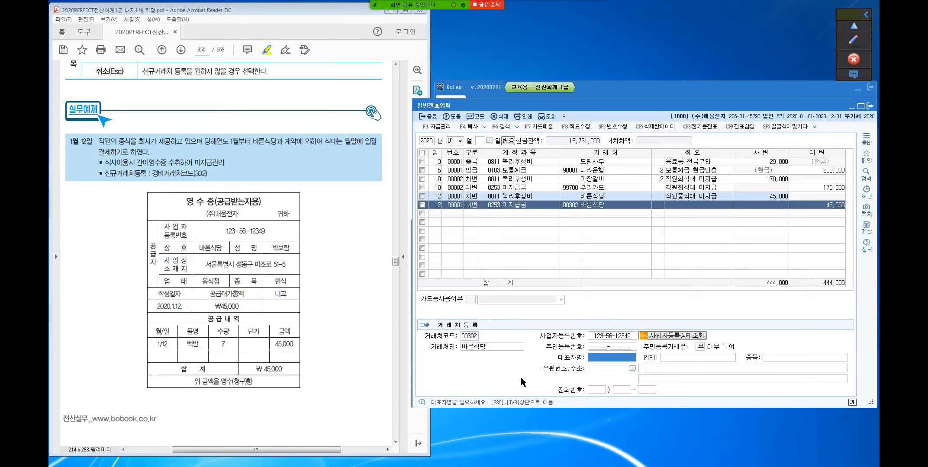
text(박보람)
key(Return)
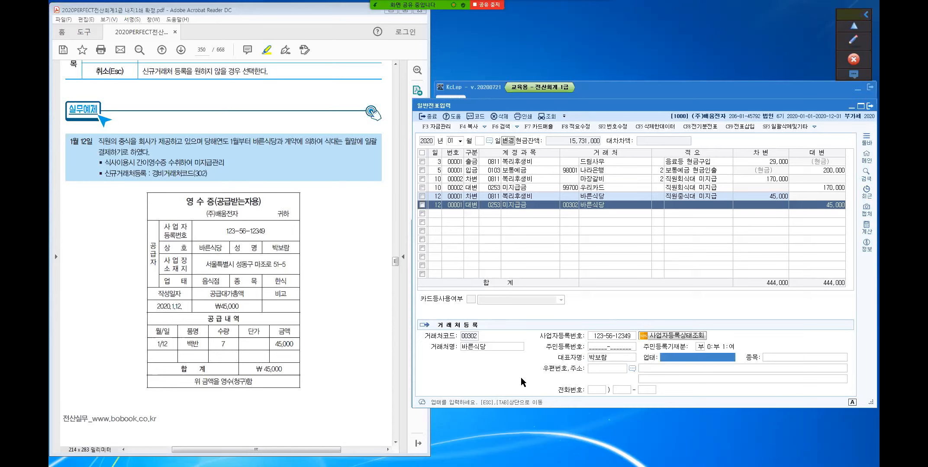
text(음식점)
key(Return)
text(한시)
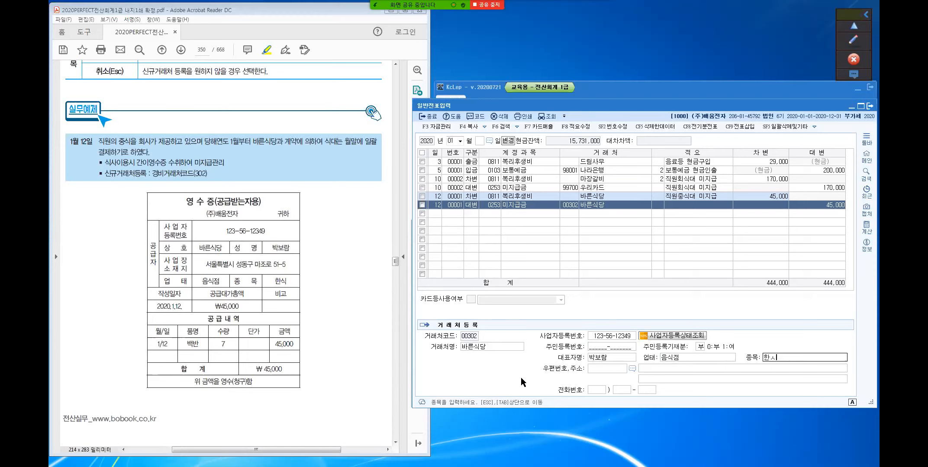
text(ㄱ)
key(Return)
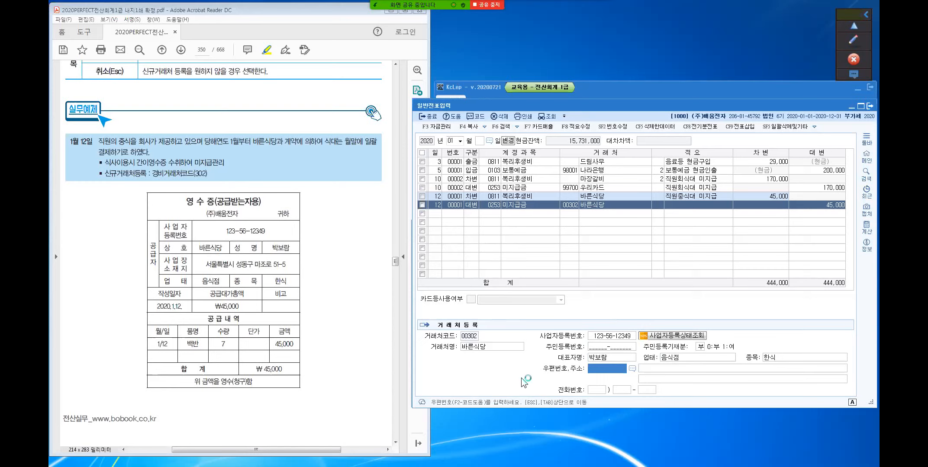
Step: Look up the receipt's street address in the 우편번호 search and apply the matching road-name result to 바른식당
key(F2)
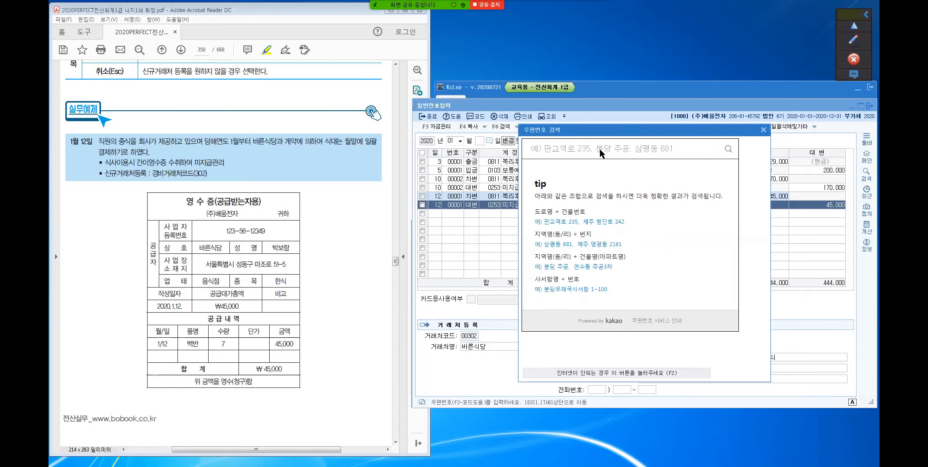
text(마조)
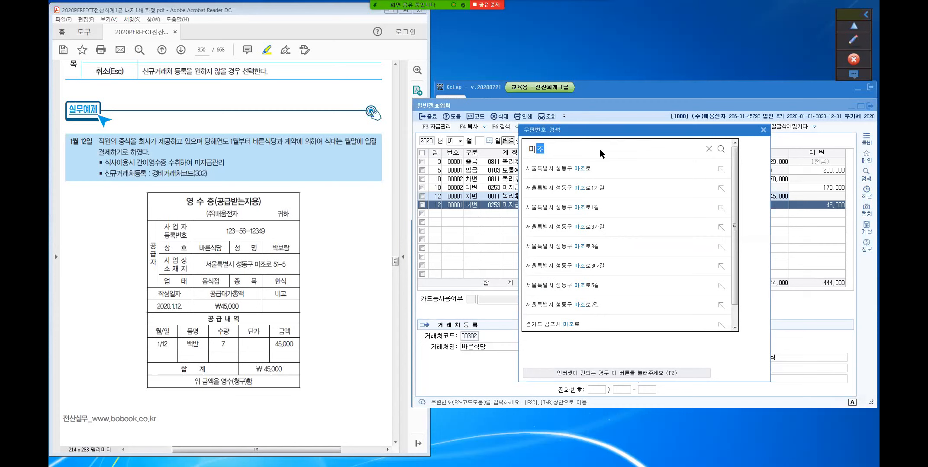
text(로 51-5)
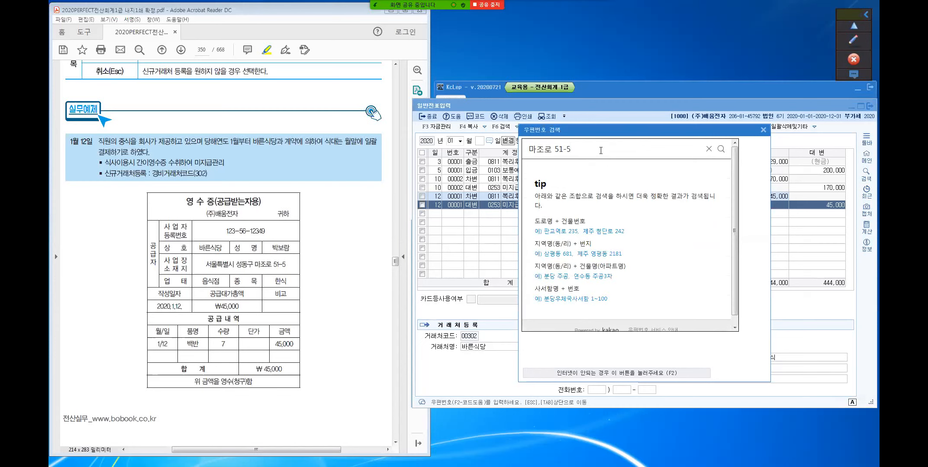
key(Return)
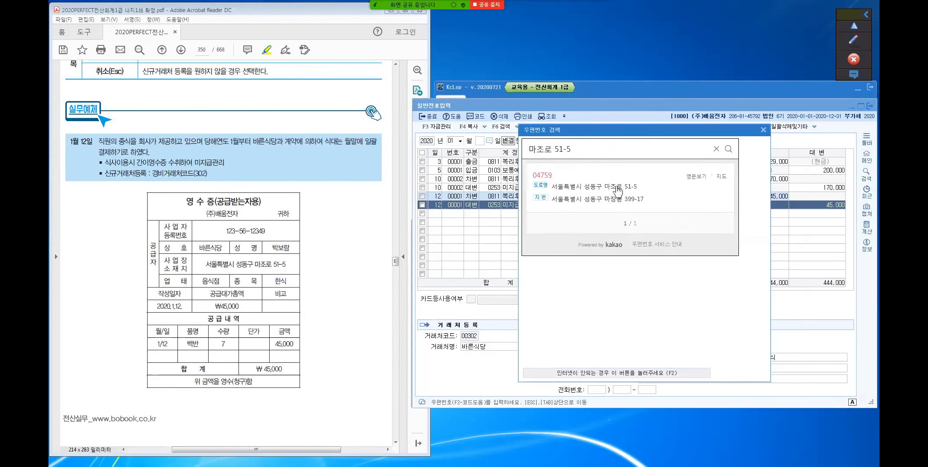
click(617, 187)
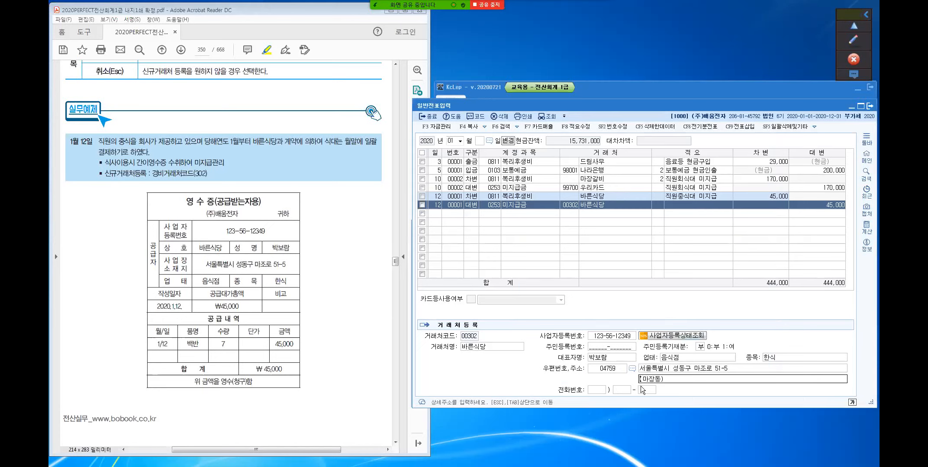
Step: Complete the January 12 미지급금 line with the 적요 직원중식대 미지급 without a code and the 대변 amount 45,000
click(567, 204)
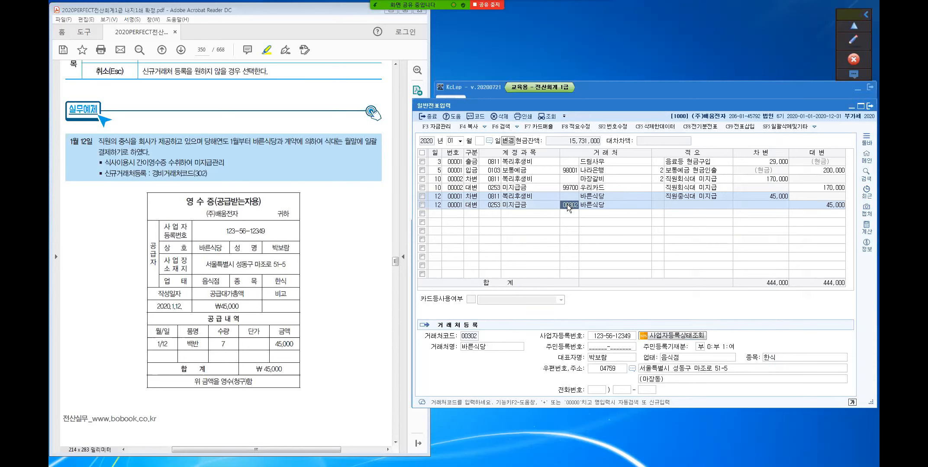
key(Return)
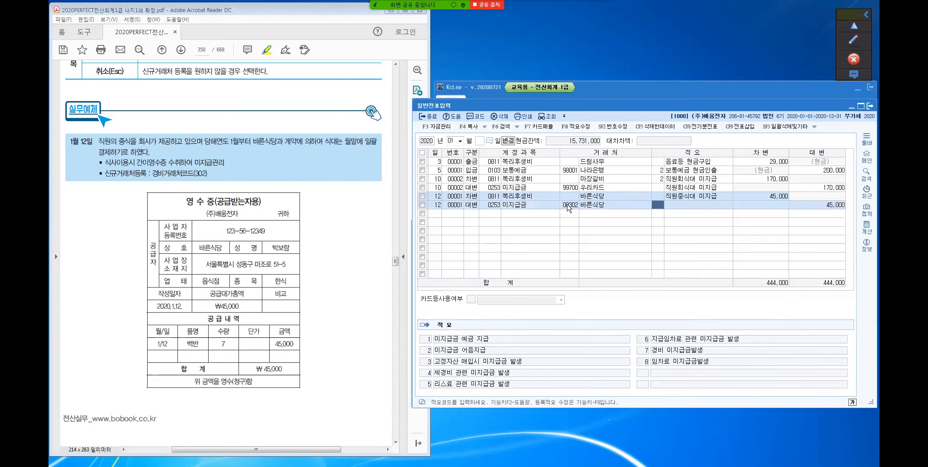
key(Return)
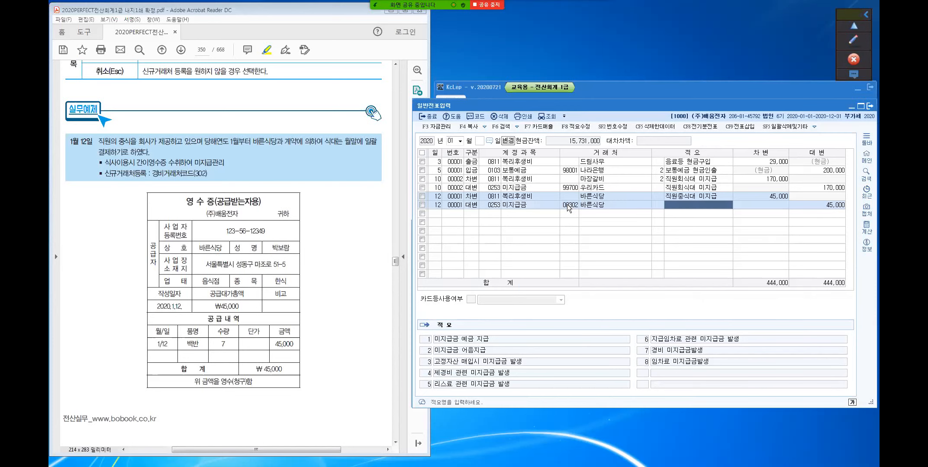
key(Return)
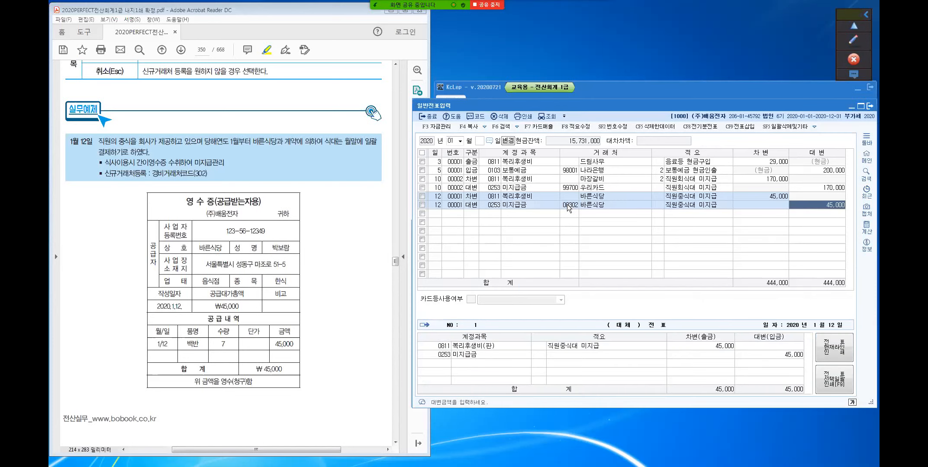
key(Return)
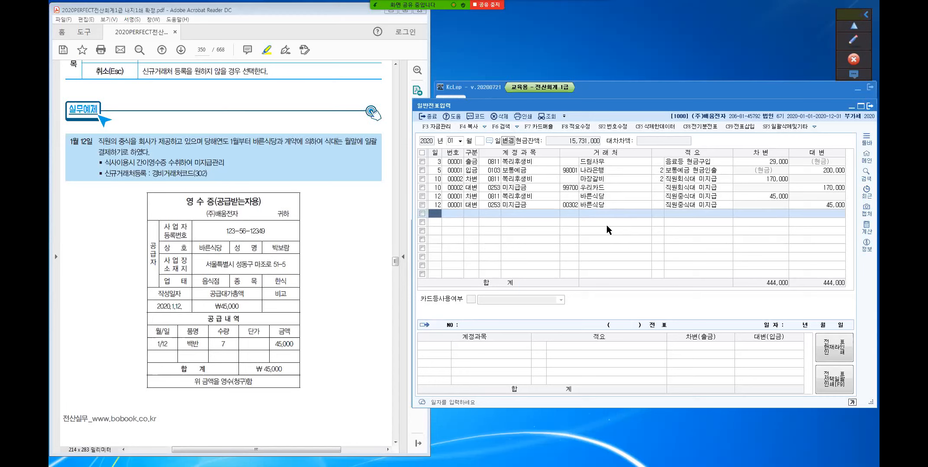
Step: Move the January 12 바른식당 voucher to 2020-02-12, keeping 일괄적요 at 변경하지않음
click(422, 196)
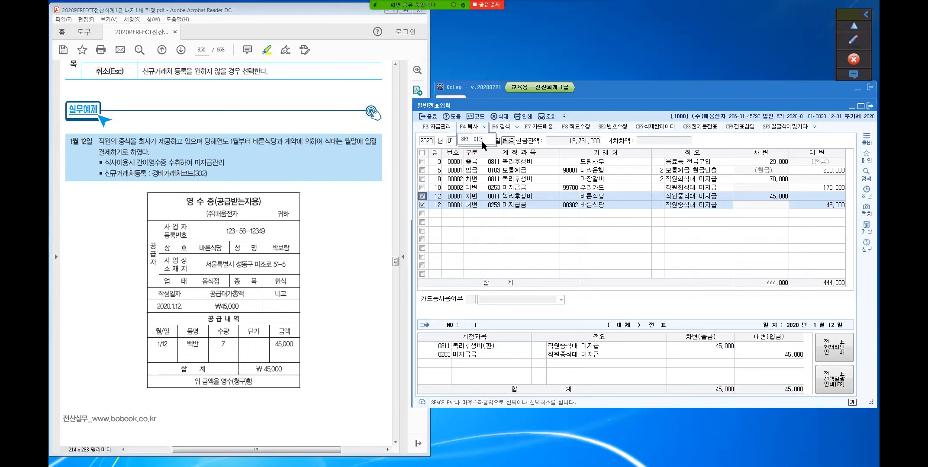
click(454, 140)
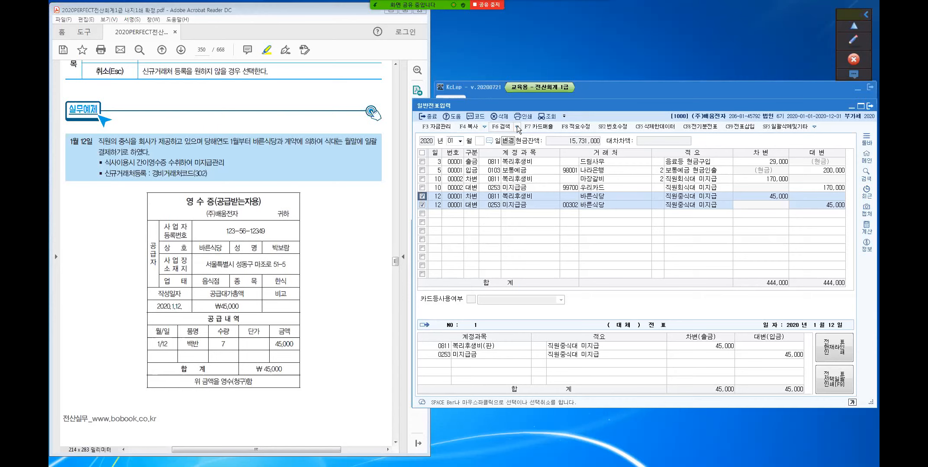
click(485, 127)
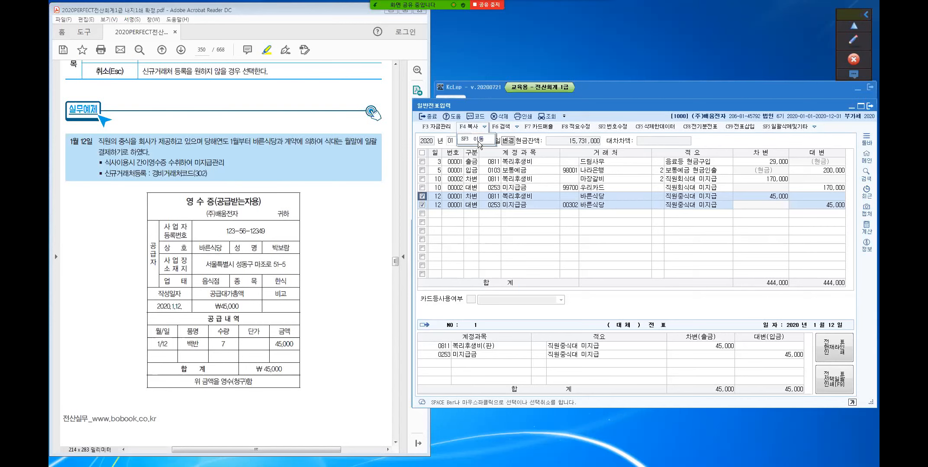
click(477, 139)
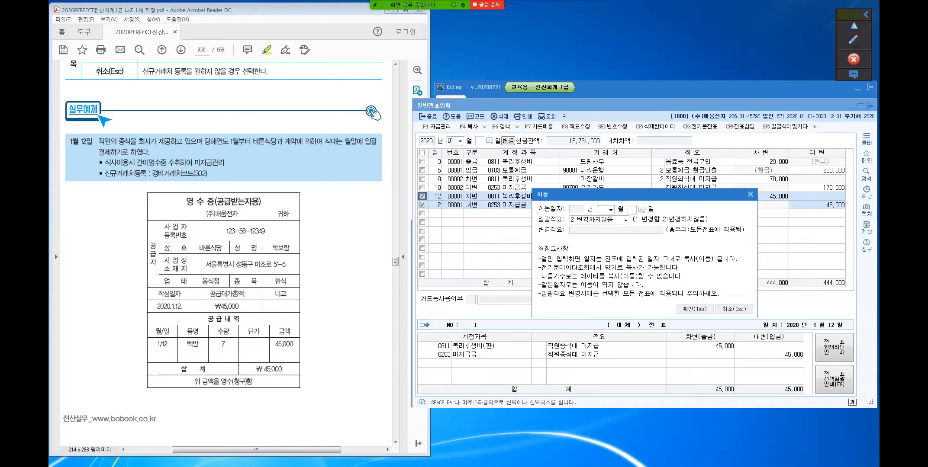
key(Return)
text(12)
key(Return)
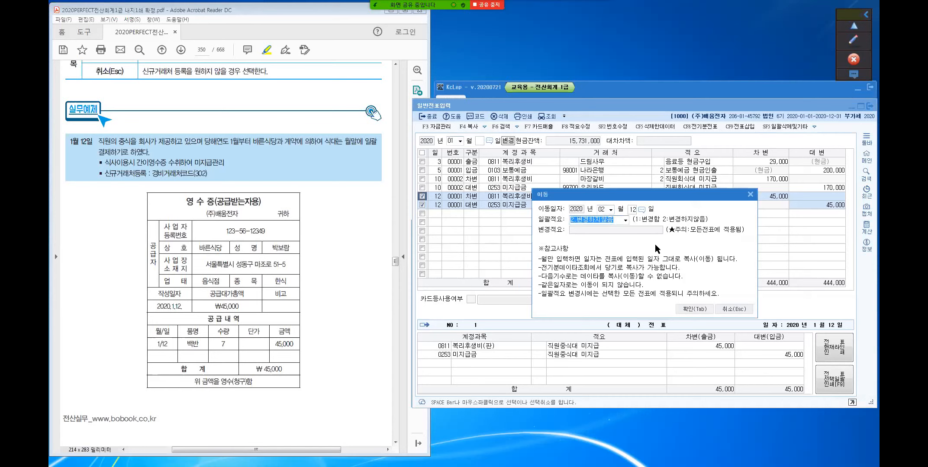
click(692, 309)
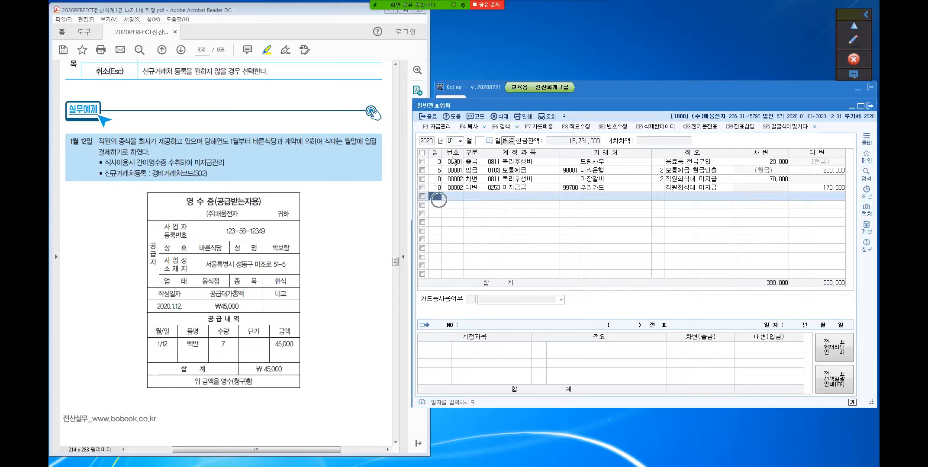
Step: Display the February 2020 vouchers and check the 이동 mark on the 바른식당 entry
click(460, 143)
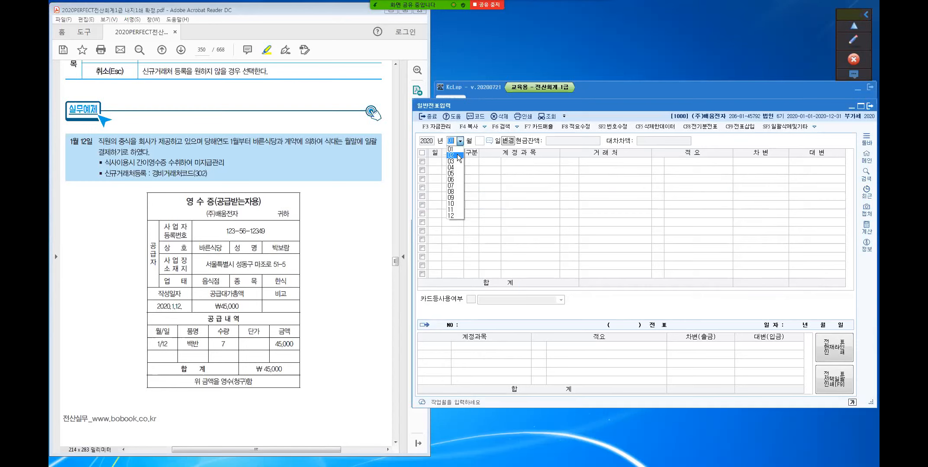
click(457, 155)
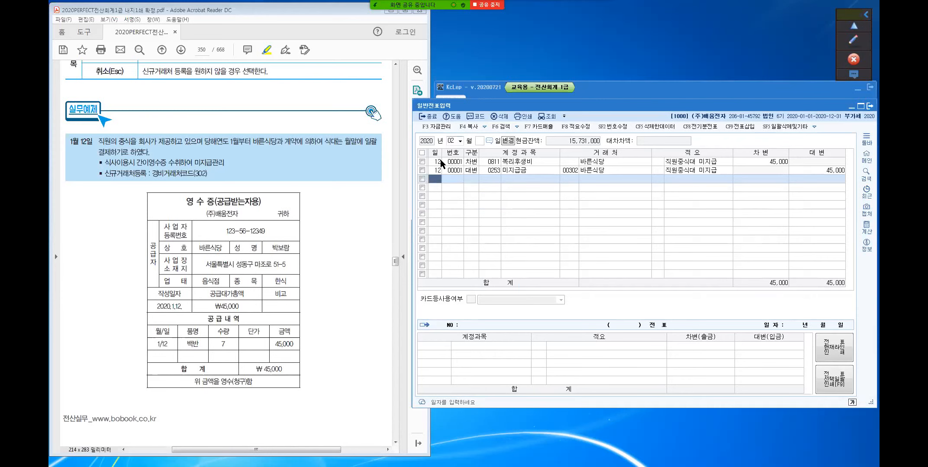
click(440, 160)
click(759, 141)
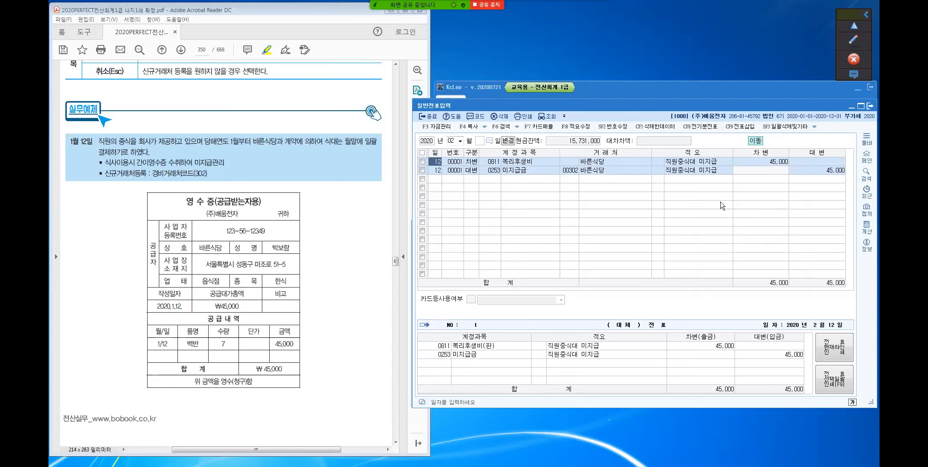
Step: Move the February 12 바른식당 voucher back to 2020-01-12, leaving 일괄적요 at 변경하지않음
click(422, 170)
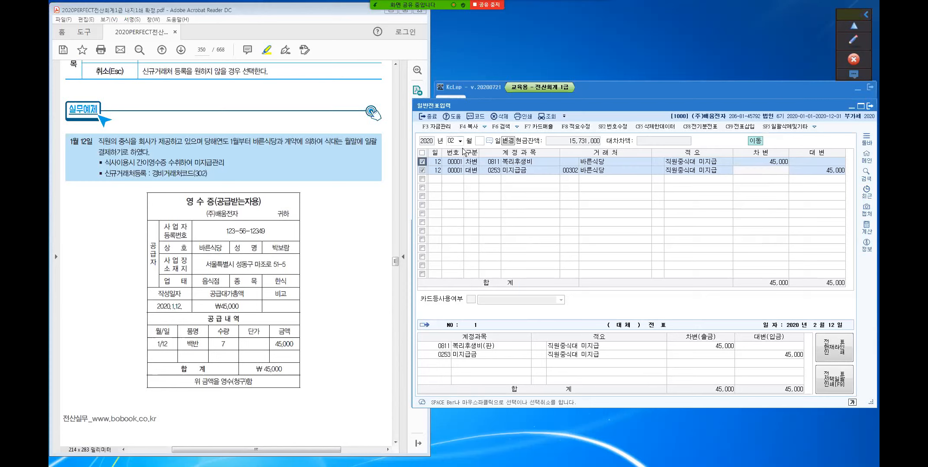
click(485, 128)
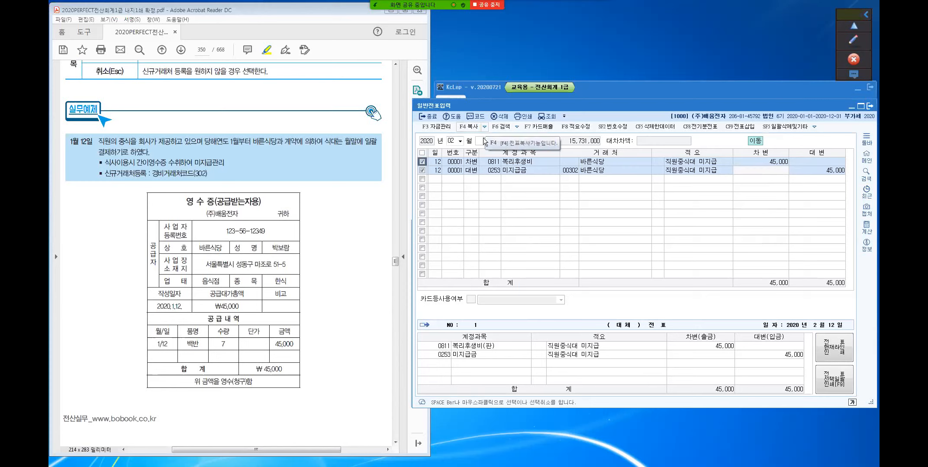
click(480, 138)
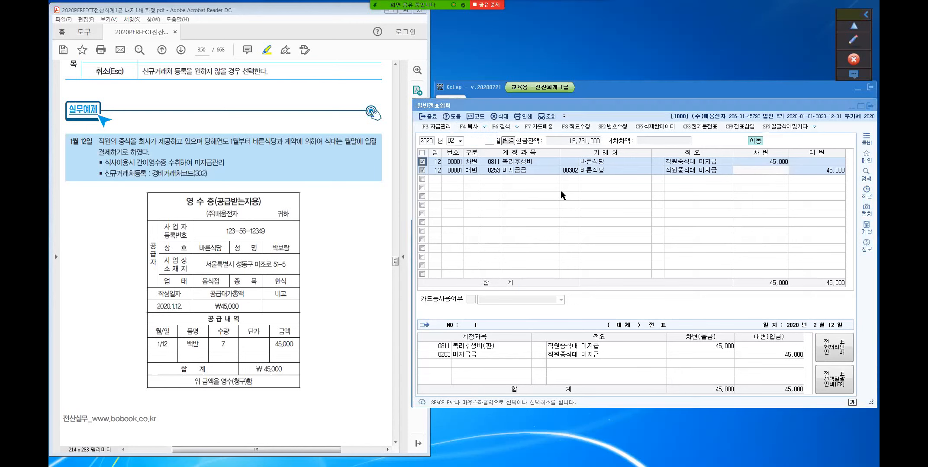
text(01)
text(12)
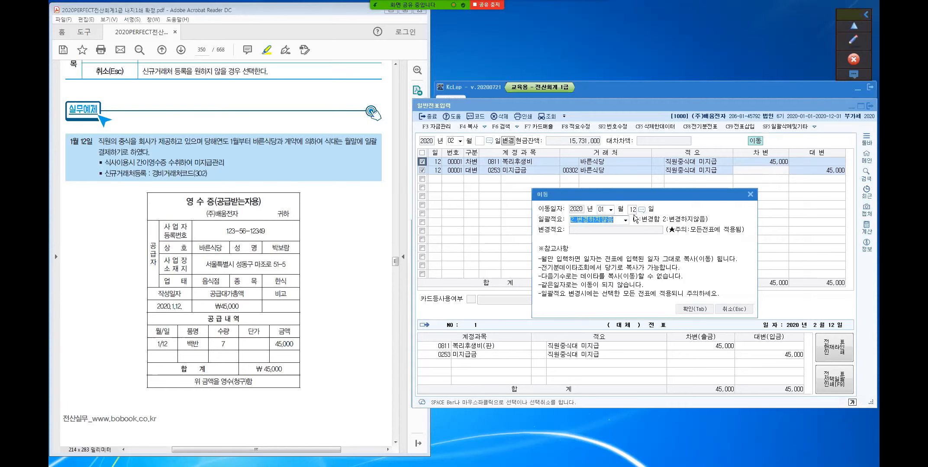
click(692, 308)
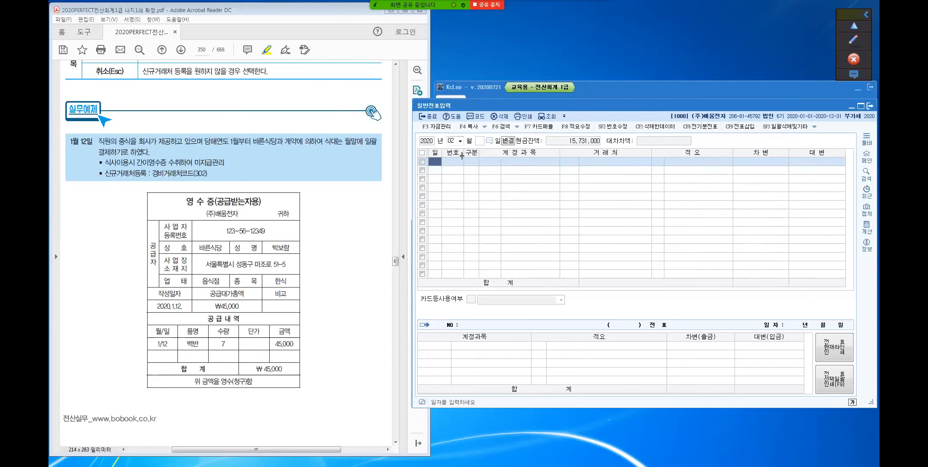
Step: Return to the January 2020 vouchers and check the 이동 mark on the day 12 바른식당 entry
click(458, 142)
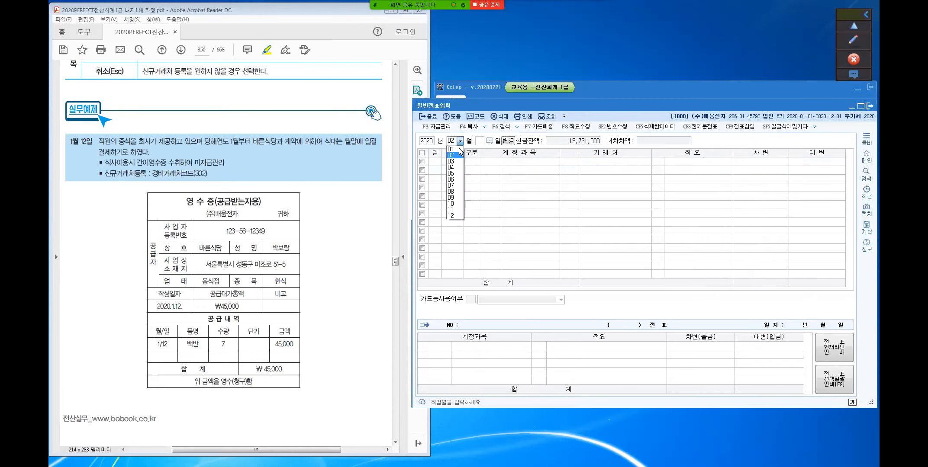
click(455, 150)
key(Return)
key(Return)
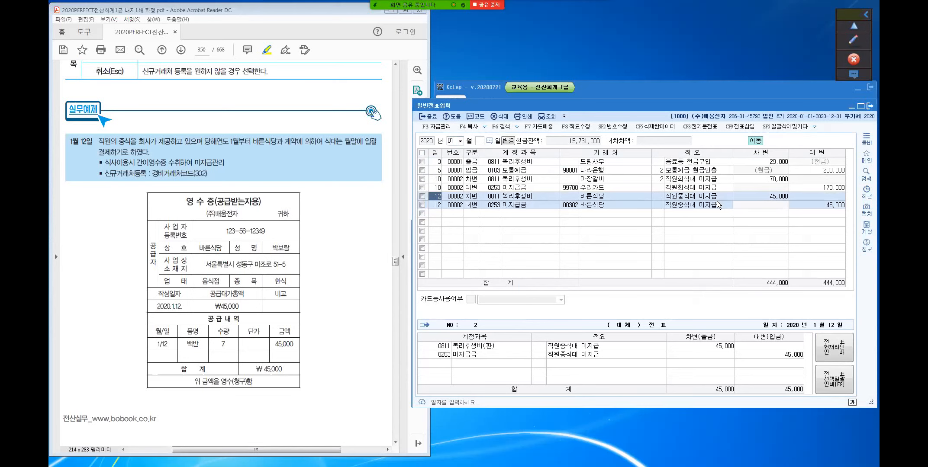
click(751, 143)
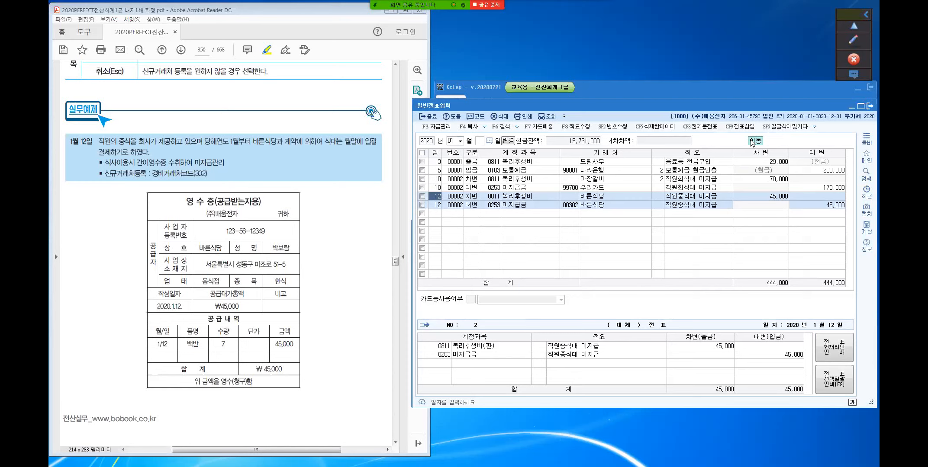